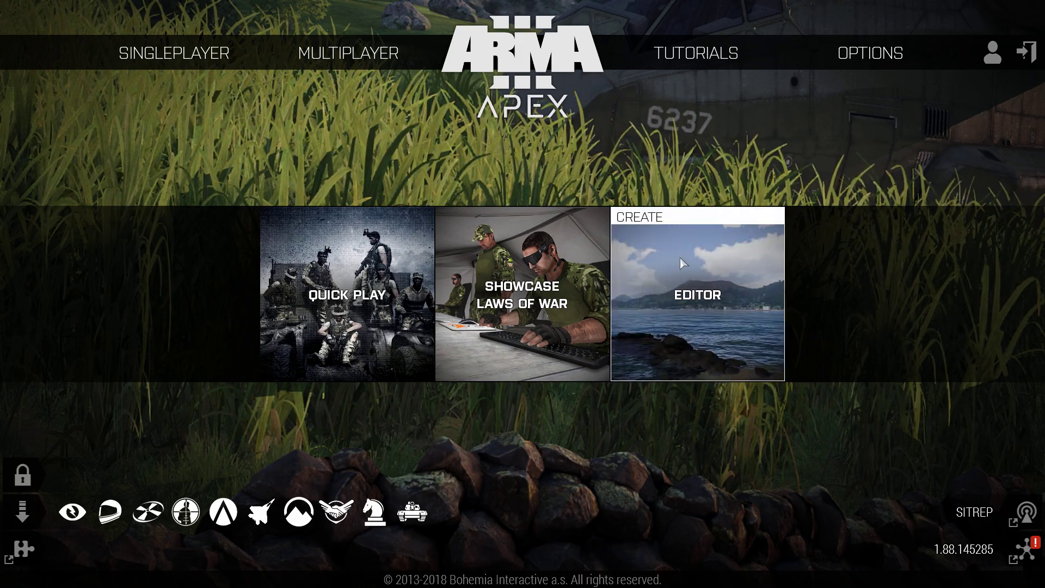
Open the scenario editor with the Tanoa map
{"action": "left_click", "coordinate": [680, 258]}
{"action": "left_click", "coordinate": [321, 176]}
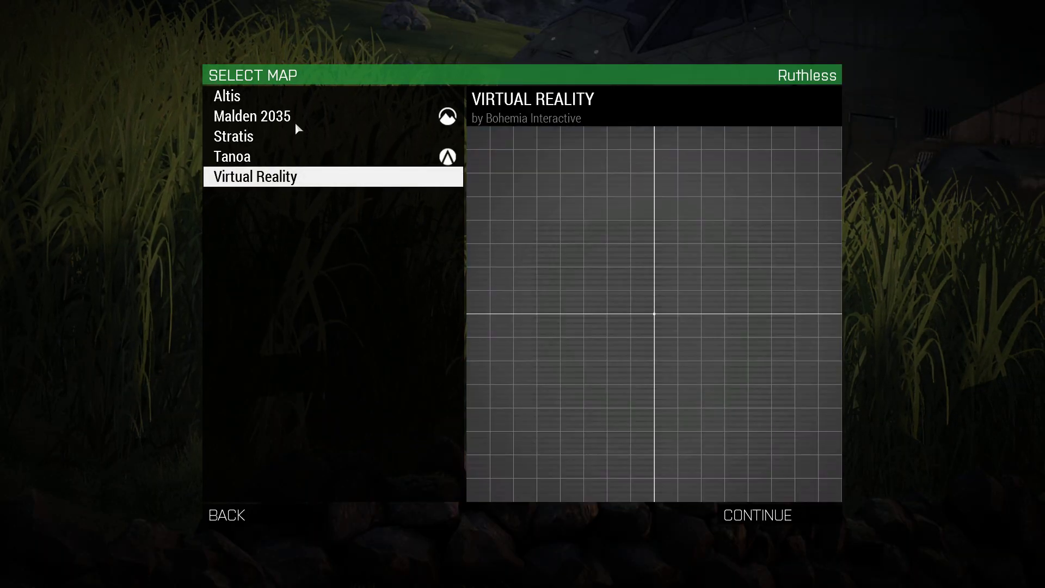
{"action": "left_click", "coordinate": [298, 155]}
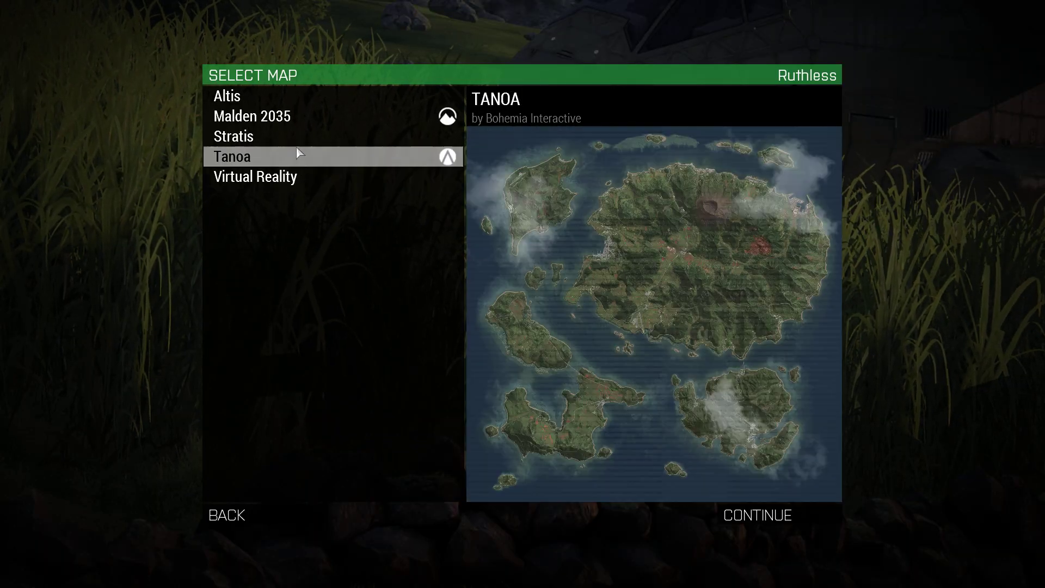
{"action": "left_click", "coordinate": [799, 513]}
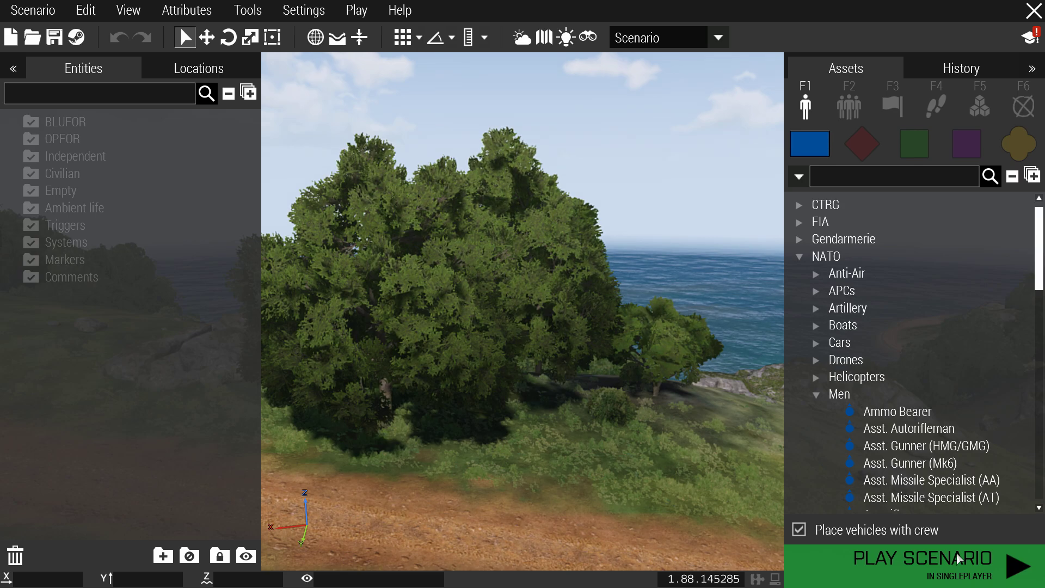
Find a town on the southern part of the map and bring the camera down to its street beside the bus stop
{"action": "key", "text": "m"}
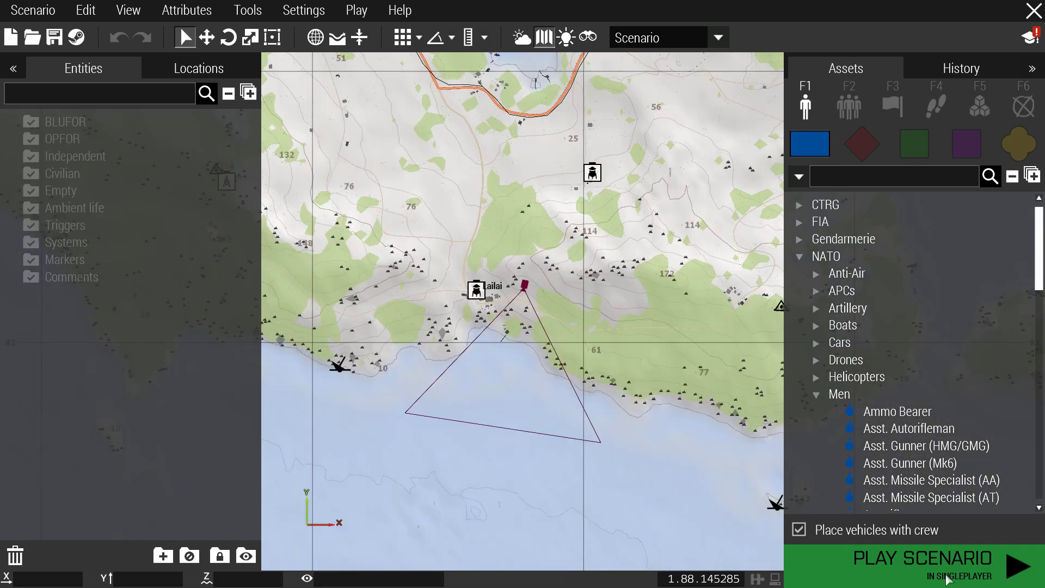
{"action": "scroll", "coordinate": [578, 404], "scroll_direction": "down", "scroll_amount": 5}
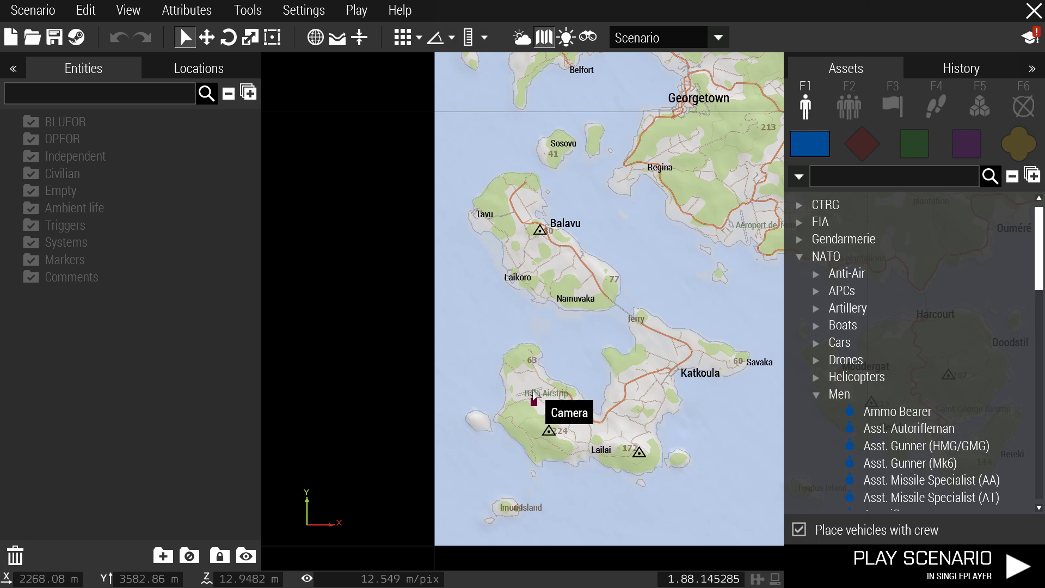
{"action": "key", "text": "m"}
{"action": "right_click_drag", "start_coordinate": [580, 421], "coordinate": [490, 201]}
{"action": "key", "text": "m"}
{"action": "right_click_drag", "start_coordinate": [745, 330], "coordinate": [876, 223]}
{"action": "middle_click", "coordinate": [607, 291]}
{"action": "key", "text": "m"}
{"action": "key", "text": "w"}
{"action": "right_click_drag", "start_coordinate": [710, 250], "coordinate": [717, 281]}
{"action": "key", "text": "w"}
{"action": "key", "text": "a"}
{"action": "right_click_drag", "start_coordinate": [529, 258], "coordinate": [695, 302]}
{"action": "key", "text": "w"}
{"action": "key", "text": "a"}
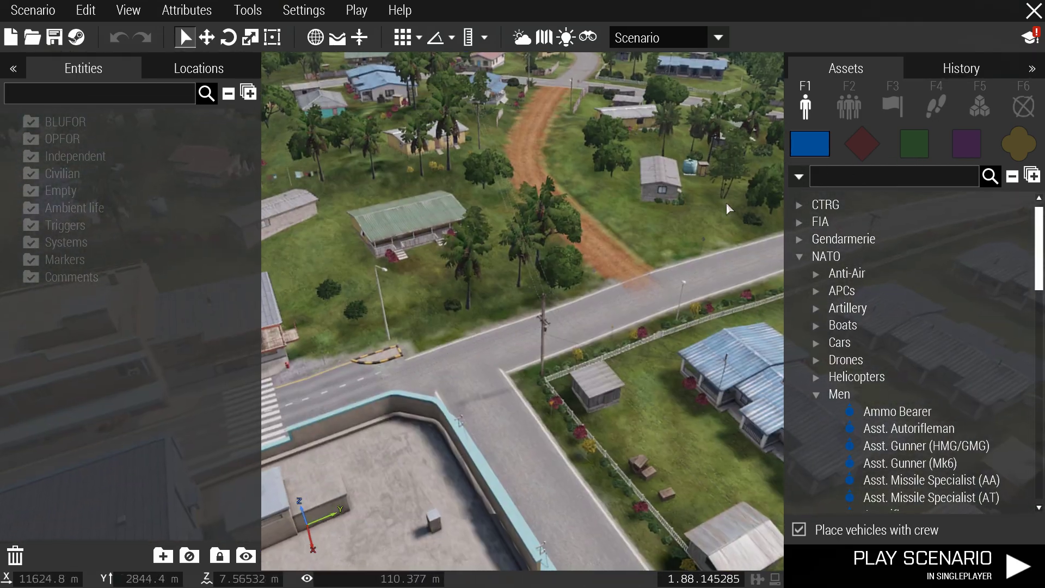
{"action": "right_click_drag", "start_coordinate": [727, 203], "coordinate": [461, 222]}
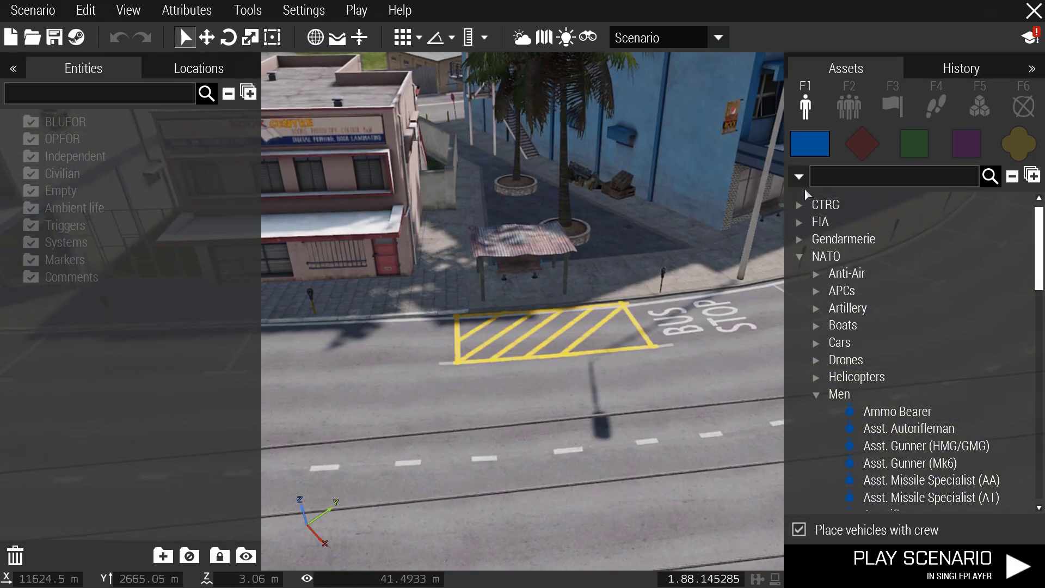
Place a NATO Deck Crew unit on the sidewalk in front of the pink shop's barred window
{"action": "right_click_drag", "start_coordinate": [804, 189], "coordinate": [778, 188]}
{"action": "scroll", "coordinate": [916, 457], "scroll_direction": "down", "scroll_amount": 5}
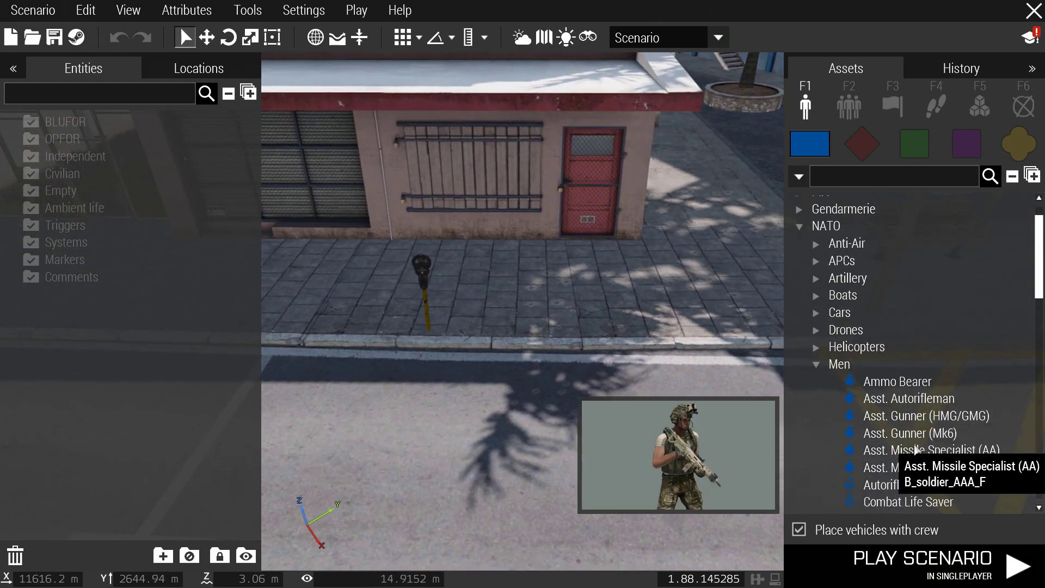
{"action": "left_click", "coordinate": [898, 448]}
{"action": "left_click", "coordinate": [904, 463]}
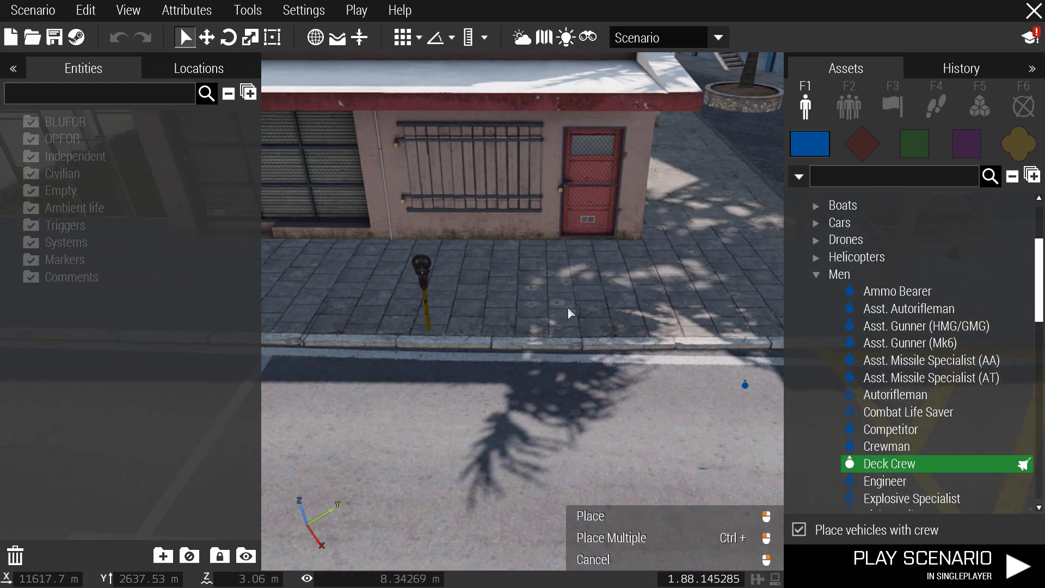
{"action": "left_click", "coordinate": [427, 270]}
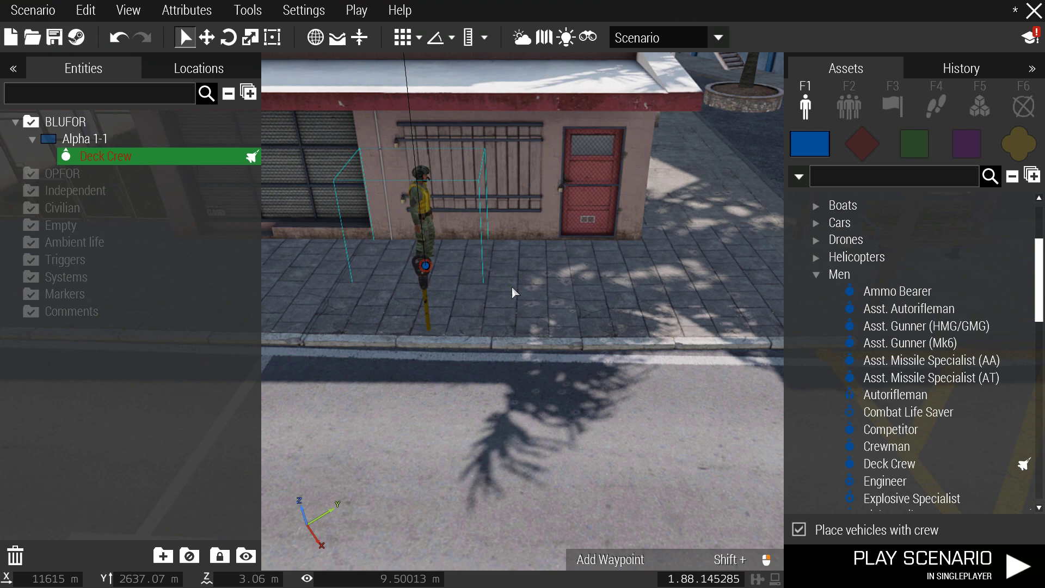
Check the Deck Crew unit's attributes, including its Player setting, and close them without changes
{"action": "key", "text": "d"}
{"action": "key", "text": "a"}
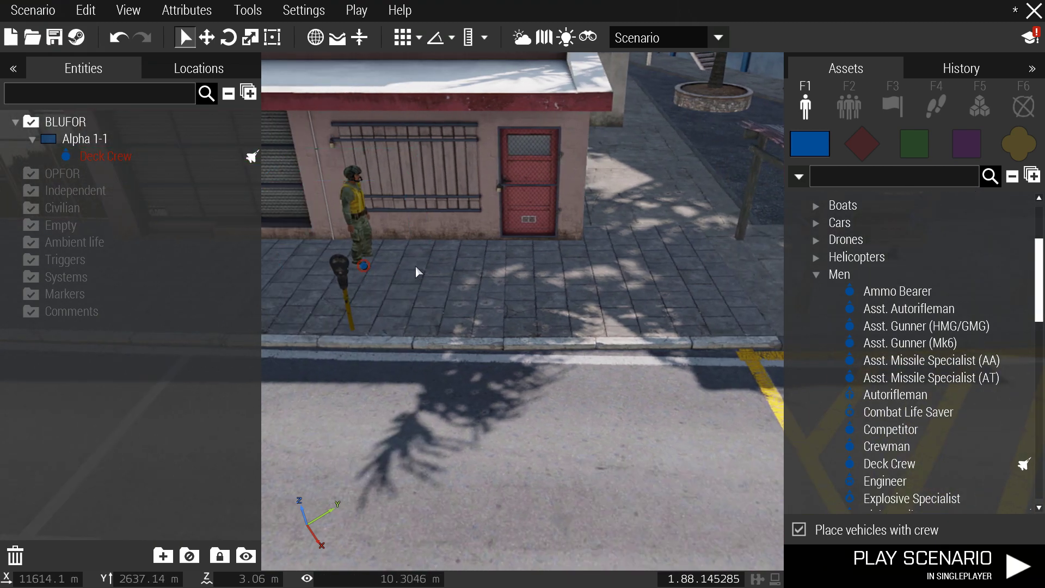
{"action": "double_click", "coordinate": [365, 266]}
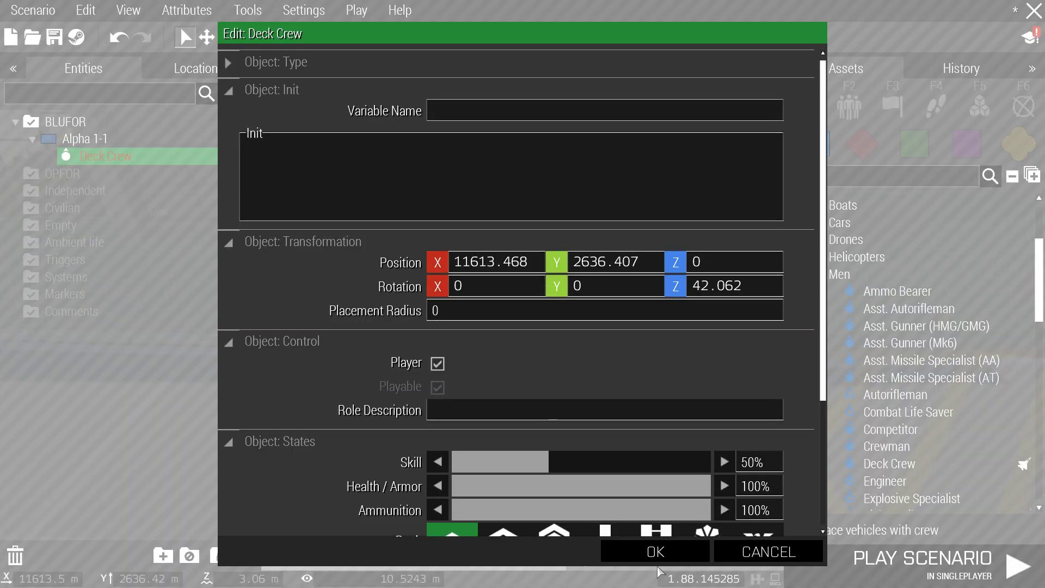
{"action": "key", "text": "Escape"}
{"action": "left_click", "coordinate": [570, 511]}
{"action": "key", "text": "a"}
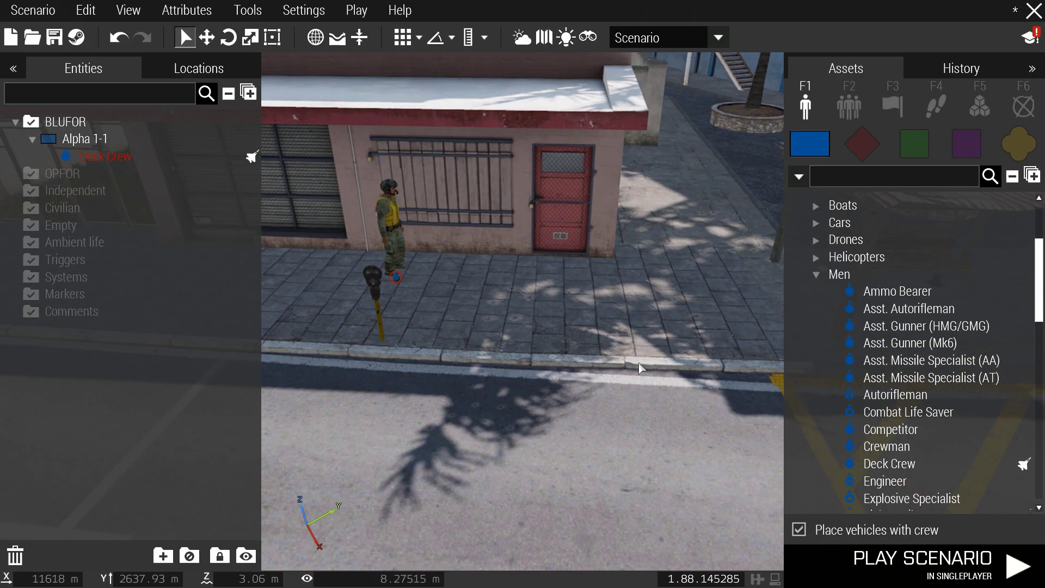
Search the empty props for "info" and place an Infostand (2 legs) on the sidewalk near the red door
{"action": "left_click", "coordinate": [1021, 157]}
{"action": "left_click", "coordinate": [929, 169]}
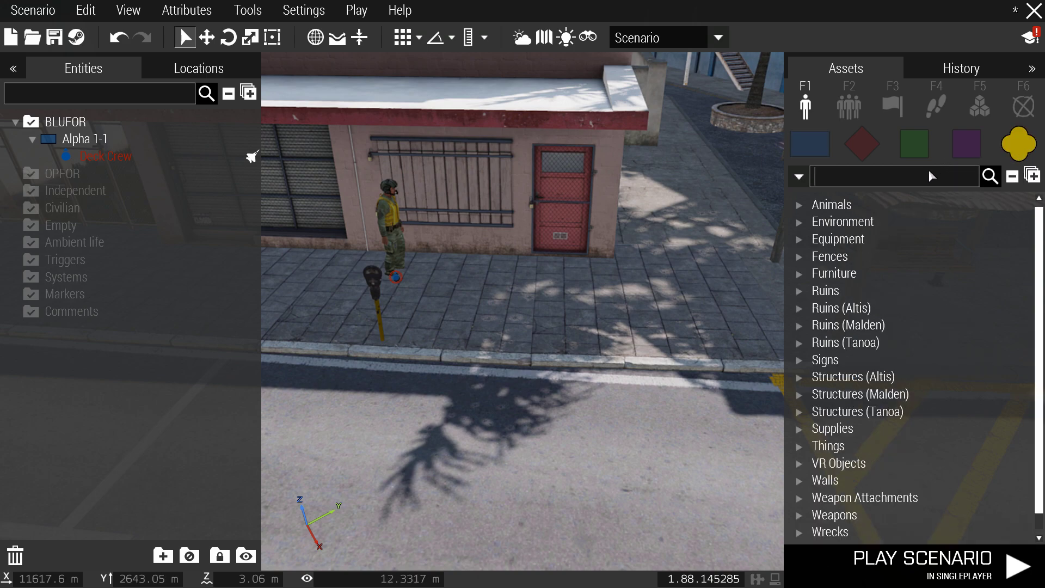
{"action": "type", "text": "info"}
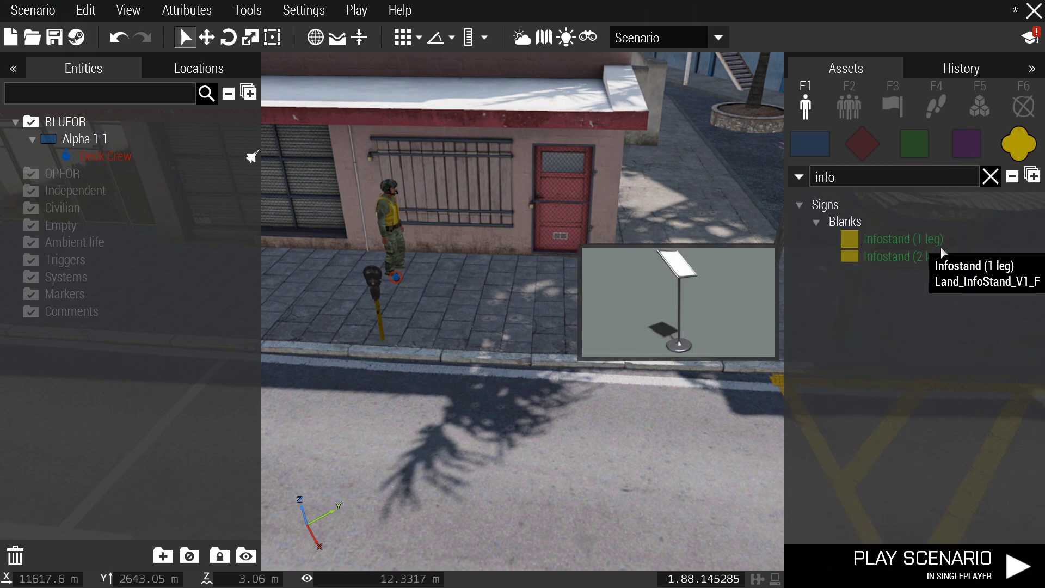
{"action": "left_click", "coordinate": [927, 257]}
{"action": "scroll", "coordinate": [594, 327], "scroll_direction": "up", "scroll_amount": 3}
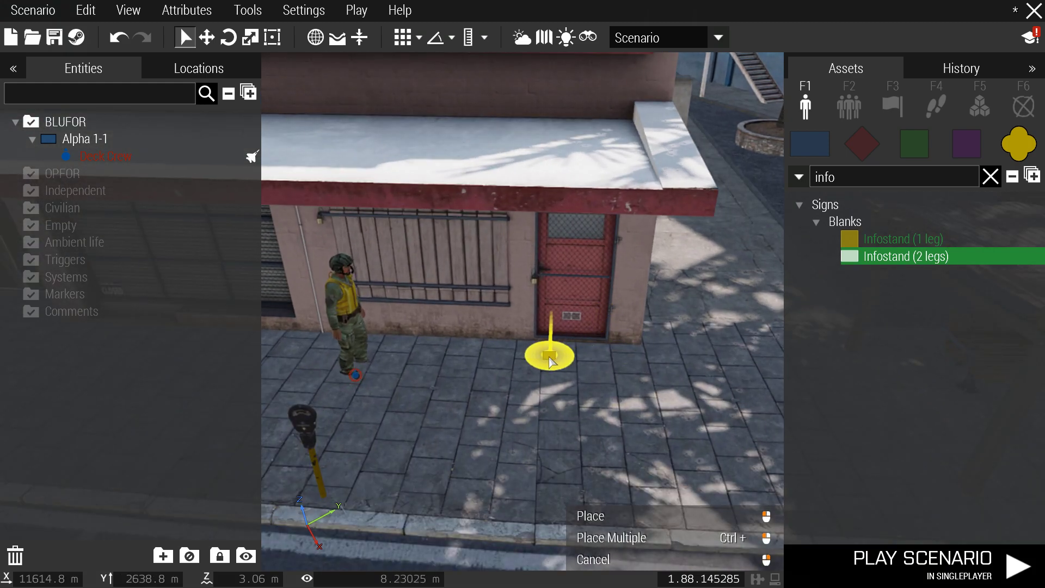
{"action": "left_click", "coordinate": [548, 355]}
Rotate the infostand to face the street and shift it slightly away from the red door, toward the barred window
{"action": "left_click_drag", "start_coordinate": [553, 368], "coordinate": [516, 348], "text": "shift"}
{"action": "left_click", "coordinate": [579, 397]}
{"action": "scroll", "coordinate": [579, 397], "scroll_direction": "up", "scroll_amount": 2}
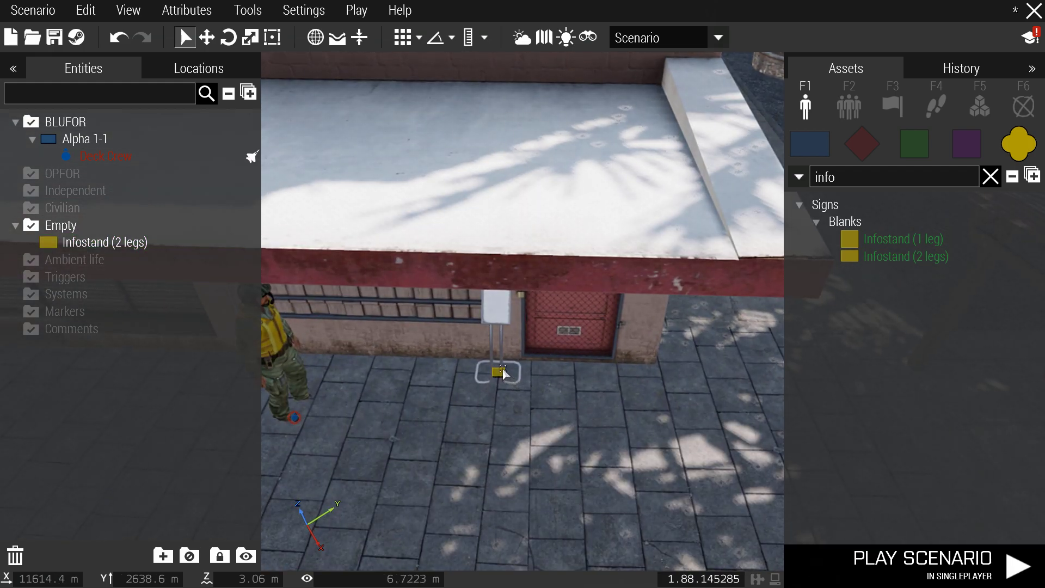
{"action": "left_click_drag", "start_coordinate": [498, 372], "coordinate": [482, 372]}
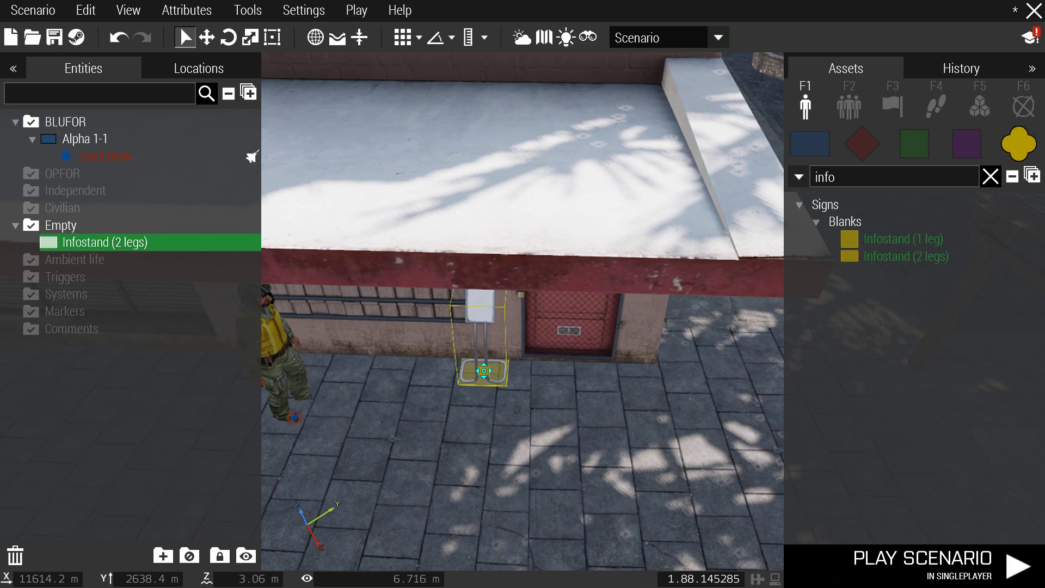
Give the infostand the variable name tele in its attributes
{"action": "left_click", "coordinate": [594, 414]}
{"action": "key", "text": "s"}
{"action": "right_click_drag", "start_coordinate": [595, 415], "coordinate": [598, 375]}
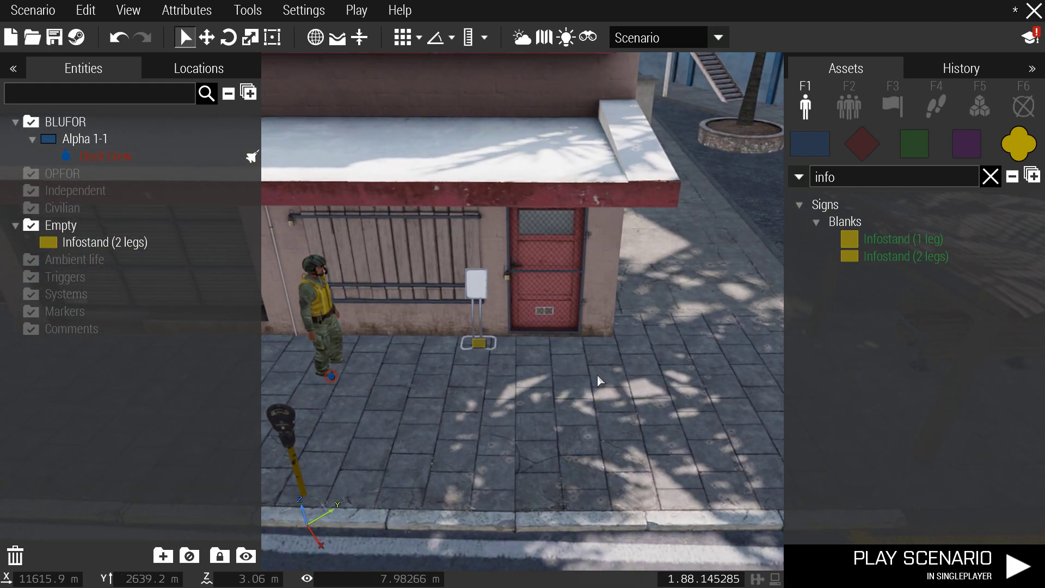
{"action": "key", "text": "a"}
{"action": "key", "text": "d"}
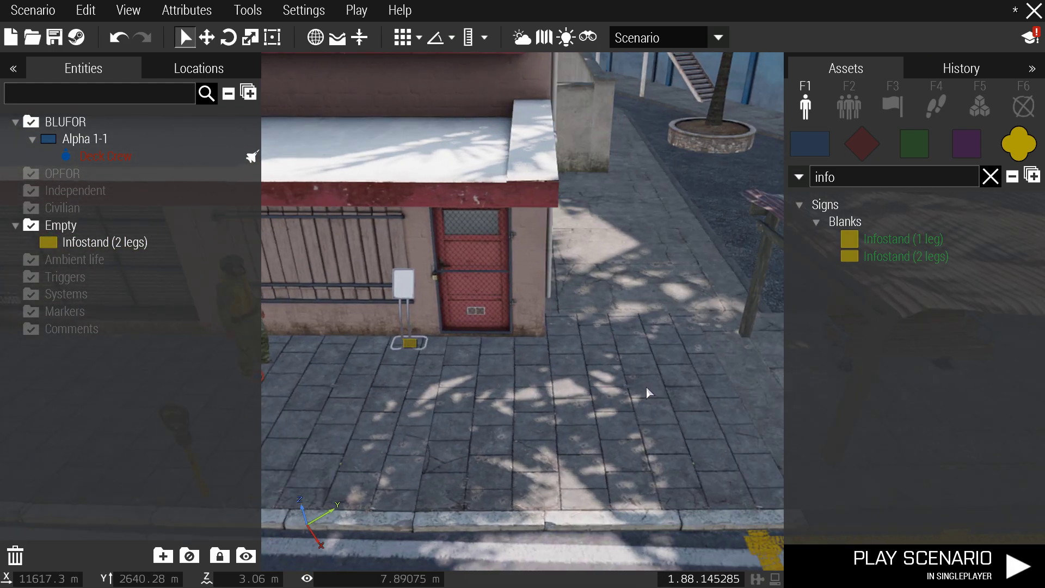
{"action": "right_click_drag", "start_coordinate": [646, 386], "coordinate": [563, 345]}
{"action": "double_click", "coordinate": [549, 340]}
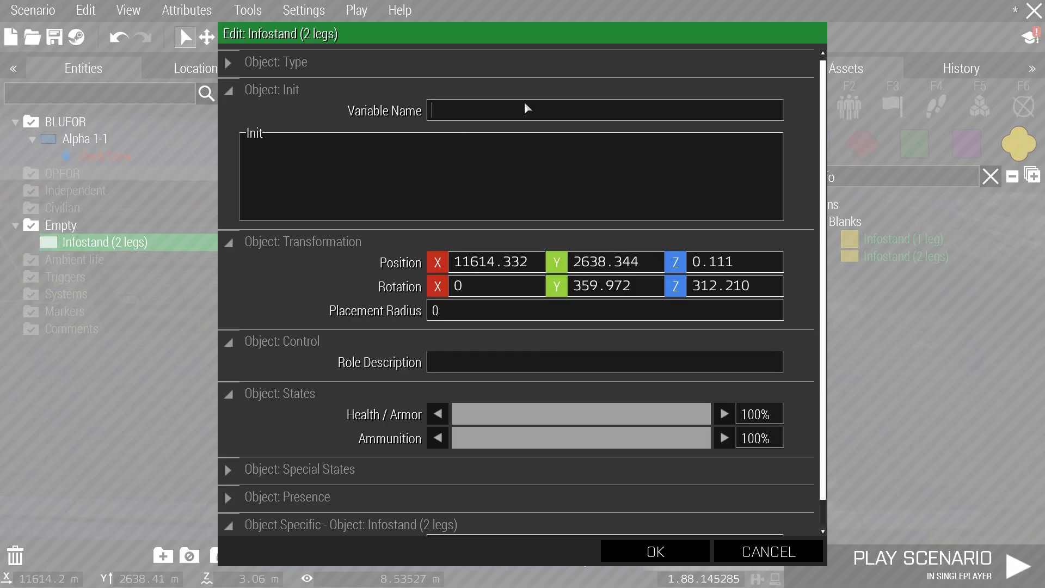
{"action": "type", "text": "tele"}
Begin the infostand's Init code with this addAction ["Teleport to the Airport as the action's title
{"action": "left_click", "coordinate": [417, 195]}
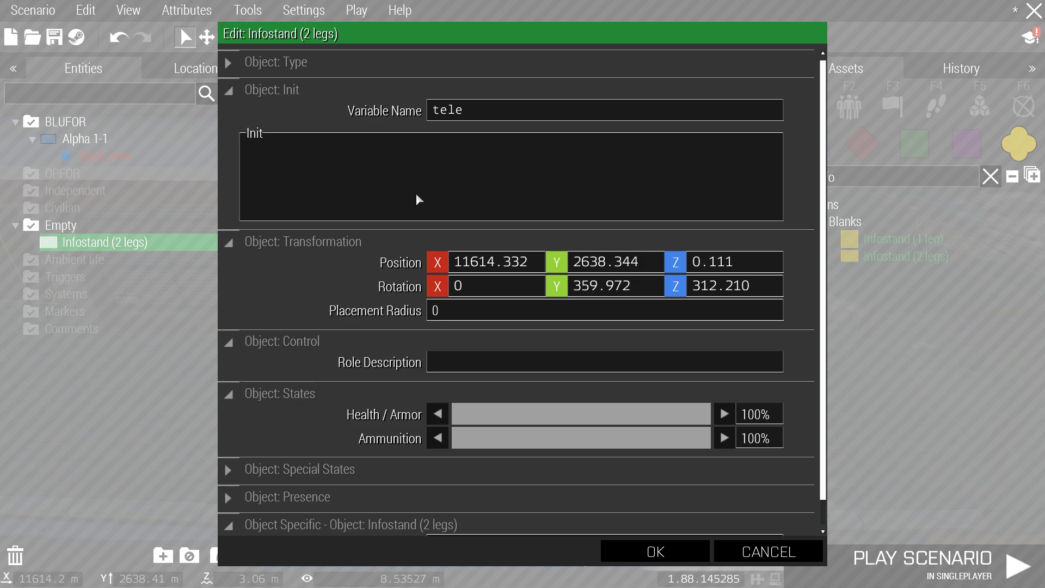
{"action": "type", "text": "this a"}
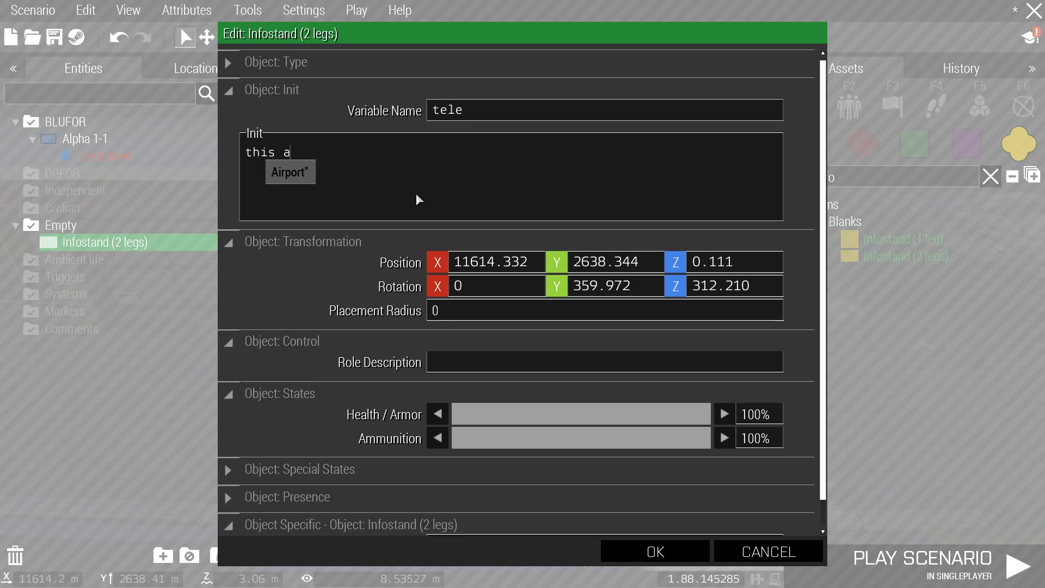
{"action": "type", "text": "ddAction"}
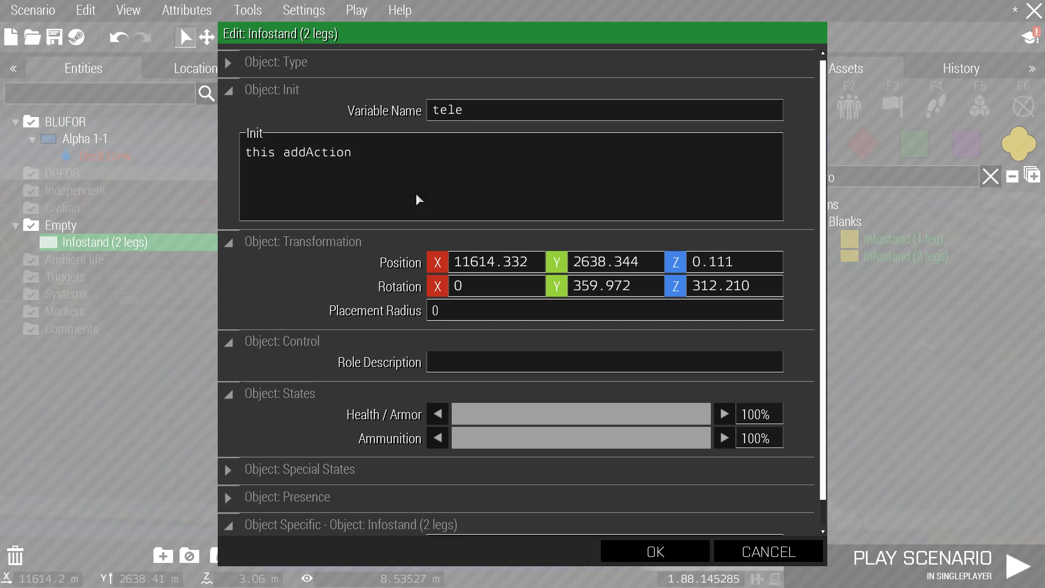
{"action": "type", "text": " [\""}
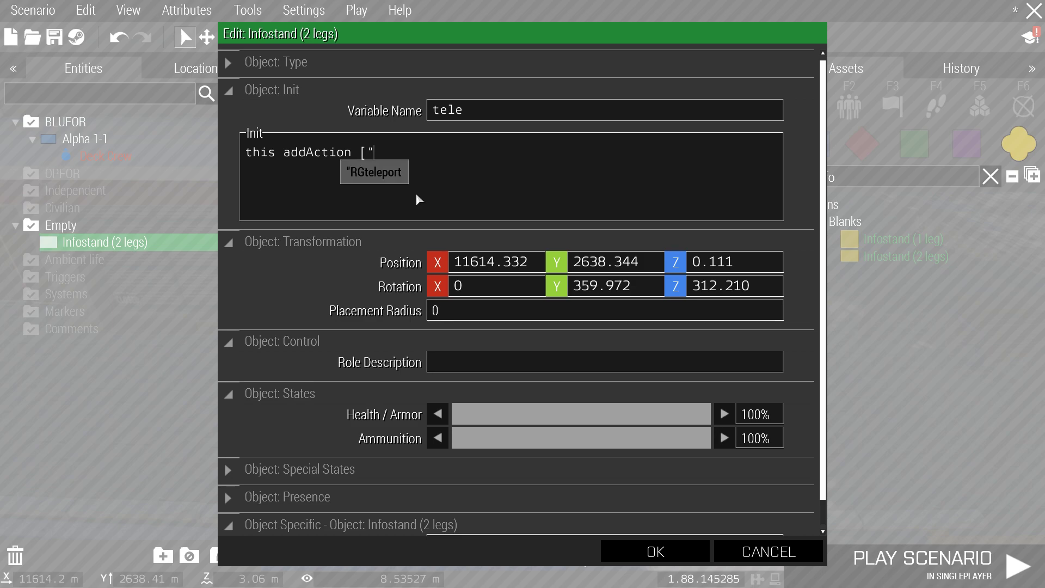
{"action": "type", "text": "Teleprot"}
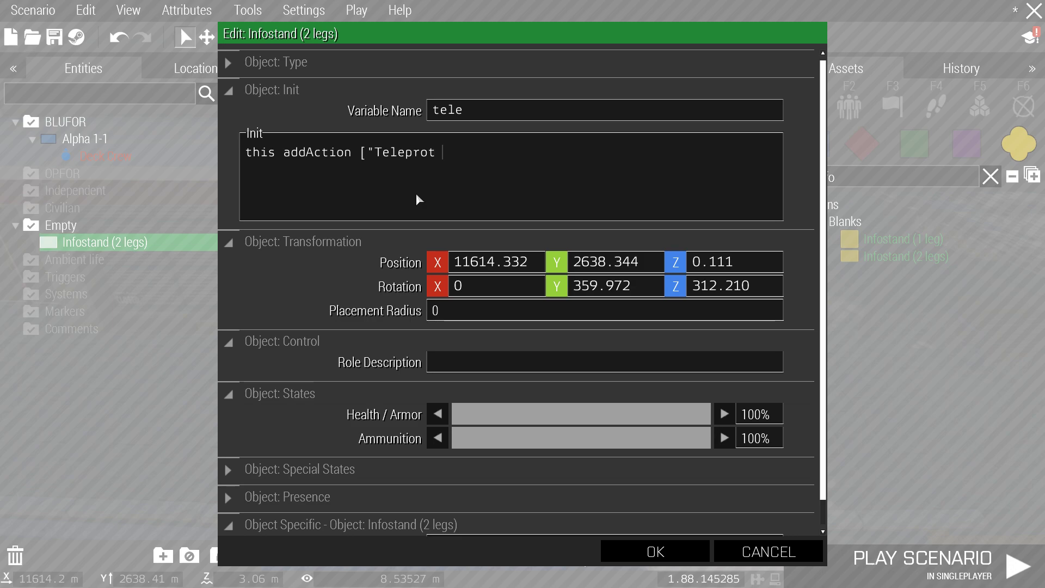
{"action": "key", "text": "BackSpace"}
{"action": "key", "text": "BackSpace"}
{"action": "key", "text": "BackSpace"}
{"action": "key", "text": "BackSpace"}
{"action": "type", "text": "ort"}
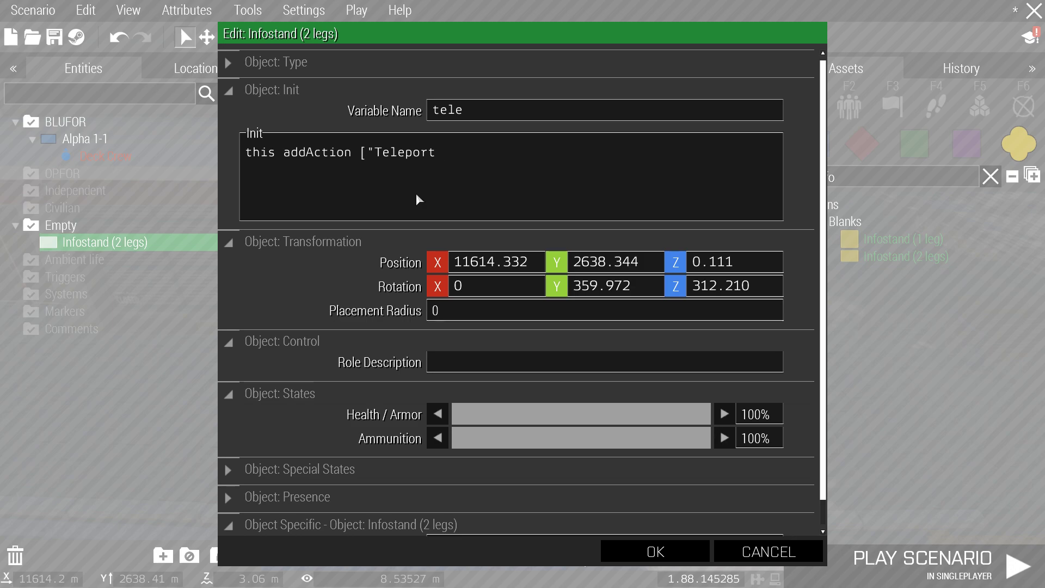
{"action": "type", "text": "to the Airport"}
{"action": "key", "text": "BackSpace"}
Complete the addAction line with the script "RGteleport.sqf" as second argument, ending in ];
{"action": "type", "text": "\", \""}
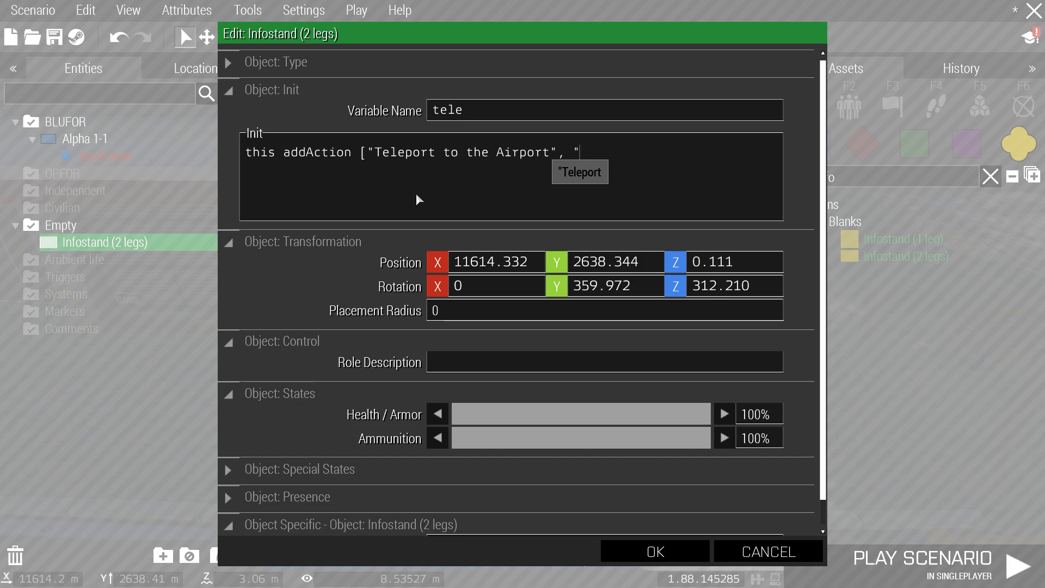
{"action": "type", "text": "RGt"}
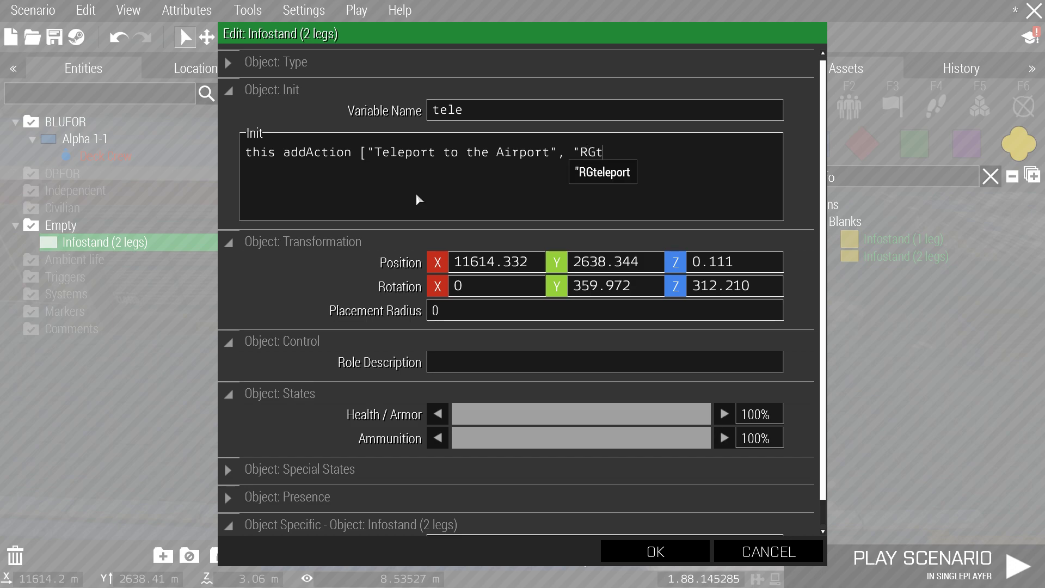
{"action": "type", "text": "eleport"}
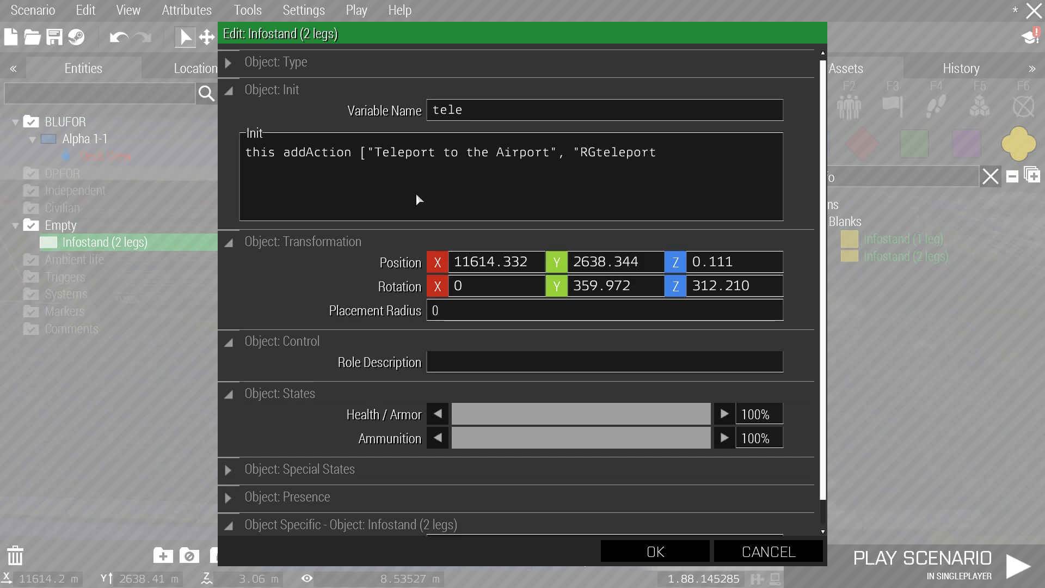
{"action": "type", "text": ".sqf\"];"}
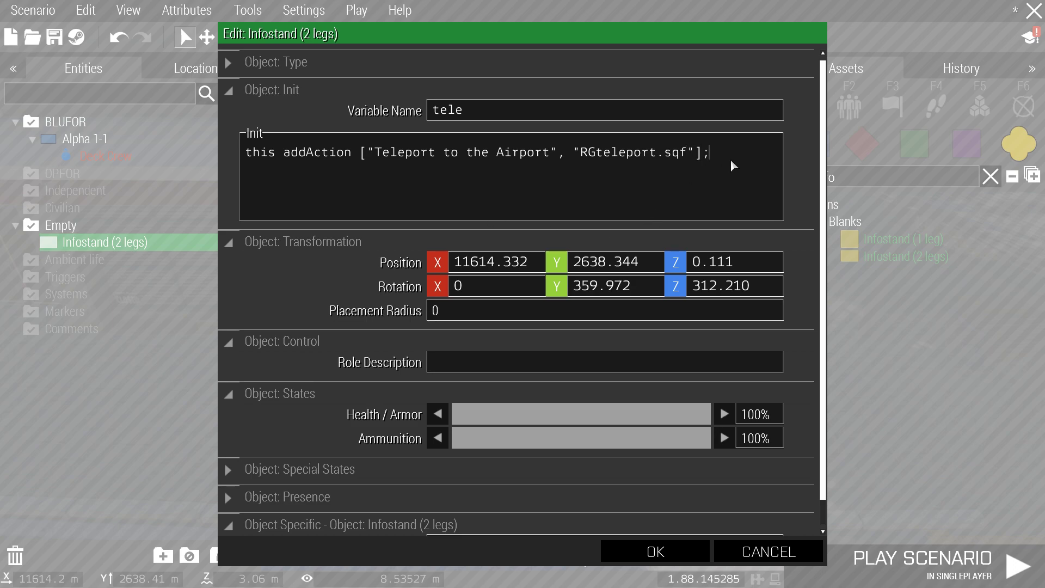
Review the Init line, highlighting the action title and the script file name in turn
{"action": "left_click_drag", "start_coordinate": [731, 162], "coordinate": [281, 169]}
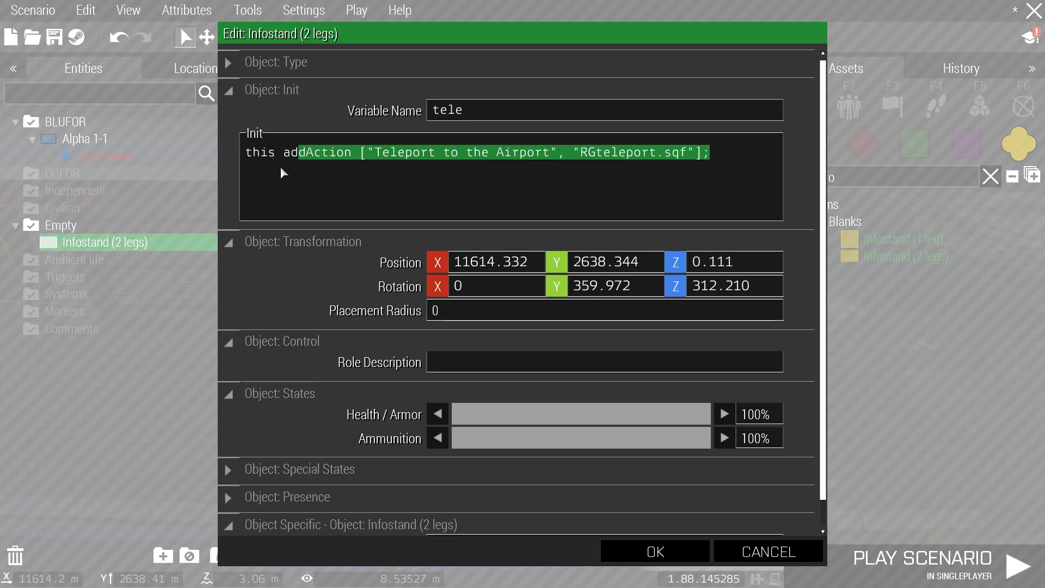
{"action": "left_click", "coordinate": [663, 153]}
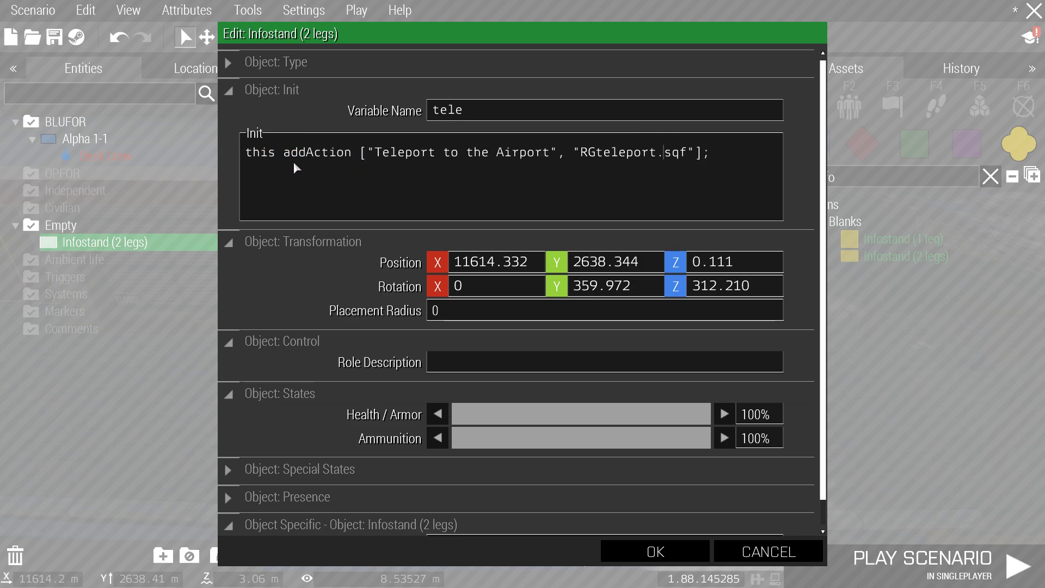
{"action": "left_click_drag", "start_coordinate": [373, 153], "coordinate": [547, 157]}
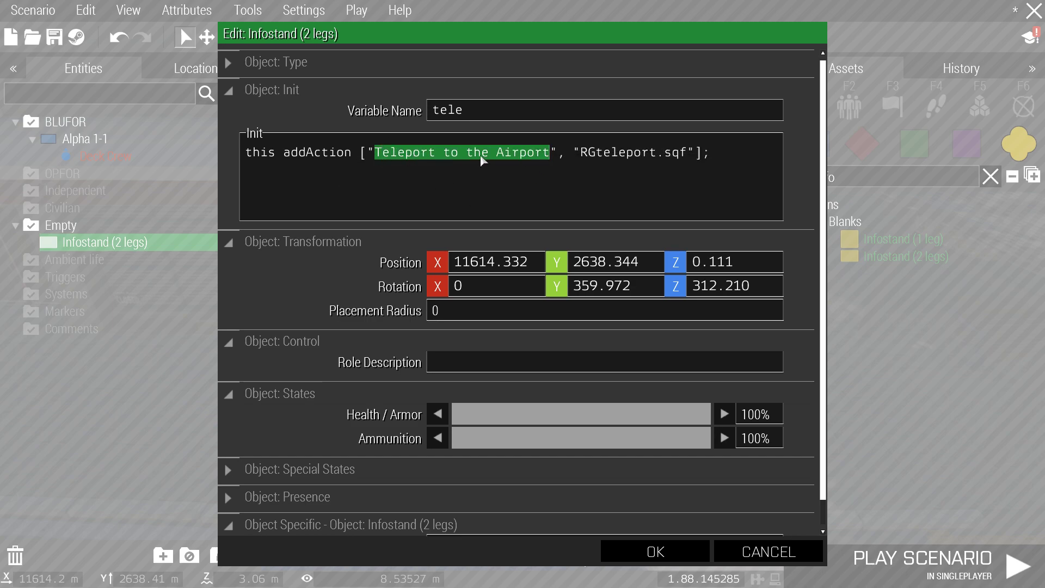
{"action": "left_click_drag", "start_coordinate": [580, 153], "coordinate": [687, 155]}
{"action": "left_click", "coordinate": [726, 152]}
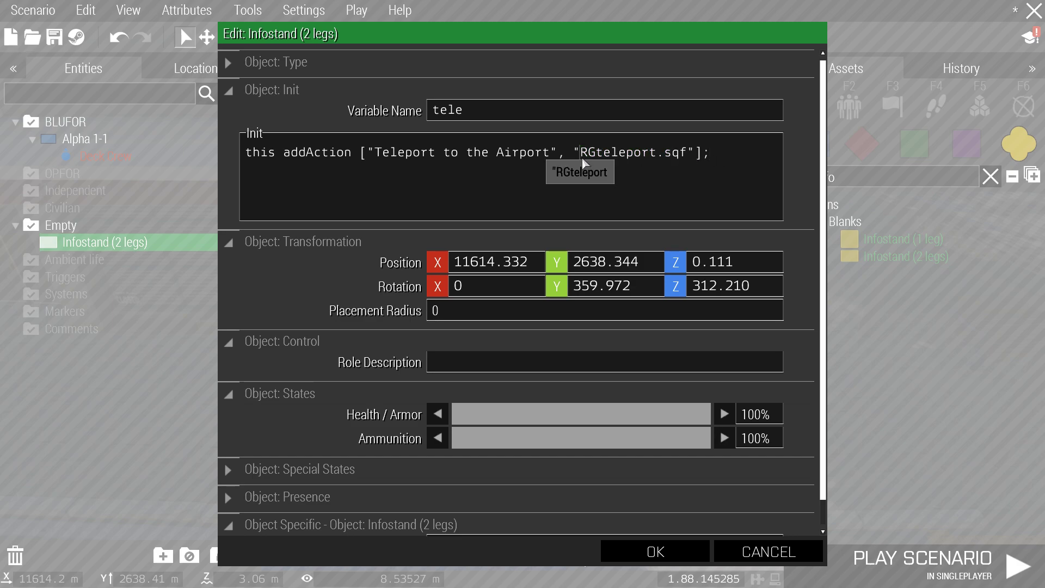
Check the script file name and variable name of the infostand once more and accept its attributes
{"action": "mouse_move", "coordinate": [580, 155]}
{"action": "left_mouse_down"}
{"action": "mouse_move", "coordinate": [668, 157]}
{"action": "mouse_move", "coordinate": [587, 159]}
{"action": "left_mouse_up"}
{"action": "left_click", "coordinate": [691, 155]}
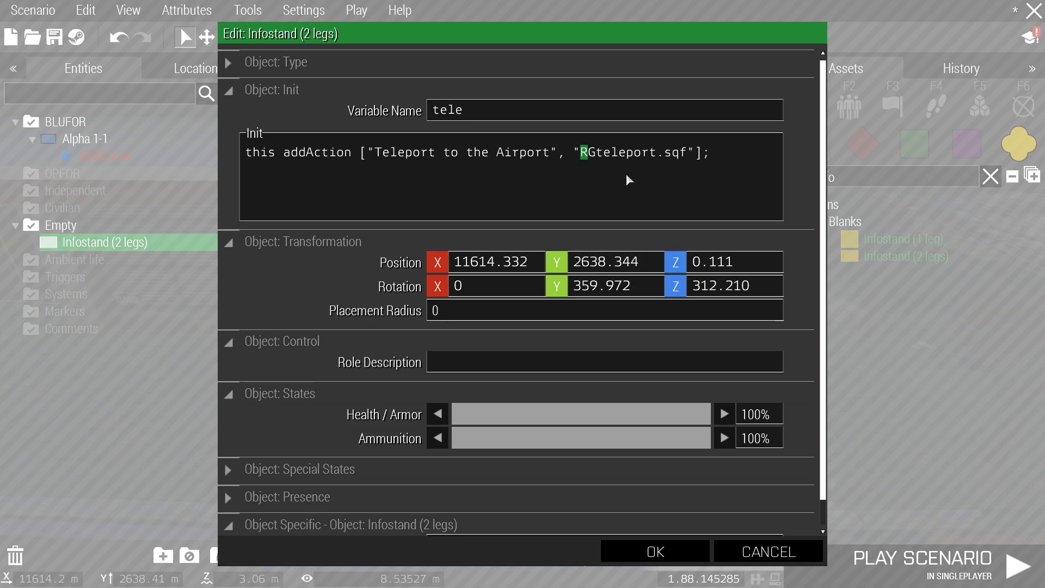
{"action": "left_click", "coordinate": [583, 159]}
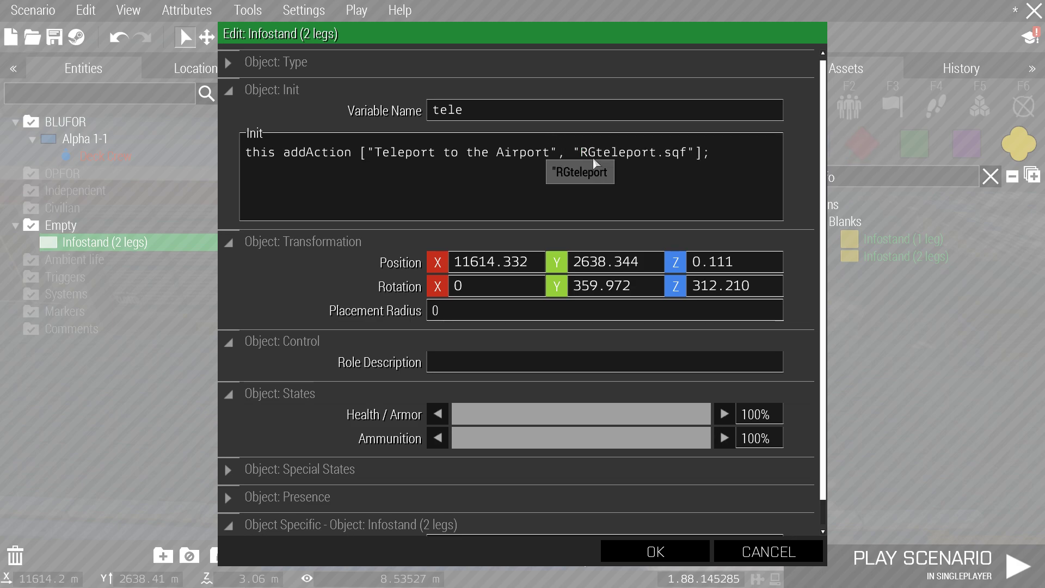
{"action": "left_click_drag", "start_coordinate": [581, 157], "coordinate": [689, 162]}
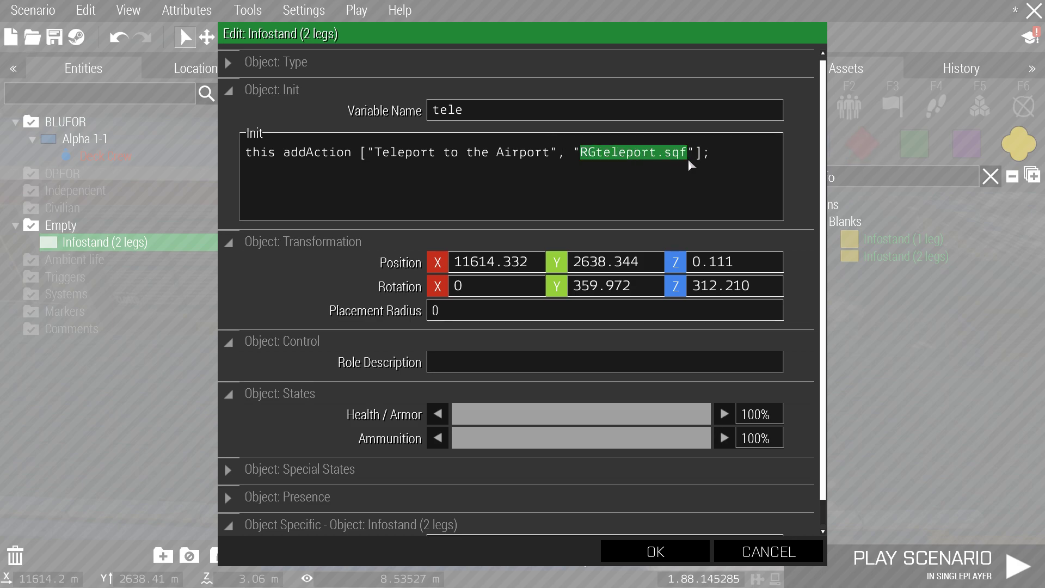
{"action": "left_click", "coordinate": [688, 158]}
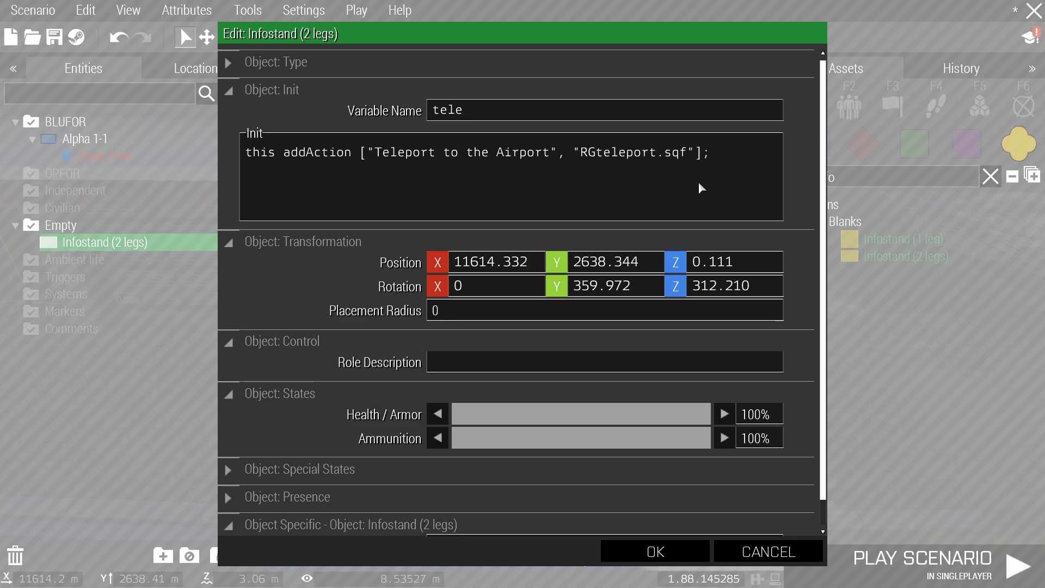
{"action": "left_click_drag", "start_coordinate": [498, 111], "coordinate": [355, 116]}
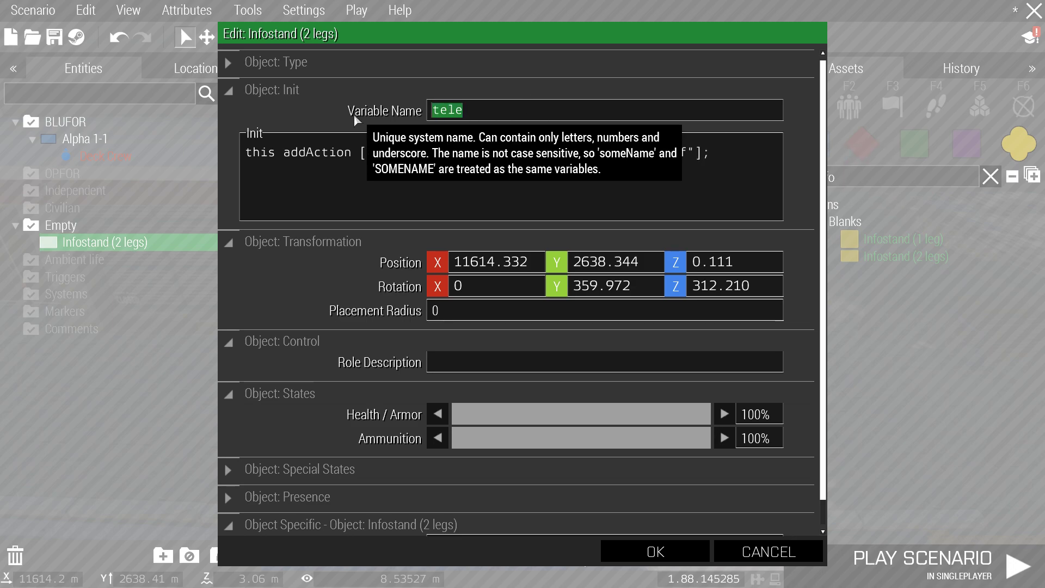
{"action": "left_click", "coordinate": [501, 116]}
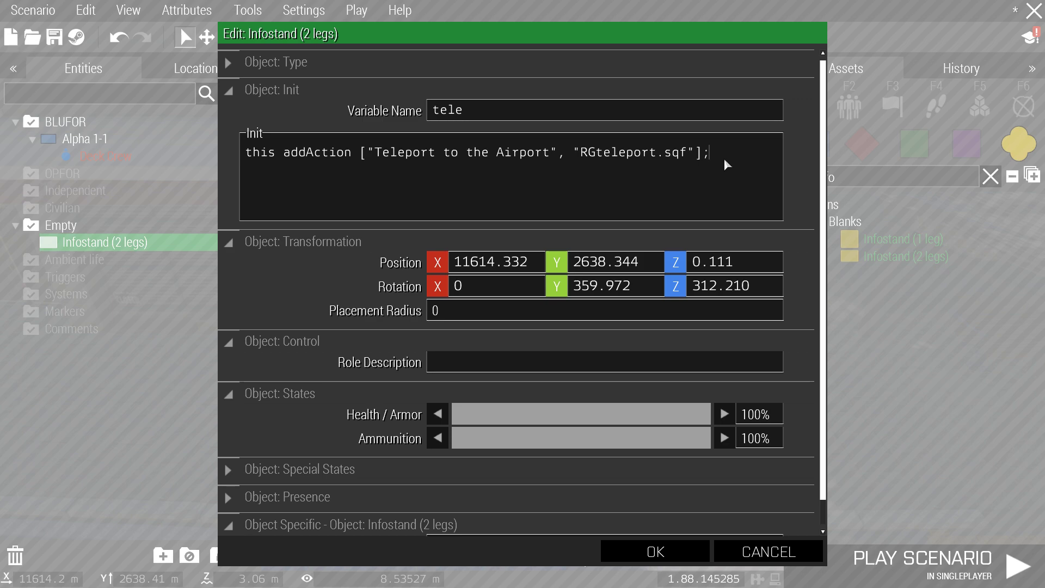
{"action": "left_click", "coordinate": [655, 551]}
{"action": "left_click", "coordinate": [539, 381]}
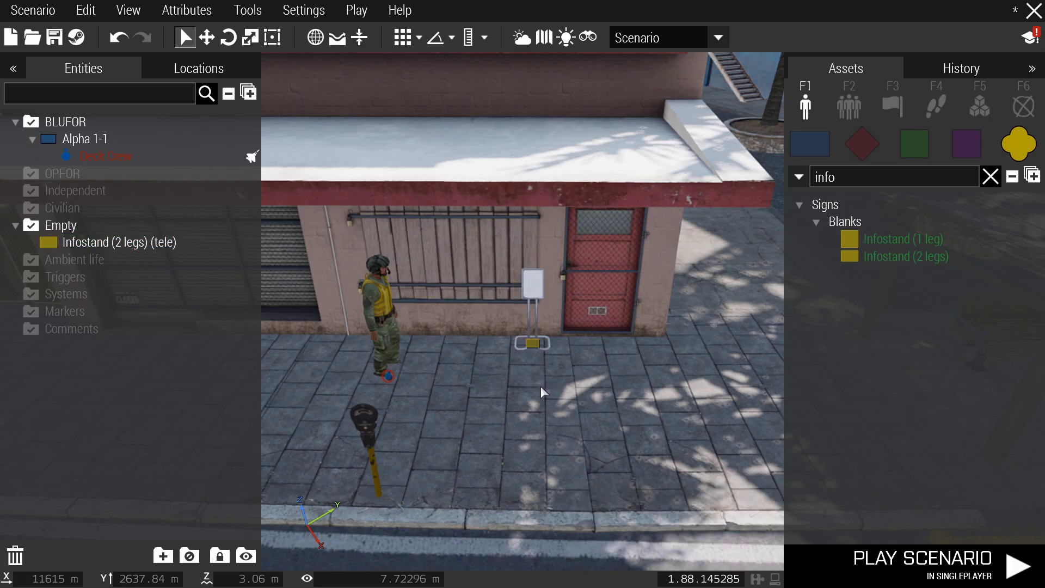
Search the assets for helipad
{"action": "scroll", "coordinate": [540, 387], "scroll_direction": "up", "scroll_amount": 5}
{"action": "key", "text": "s"}
{"action": "key", "text": "d"}
{"action": "key", "text": "a"}
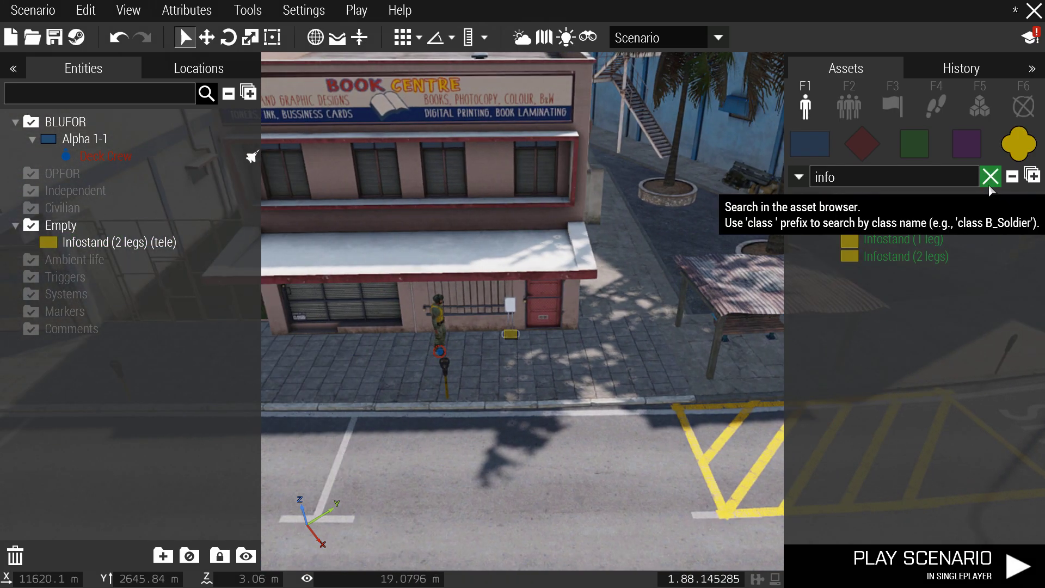
{"action": "left_click_drag", "start_coordinate": [870, 179], "coordinate": [732, 194]}
{"action": "type", "text": "heli"}
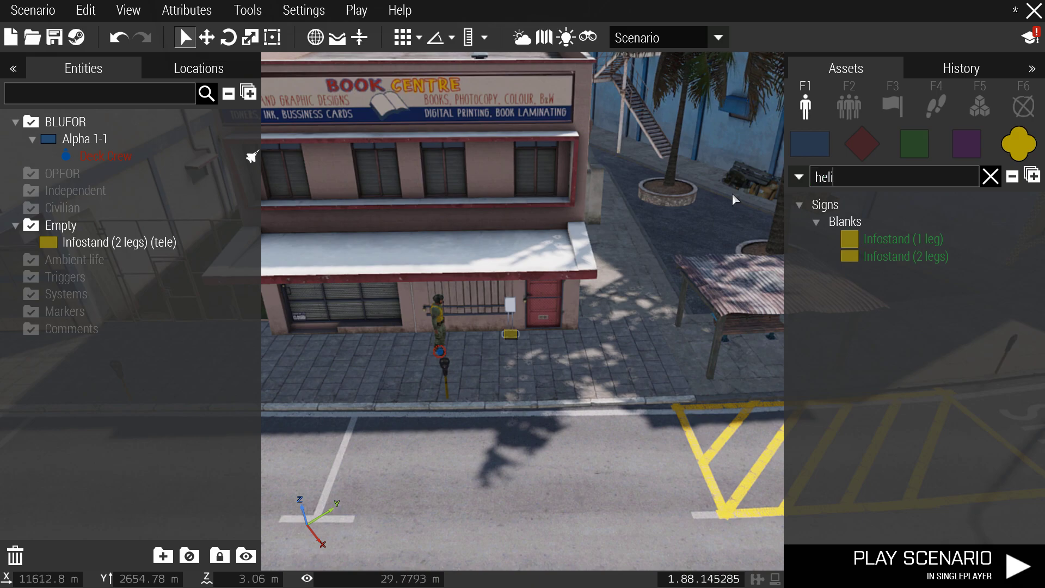
{"action": "type", "text": "pad"}
{"action": "scroll", "coordinate": [925, 337], "scroll_direction": "down", "scroll_amount": 3}
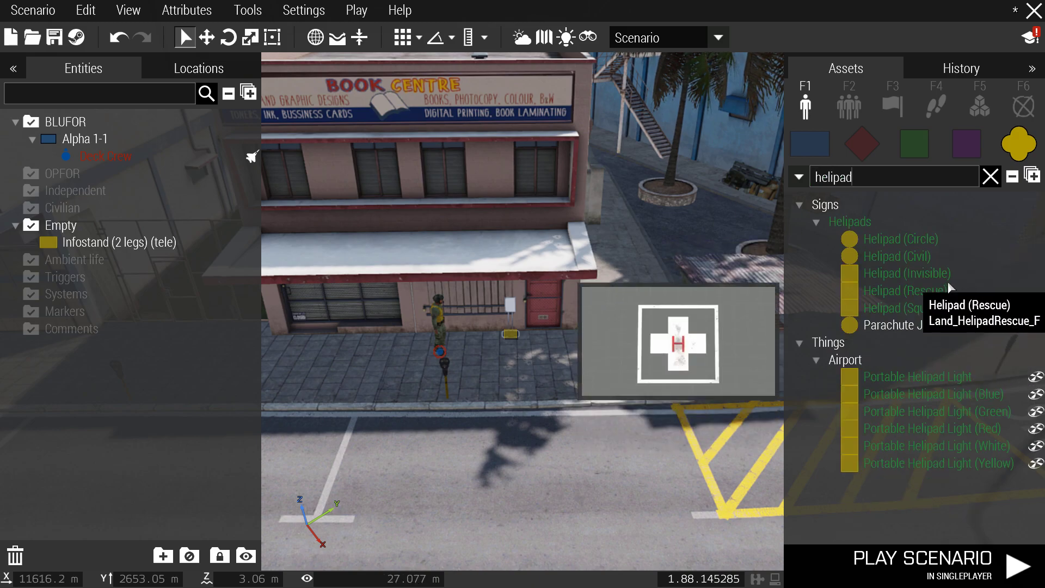
Pick the Helipad (Invisible) asset and bring the view to the airport apron between the hangars
{"action": "left_click", "coordinate": [904, 273]}
{"action": "key", "text": "w"}
{"action": "right_click_drag", "start_coordinate": [535, 250], "coordinate": [643, 250]}
{"action": "key", "text": "q"}
{"action": "key", "text": "w"}
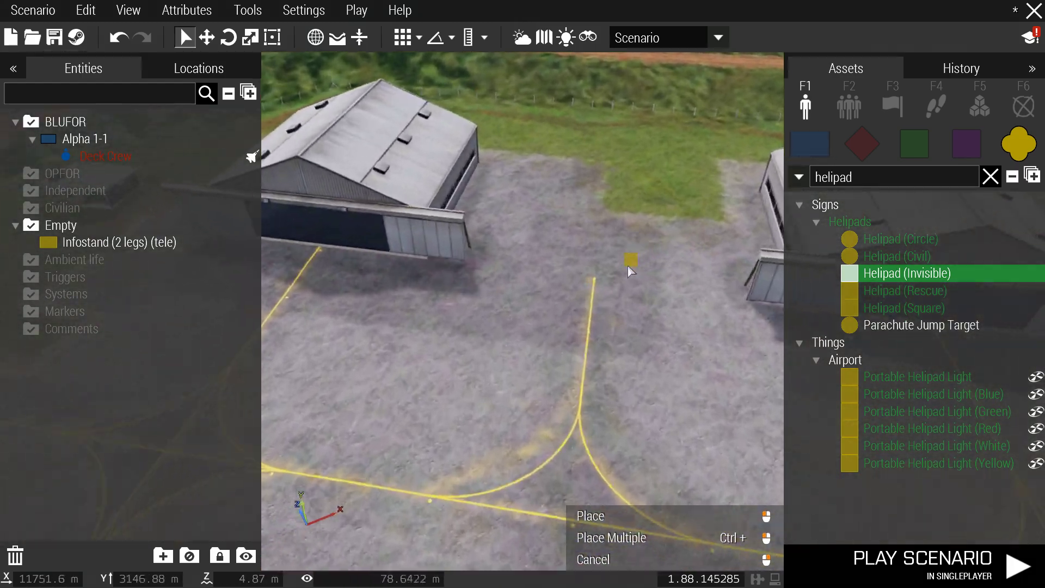
{"action": "scroll", "coordinate": [628, 266], "scroll_direction": "up", "scroll_amount": 5}
Place a Helipad (Rescue) at the end of the yellow taxi line and delete it
{"action": "left_click", "coordinate": [905, 291]}
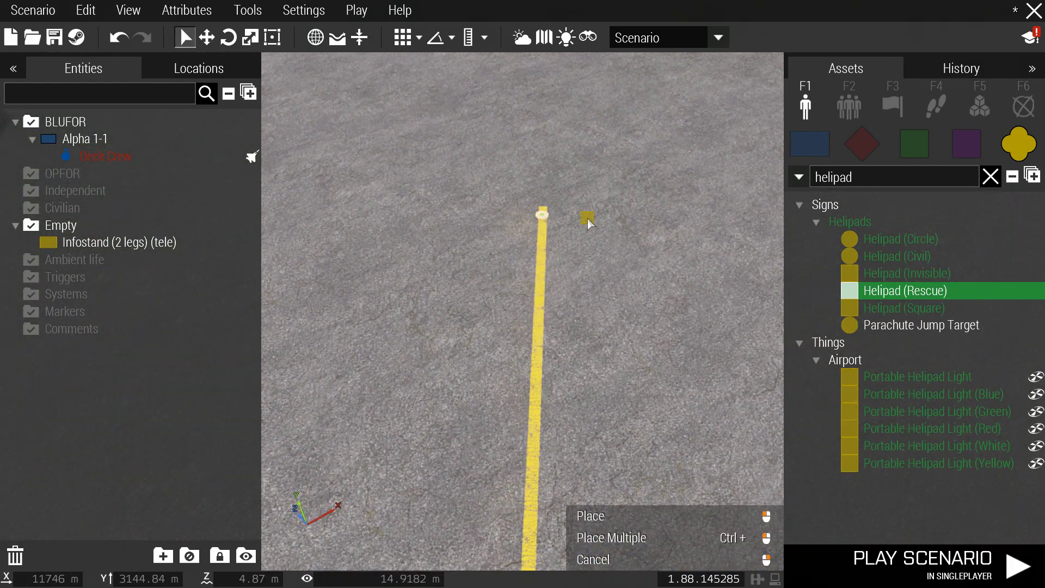
{"action": "left_click", "coordinate": [537, 226]}
{"action": "scroll", "coordinate": [539, 163], "scroll_direction": "down", "scroll_amount": 2}
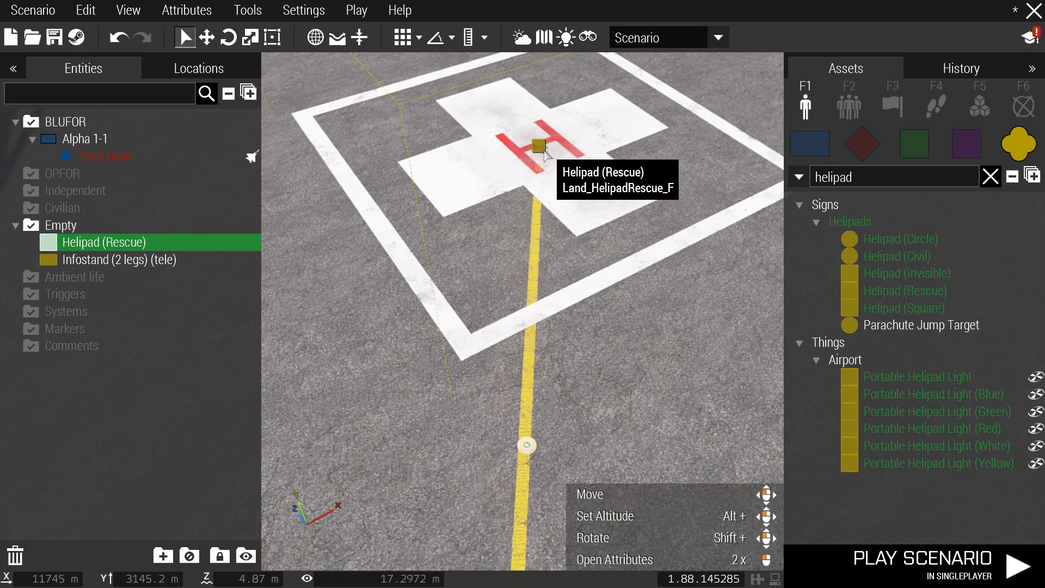
{"action": "key", "text": "Delete"}
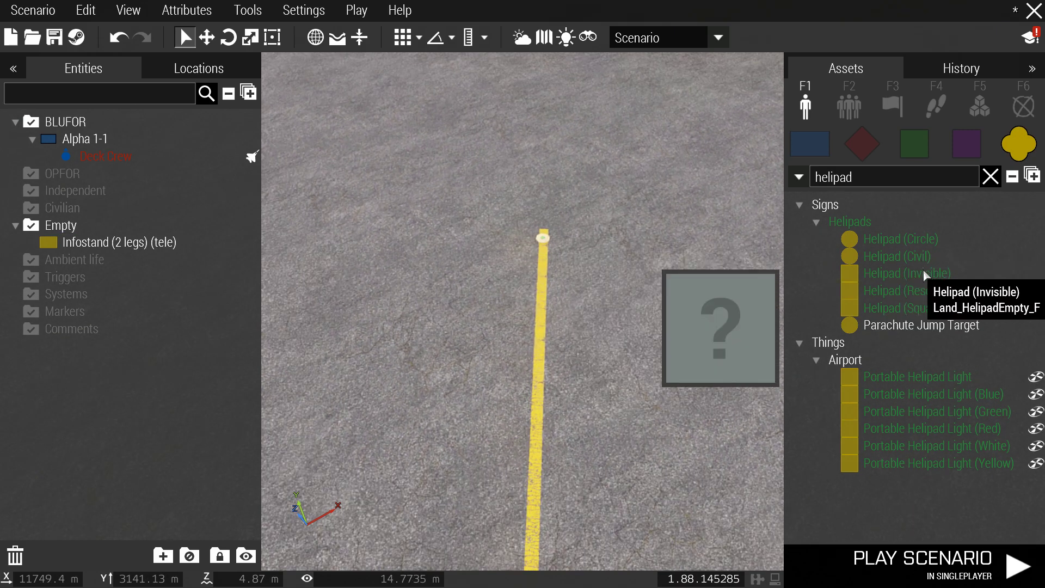
Place a Helipad (Invisible) on the yellow taxi line near its end, at about X 11743.8, Y 3143.8
{"action": "left_click", "coordinate": [905, 274]}
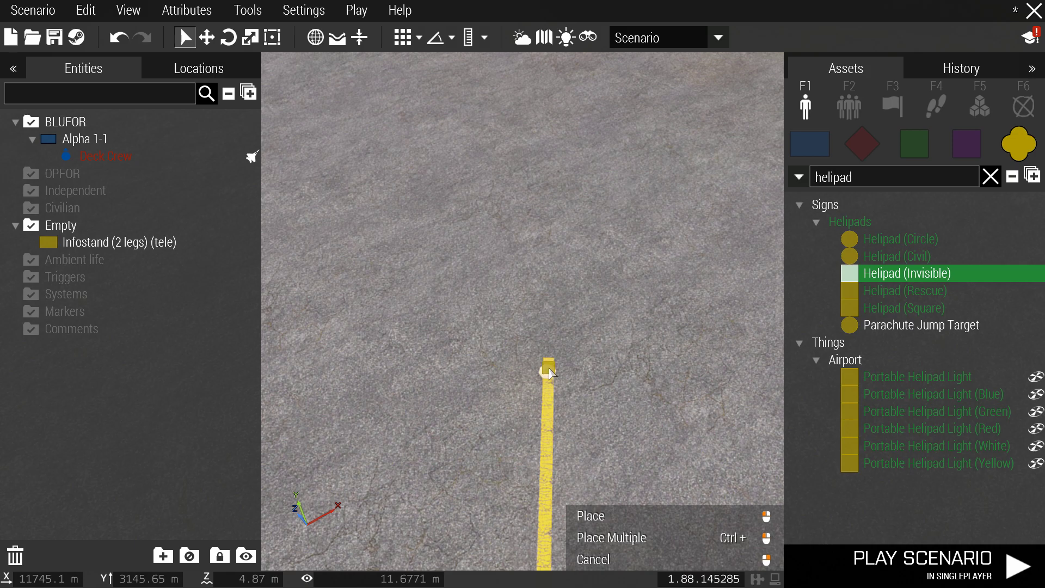
{"action": "left_click", "coordinate": [549, 369]}
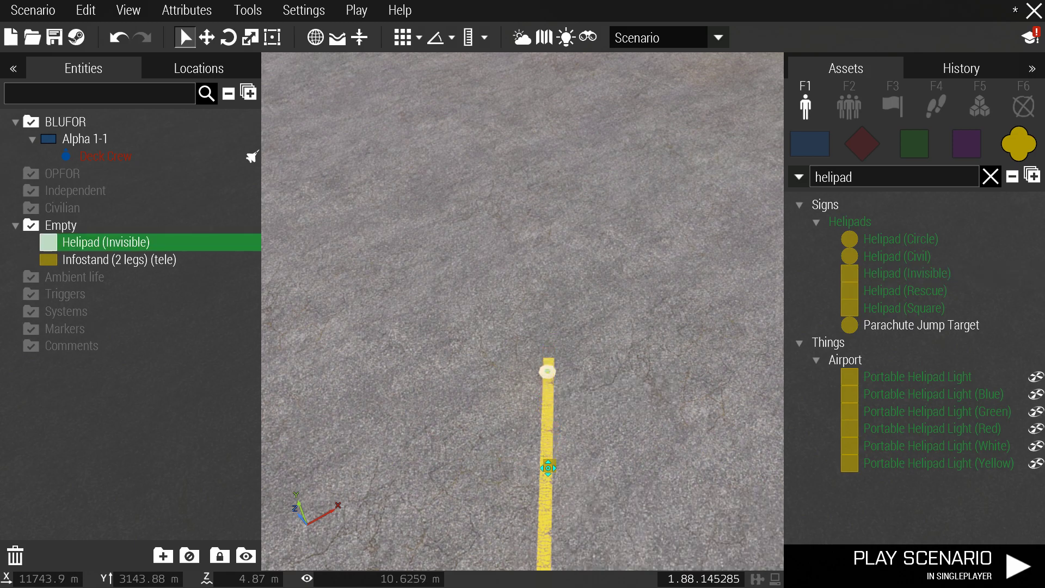
{"action": "left_click", "coordinate": [587, 416]}
{"action": "scroll", "coordinate": [590, 401], "scroll_direction": "up", "scroll_amount": 3}
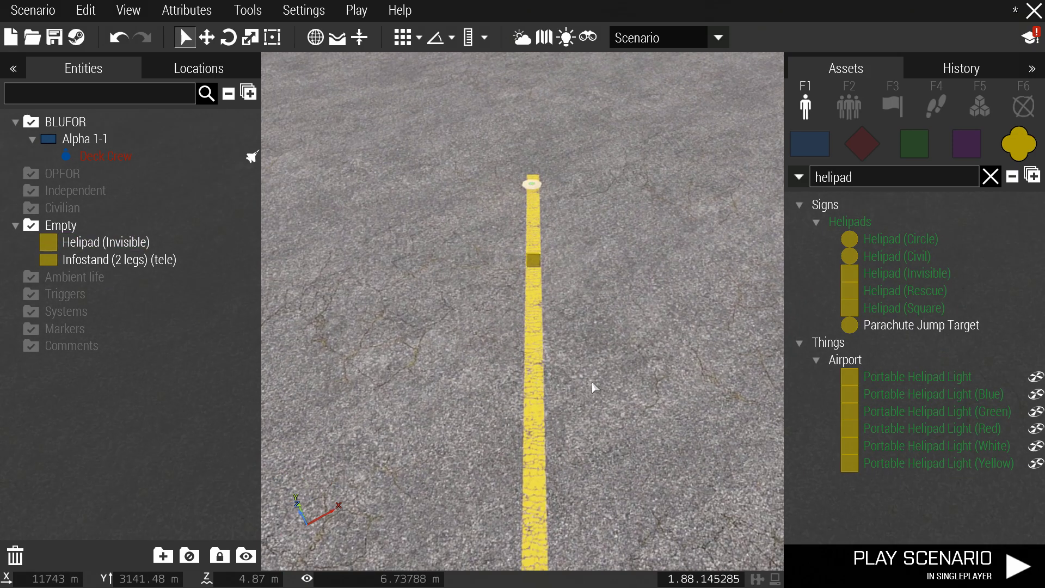
Give the invisible helipad the variable name mine in its attributes
{"action": "right_click_drag", "start_coordinate": [595, 387], "coordinate": [554, 460]}
{"action": "double_click", "coordinate": [538, 441]}
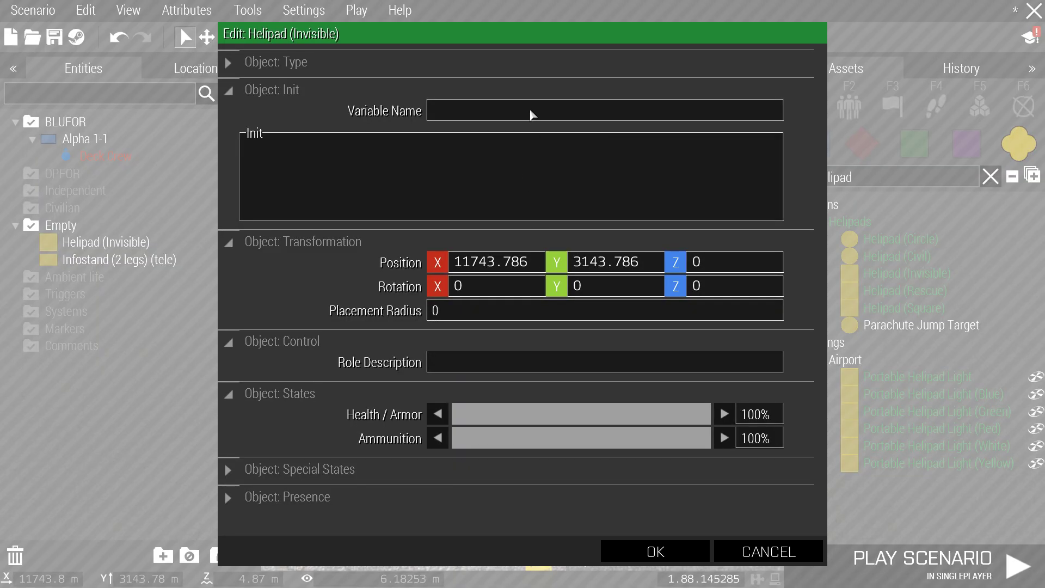
{"action": "type", "text": "mine"}
{"action": "key", "text": "Return"}
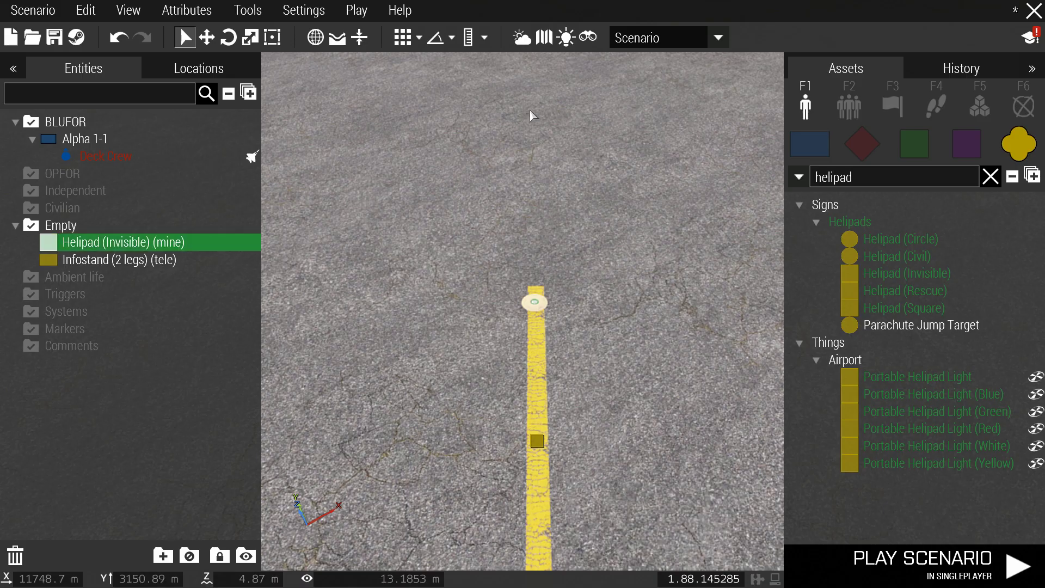
{"action": "left_click", "coordinate": [560, 462]}
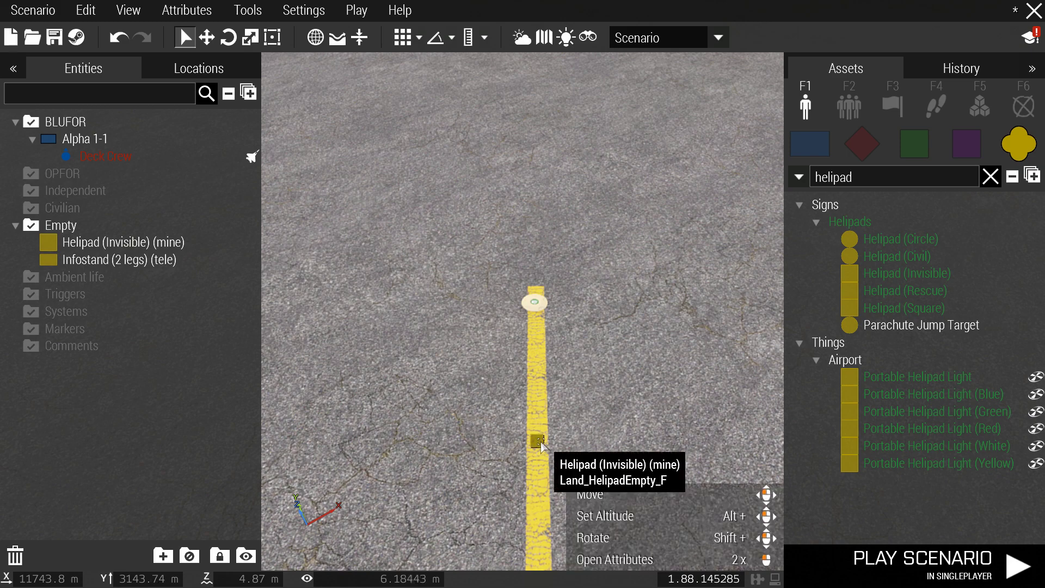
{"action": "left_click_drag", "start_coordinate": [594, 484], "coordinate": [454, 377]}
{"action": "left_click", "coordinate": [598, 360]}
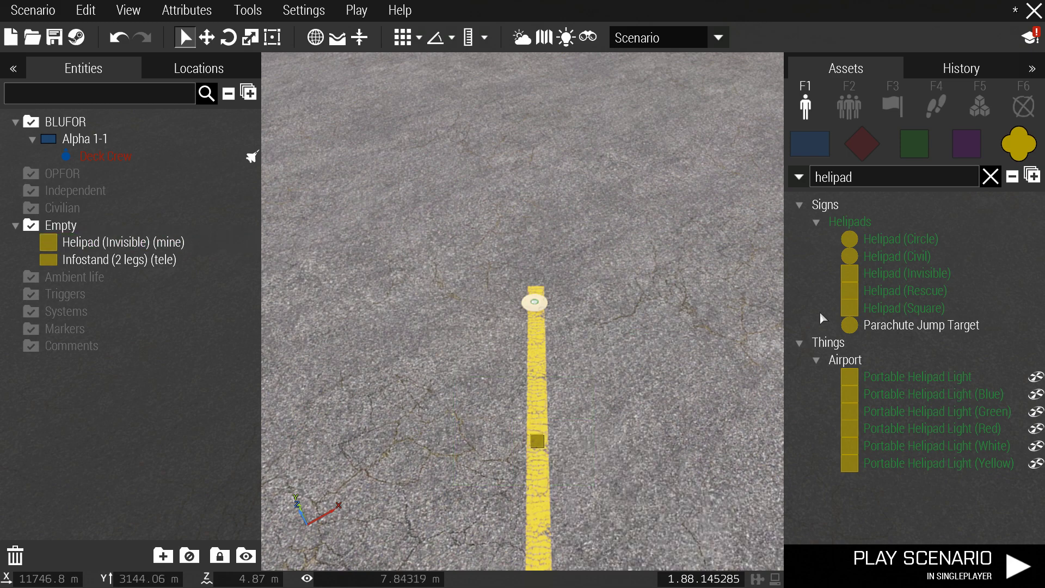
{"action": "left_click", "coordinate": [895, 175]}
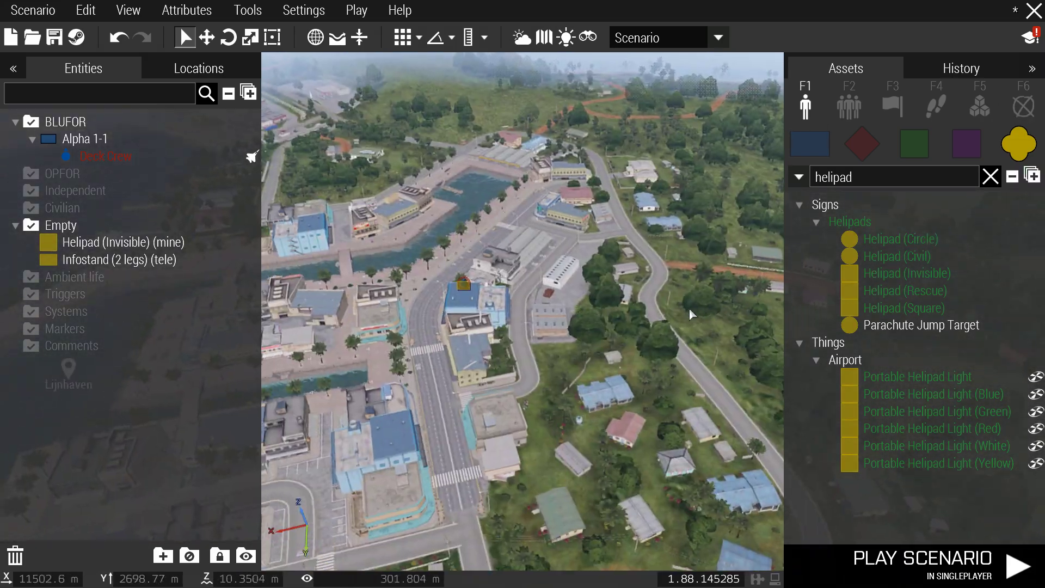
Go back to the town and copy the infostand named tele on the sidewalk
{"action": "key", "text": "w"}
{"action": "right_click_drag", "start_coordinate": [689, 315], "coordinate": [1008, 362]}
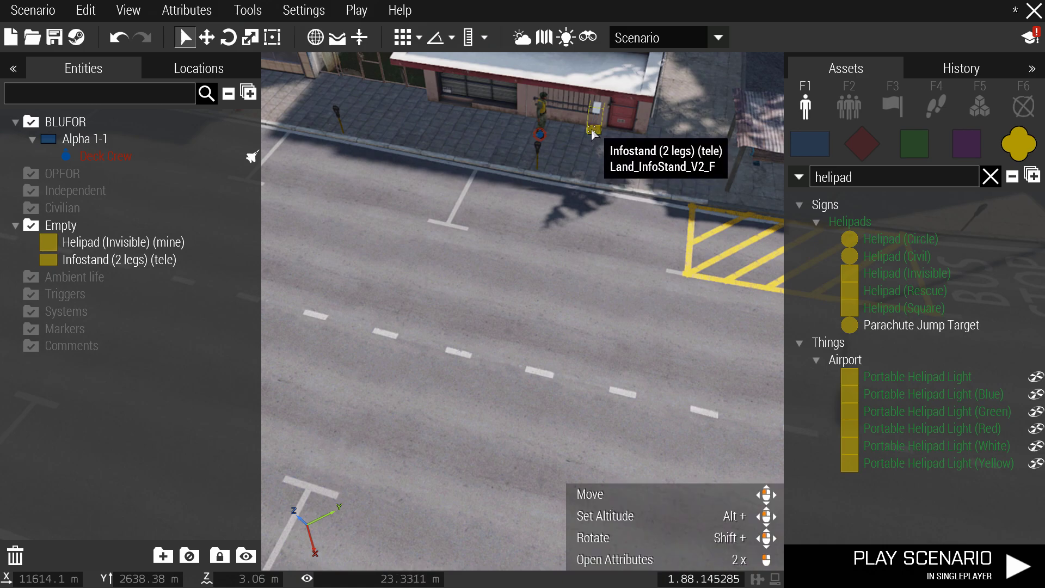
{"action": "left_click", "coordinate": [594, 130]}
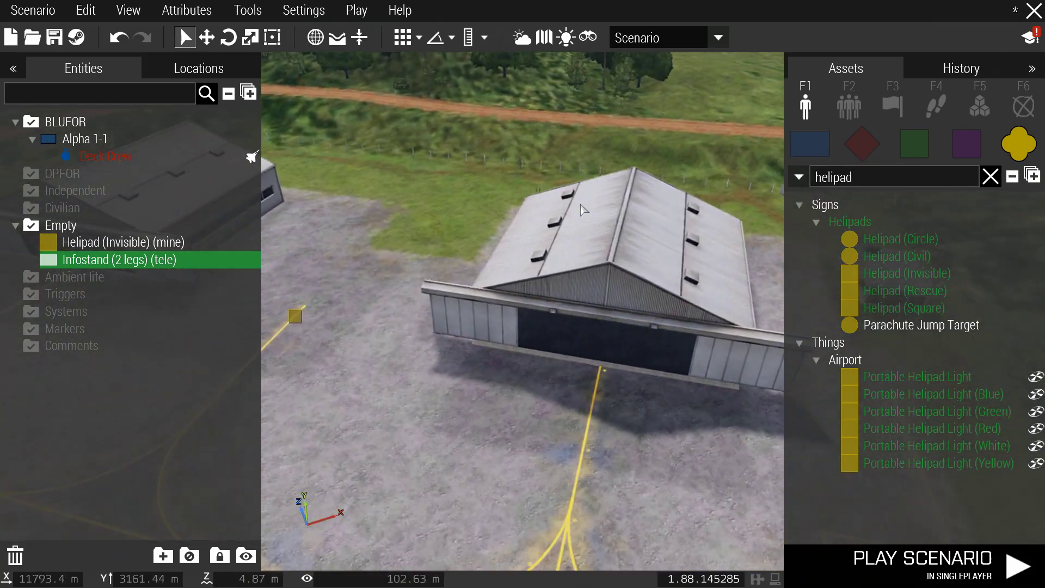
Paste the infostand at the end of the airport's yellow taxi line and rotate it to about 35° to face the helipad
{"action": "key", "text": "a"}
{"action": "scroll", "coordinate": [612, 266], "scroll_direction": "up", "scroll_amount": 4}
{"action": "right_click_drag", "start_coordinate": [581, 204], "coordinate": [620, 276]}
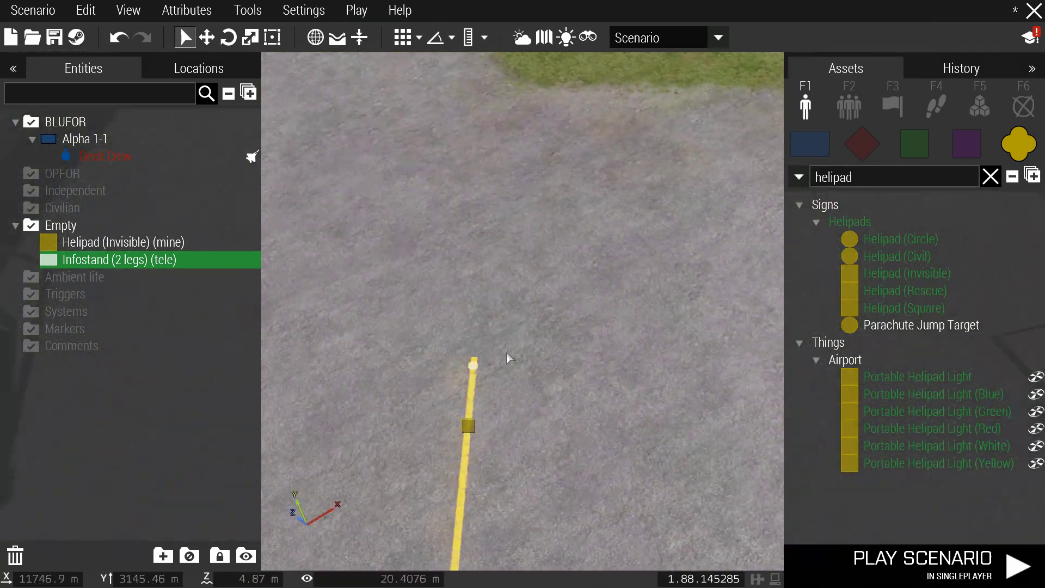
{"action": "key", "text": "ctrl+v"}
{"action": "left_click_drag", "start_coordinate": [473, 354], "coordinate": [477, 284], "text": "shift"}
Shift the pasted infostand slightly away from the helipad, to about X 11745.3, Y 3145.9
{"action": "scroll", "coordinate": [490, 297], "scroll_direction": "up", "scroll_amount": 6}
{"action": "key", "text": "a"}
{"action": "key", "text": "w"}
{"action": "key", "text": "d"}
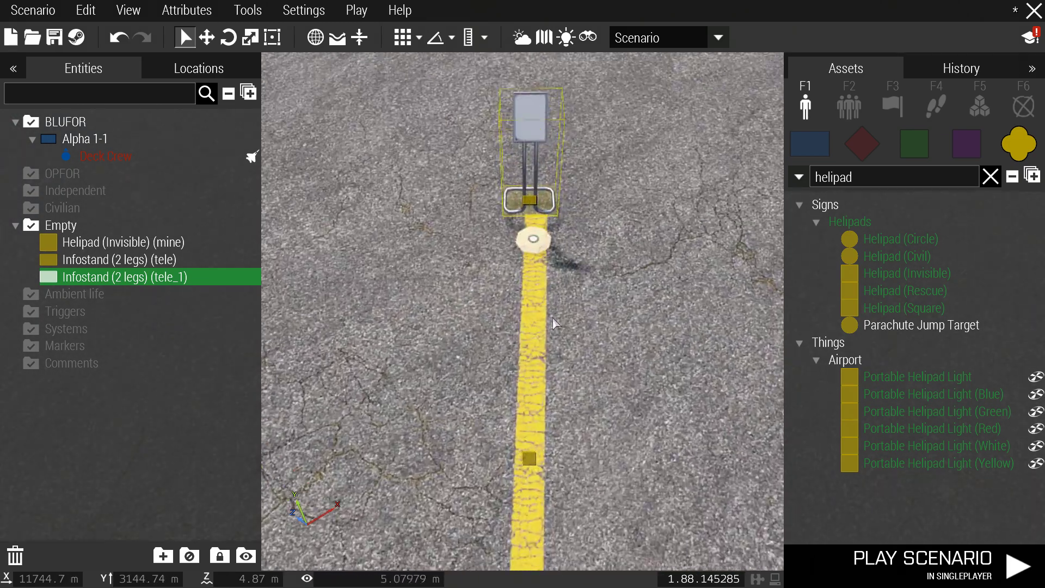
{"action": "left_click_drag", "start_coordinate": [533, 206], "coordinate": [539, 173]}
{"action": "left_click", "coordinate": [624, 229]}
{"action": "scroll", "coordinate": [622, 228], "scroll_direction": "down", "scroll_amount": 3}
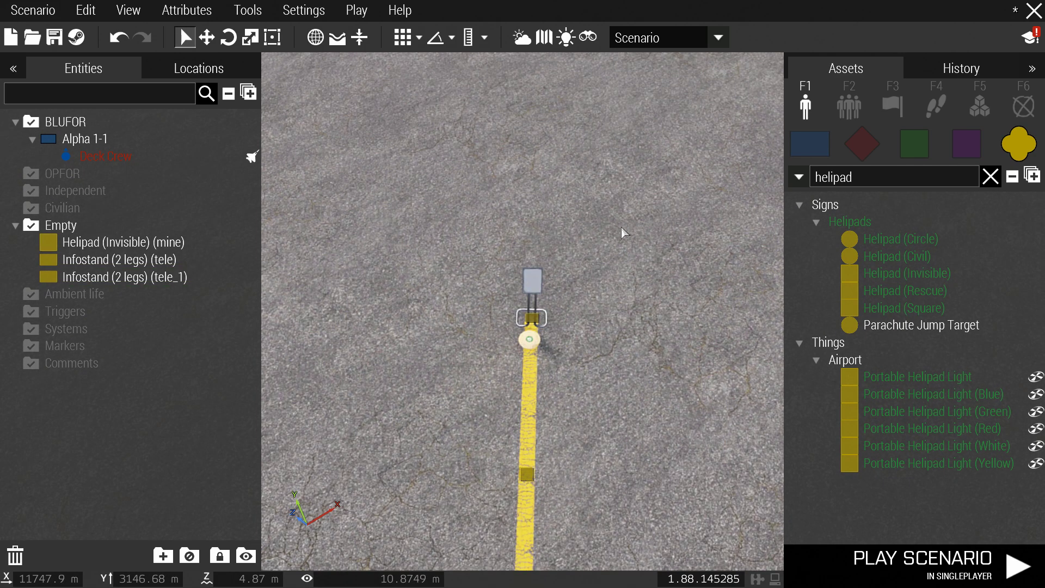
Change the action title in the airport infostand's Init code to "Teleport back to the Town"
{"action": "right_click_drag", "start_coordinate": [590, 250], "coordinate": [566, 416]}
{"action": "key", "text": "w"}
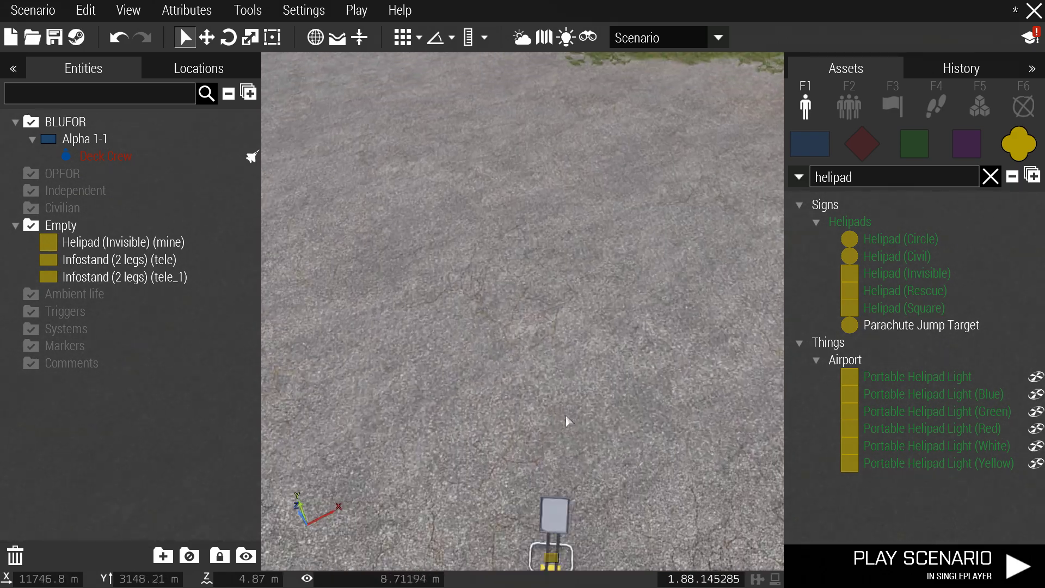
{"action": "key", "text": "s"}
{"action": "double_click", "coordinate": [546, 408]}
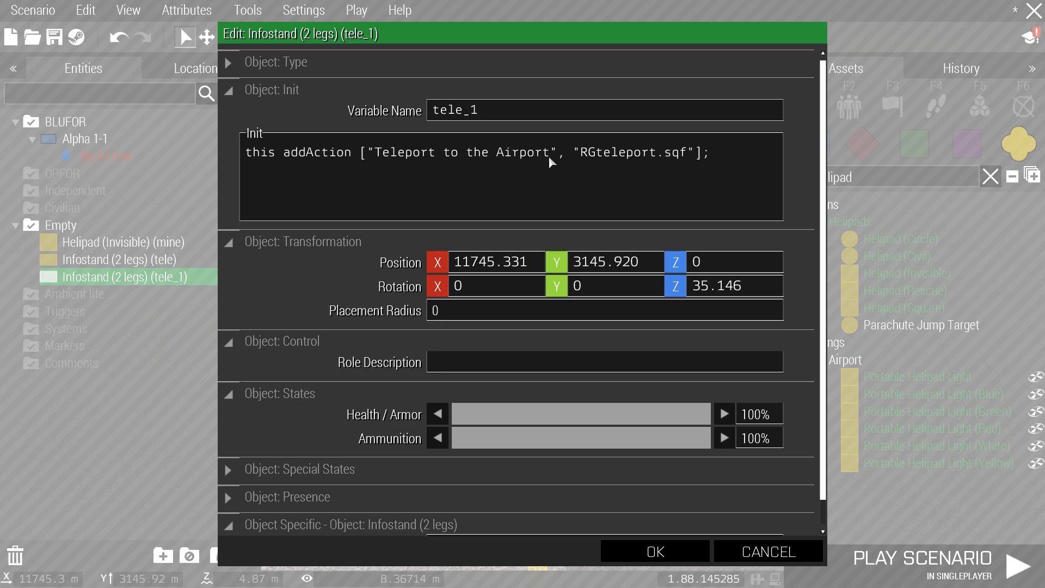
{"action": "left_click_drag", "start_coordinate": [549, 154], "coordinate": [445, 155]}
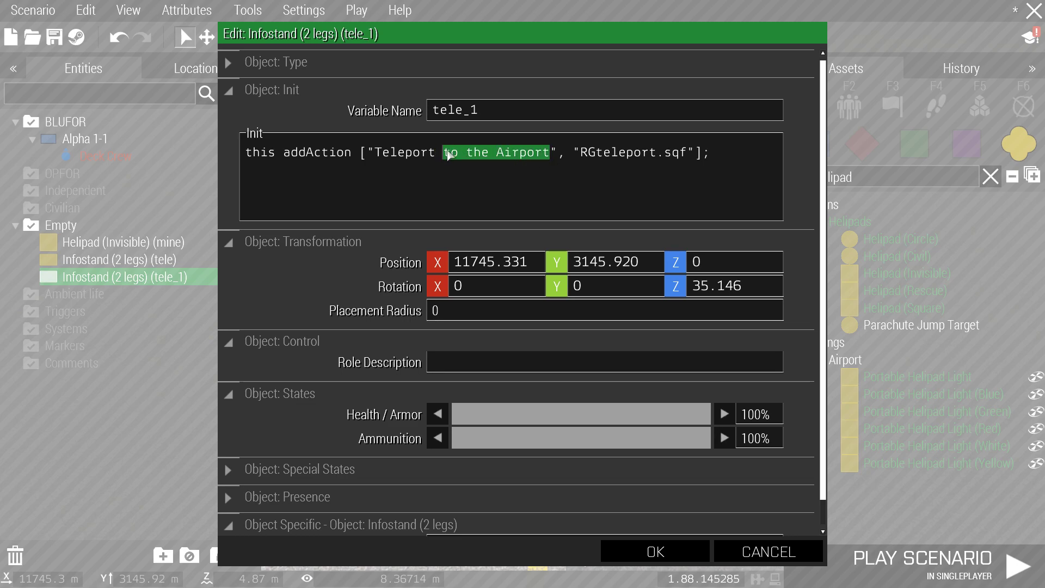
{"action": "type", "text": "back to the Tow"}
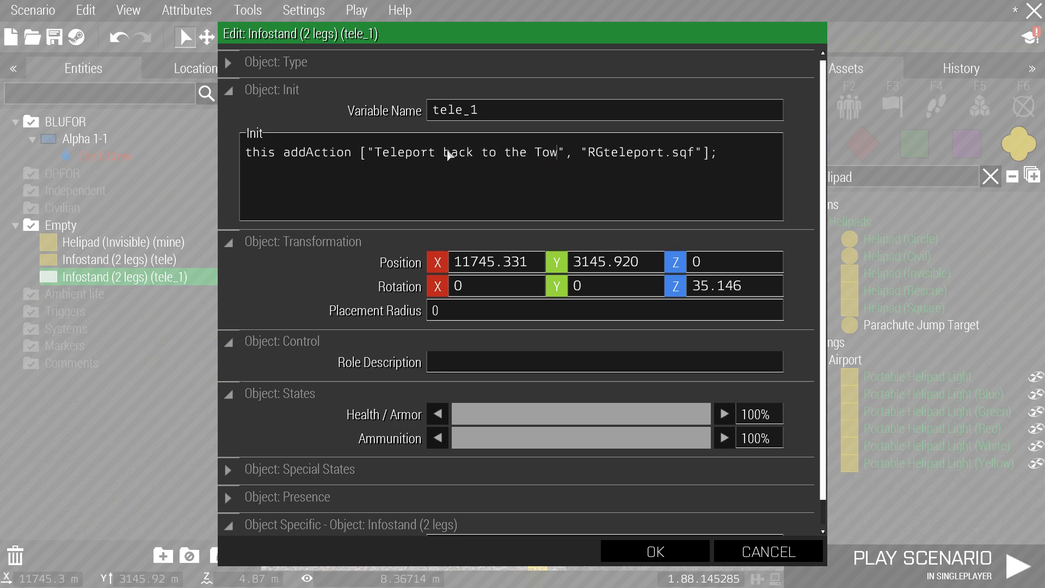
{"action": "type", "text": "n"}
{"action": "left_click", "coordinate": [636, 534]}
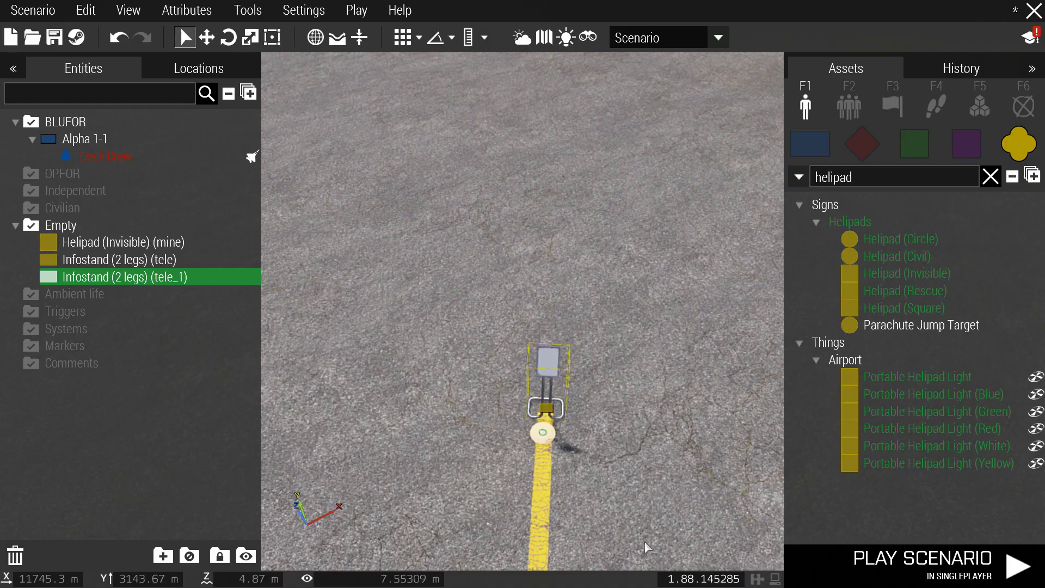
Rename the airport infostand's variable to tele1
{"action": "double_click", "coordinate": [544, 427]}
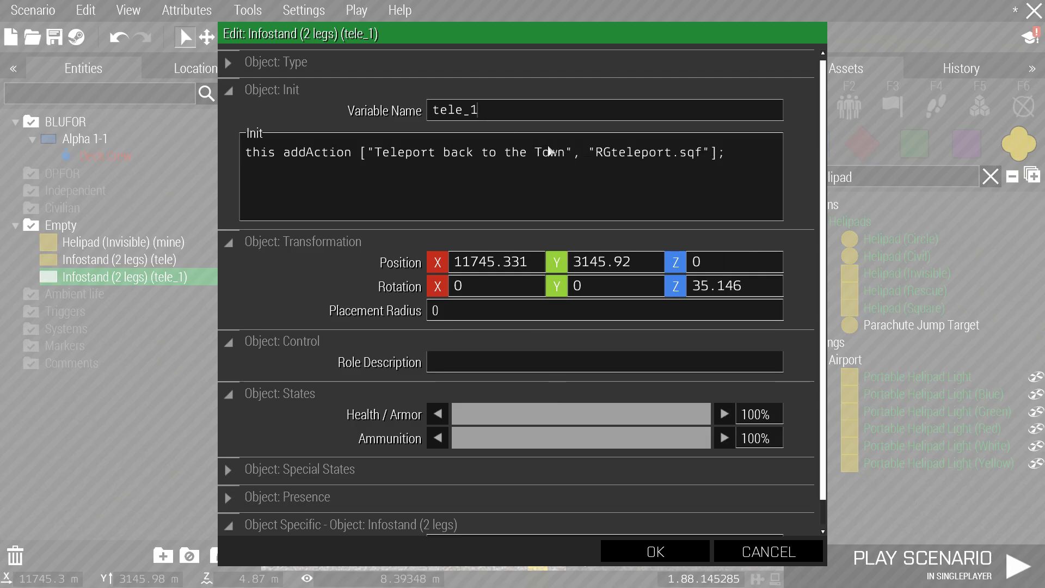
{"action": "type", "text": "1"}
{"action": "type", "text": "back"}
{"action": "left_click", "coordinate": [661, 551]}
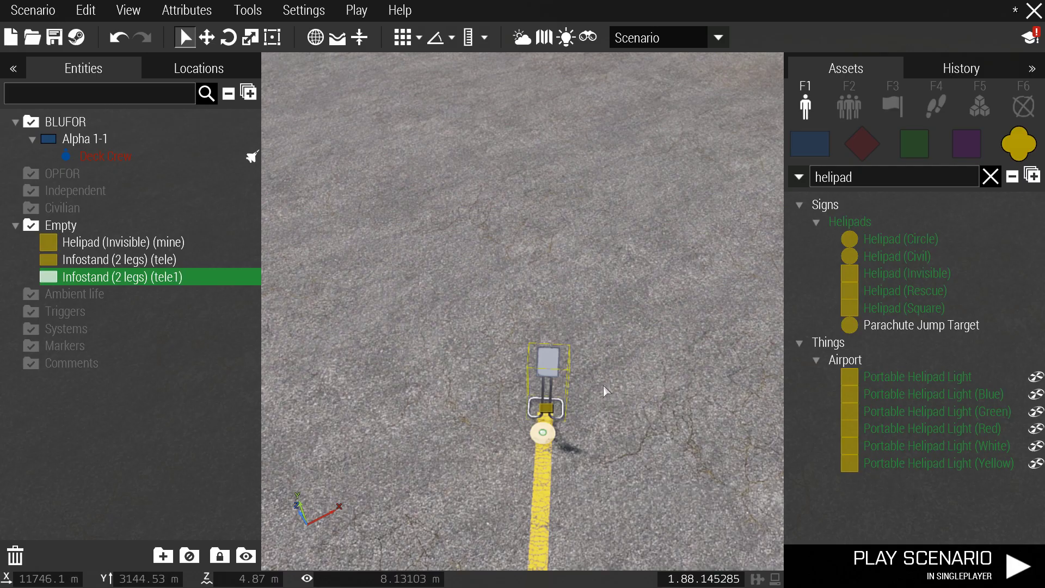
{"action": "right_click_drag", "start_coordinate": [589, 248], "coordinate": [564, 397]}
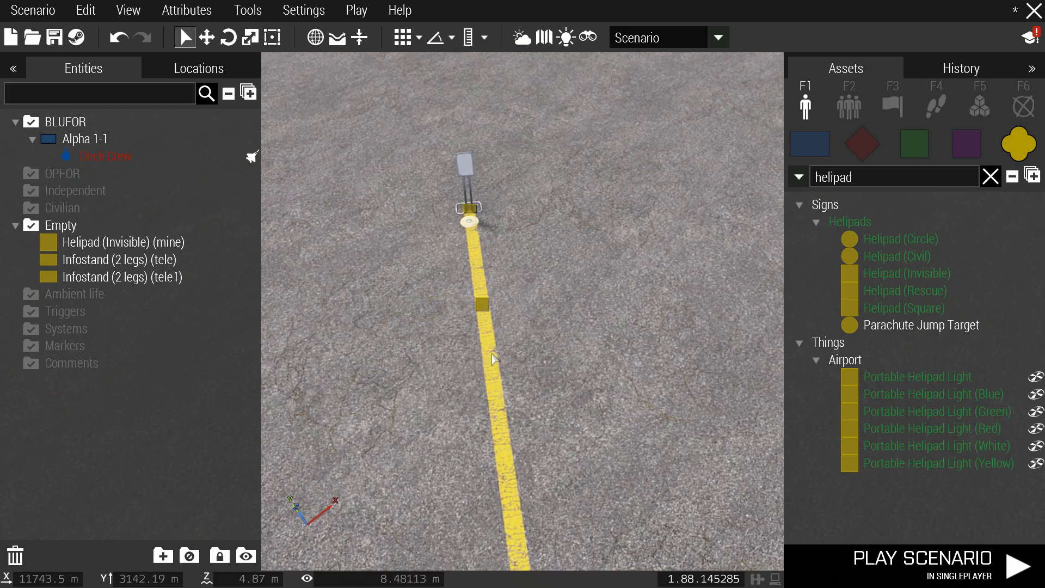
Place an invisible helipad on the town sidewalk beside the infostand, at about X 11616.3, Y 2641.1
{"action": "left_click", "coordinate": [483, 307]}
{"action": "right_click_drag", "start_coordinate": [484, 341], "coordinate": [887, 278]}
{"action": "key", "text": "w"}
{"action": "key", "text": "q"}
{"action": "key", "text": "w"}
{"action": "key", "text": "d"}
{"action": "right_click_drag", "start_coordinate": [544, 266], "coordinate": [638, 295]}
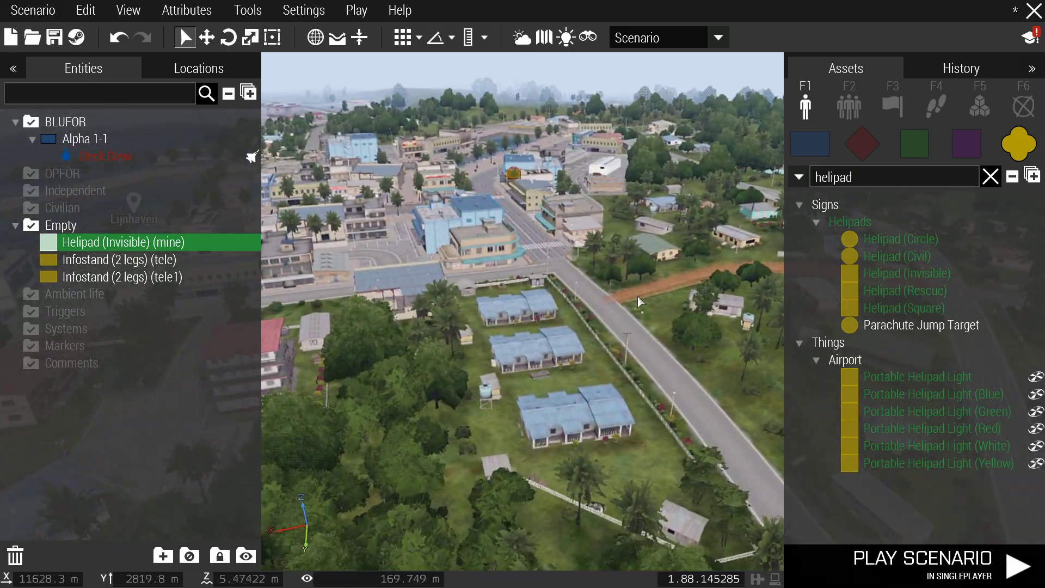
{"action": "key", "text": "a"}
{"action": "left_click", "coordinate": [929, 279]}
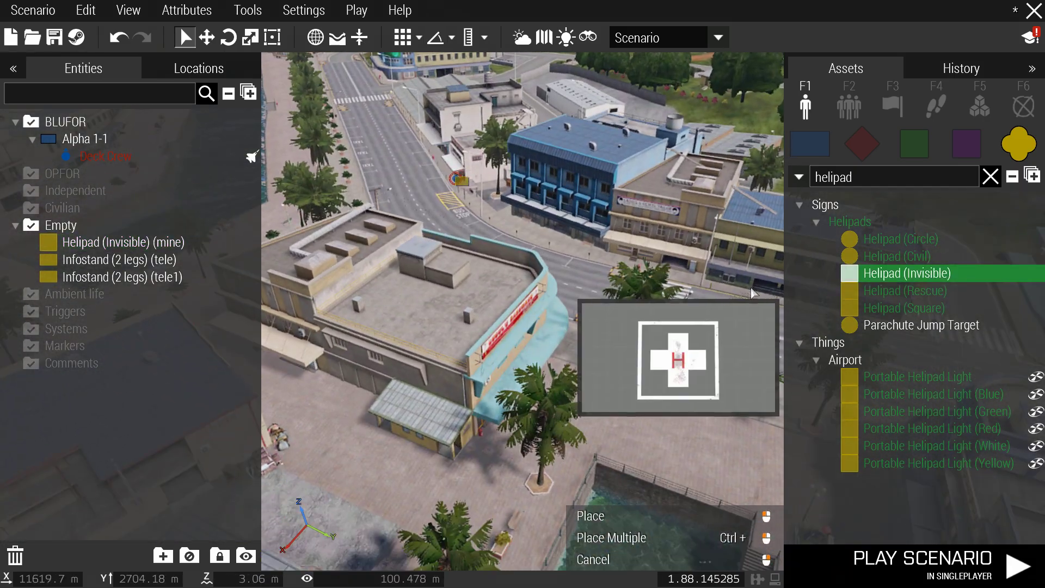
{"action": "key", "text": "w"}
{"action": "key", "text": "a"}
{"action": "right_click_drag", "start_coordinate": [611, 220], "coordinate": [801, 250]}
{"action": "key", "text": "z"}
{"action": "key", "text": "w"}
{"action": "key", "text": "z"}
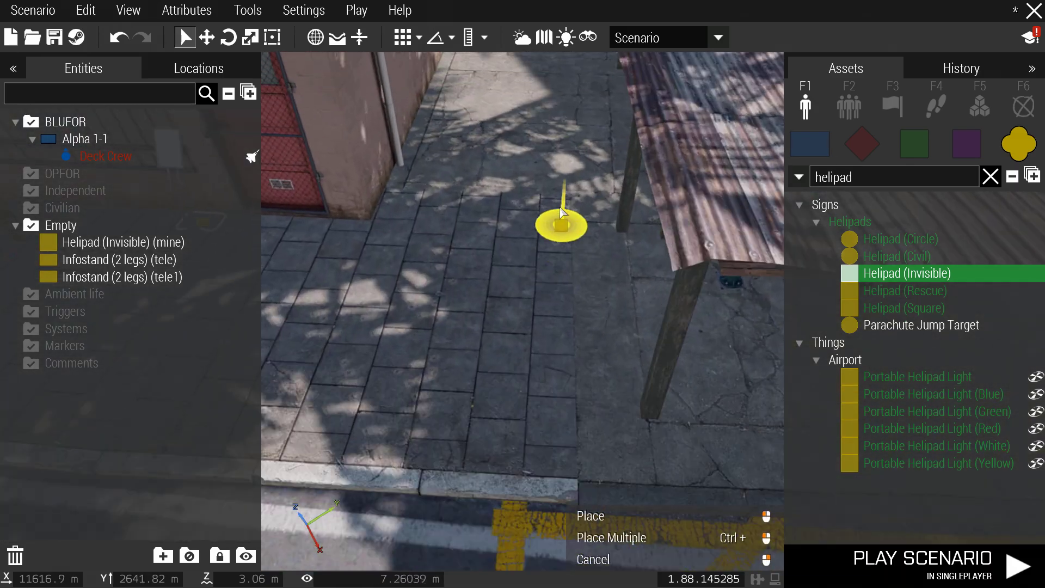
{"action": "key", "text": "a"}
{"action": "key", "text": "s"}
{"action": "key", "text": "d"}
{"action": "right_click_drag", "start_coordinate": [610, 231], "coordinate": [553, 205]}
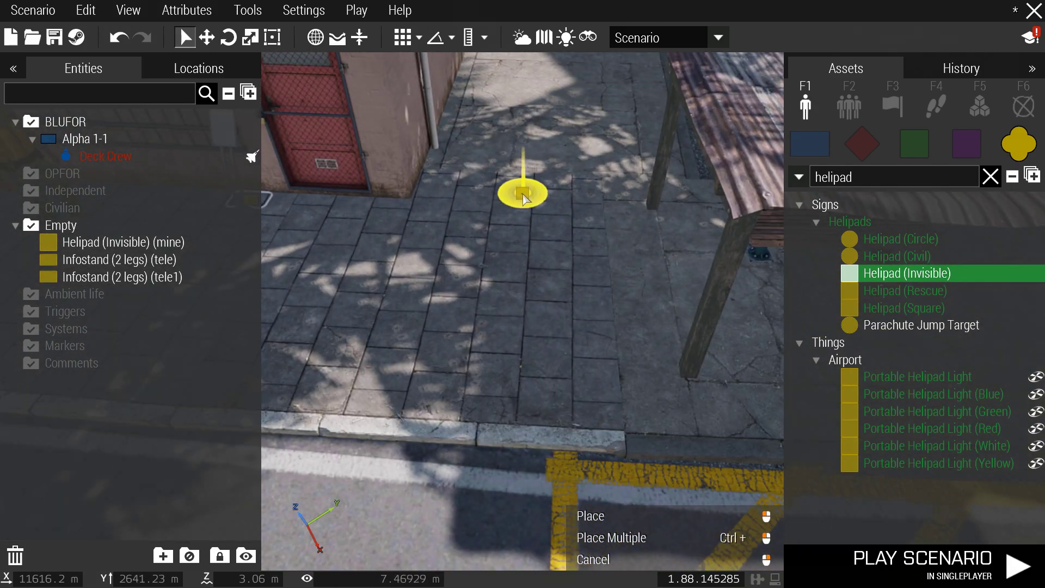
{"action": "left_click", "coordinate": [523, 194]}
Set the variable name of the new town helipad to mineback
{"action": "double_click", "coordinate": [523, 194]}
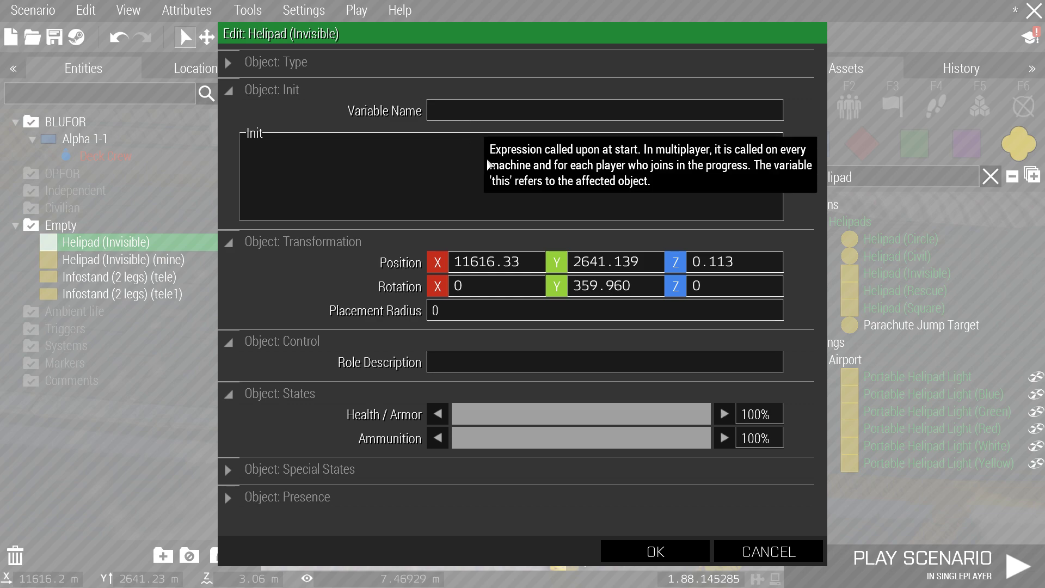
{"action": "type", "text": "mineback"}
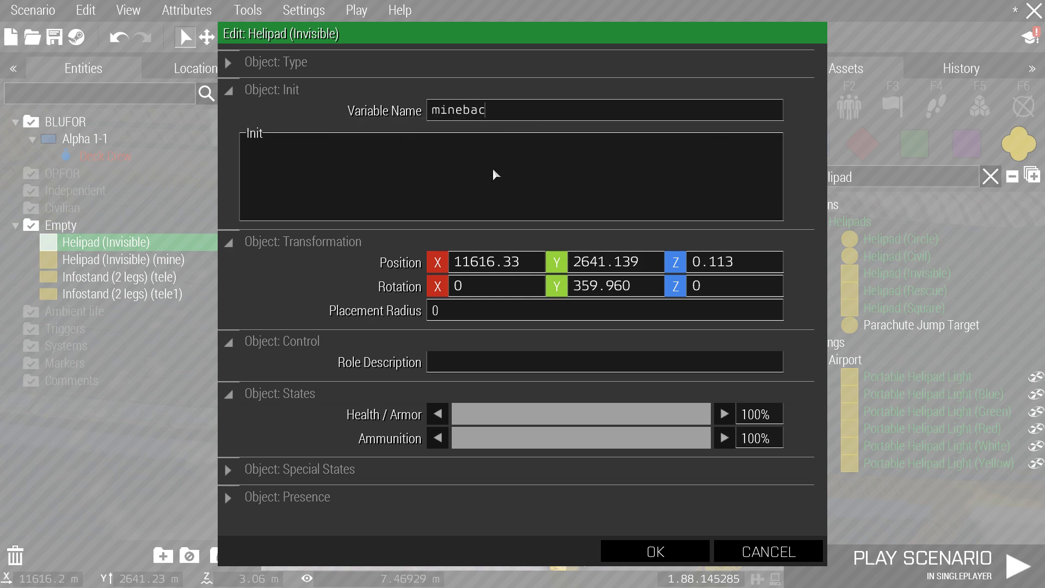
{"action": "left_click", "coordinate": [684, 559]}
{"action": "left_click", "coordinate": [466, 397]}
{"action": "right_click_drag", "start_coordinate": [466, 398], "coordinate": [402, 335]}
{"action": "scroll", "coordinate": [424, 340], "scroll_direction": "down", "scroll_amount": 3}
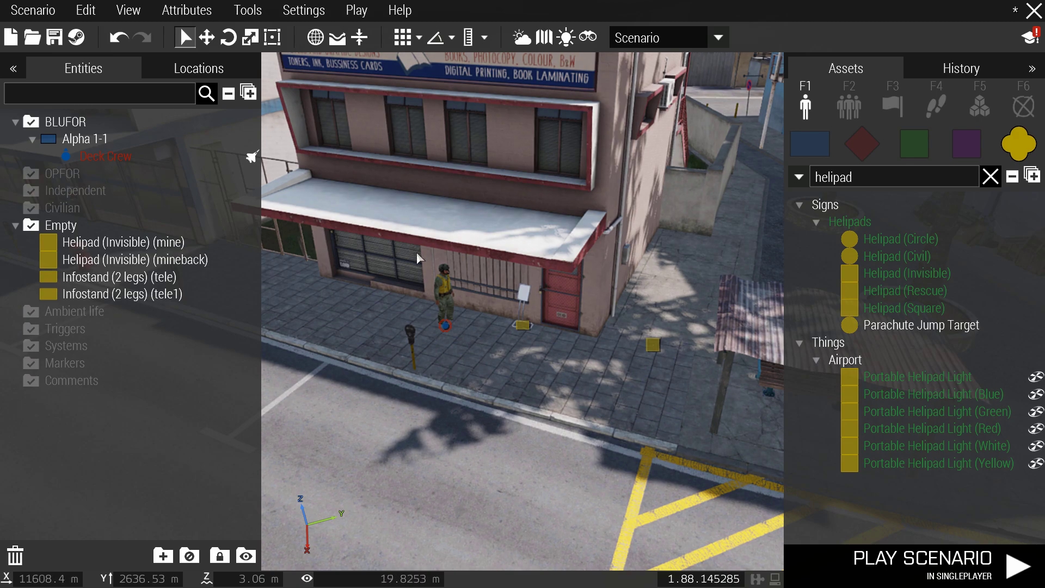
{"action": "right_click_drag", "start_coordinate": [422, 257], "coordinate": [526, 304]}
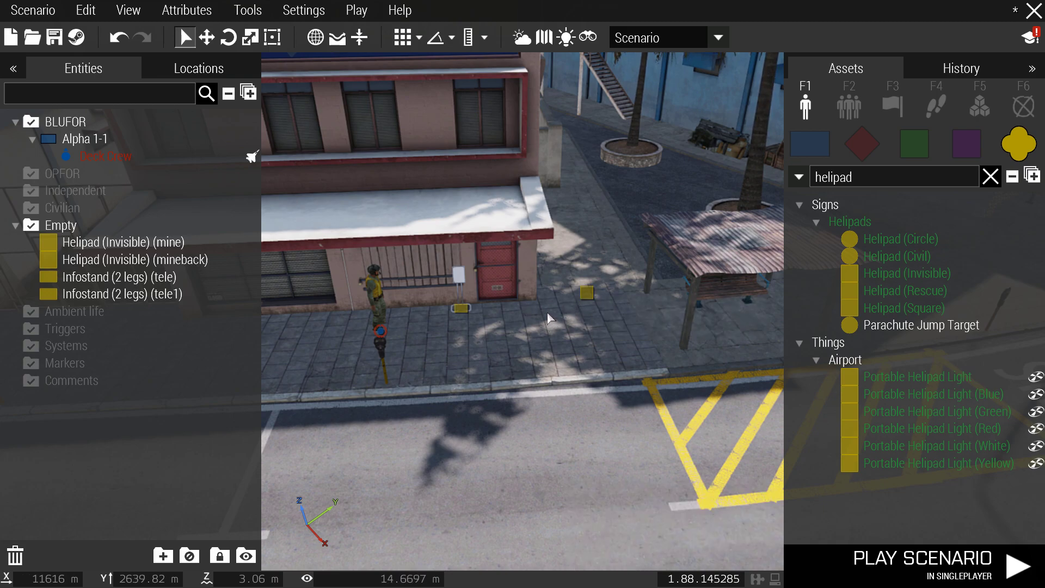
{"action": "right_click_drag", "start_coordinate": [549, 319], "coordinate": [511, 342]}
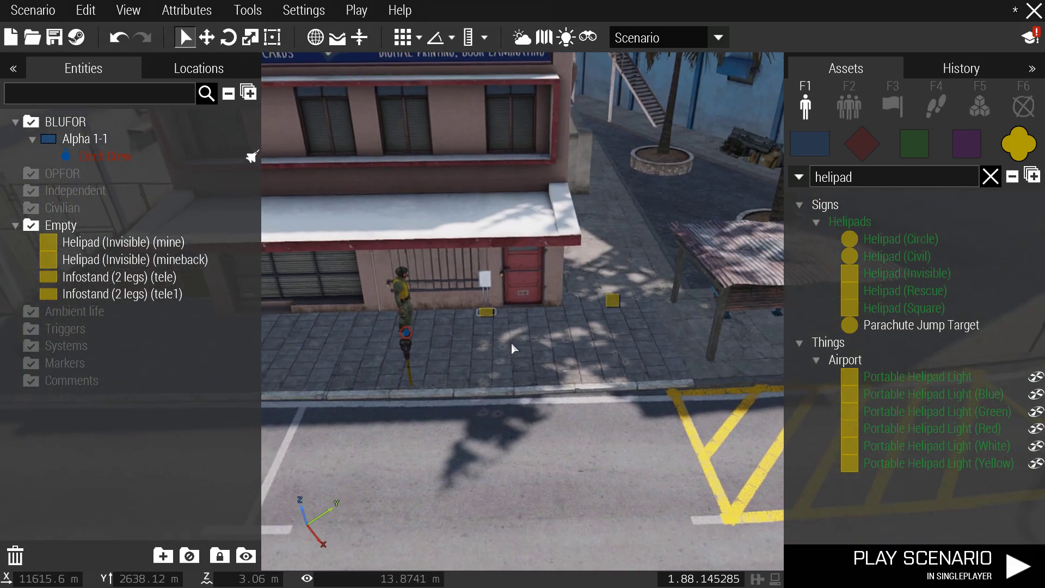
Save the scenario in the Missions folder under the file name teleporttutorial
{"action": "left_click", "coordinate": [37, 12]}
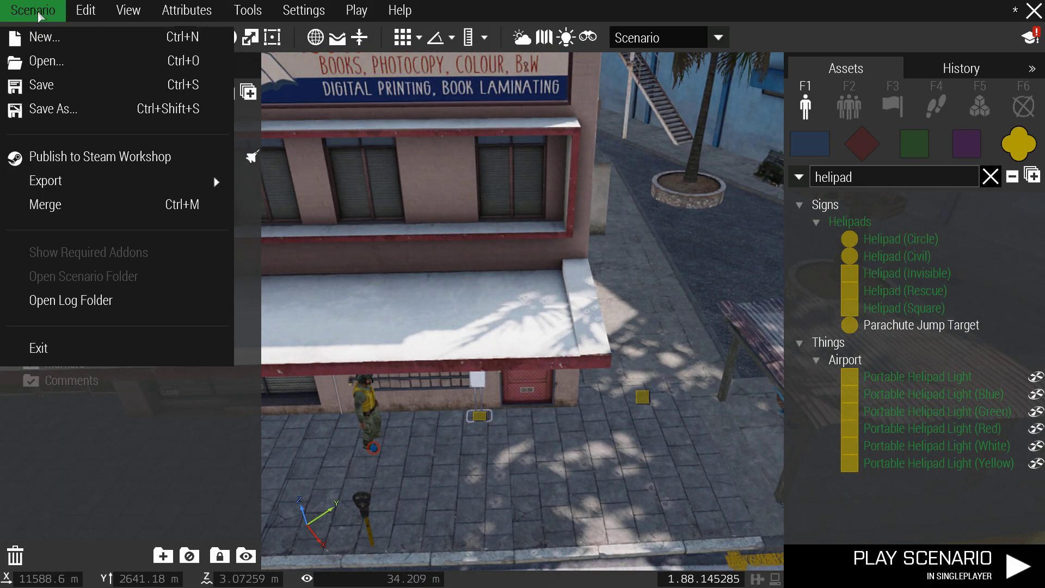
{"action": "left_click", "coordinate": [89, 107]}
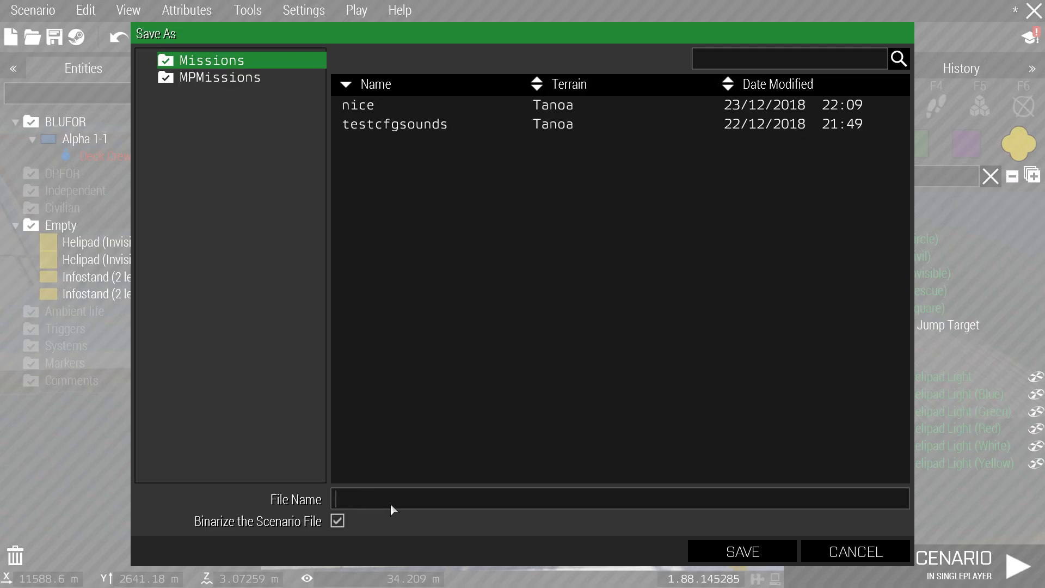
{"action": "type", "text": "teleporttutorial"}
{"action": "left_click", "coordinate": [716, 558]}
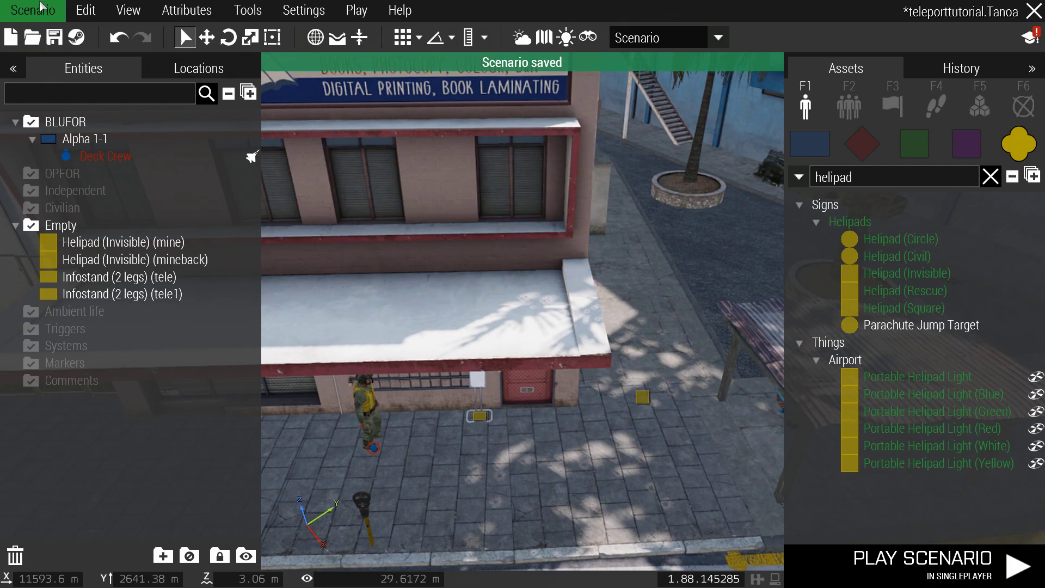
Open the saved scenario's folder in File Explorer and shift its window to the middle of the display
{"action": "left_click", "coordinate": [44, 17]}
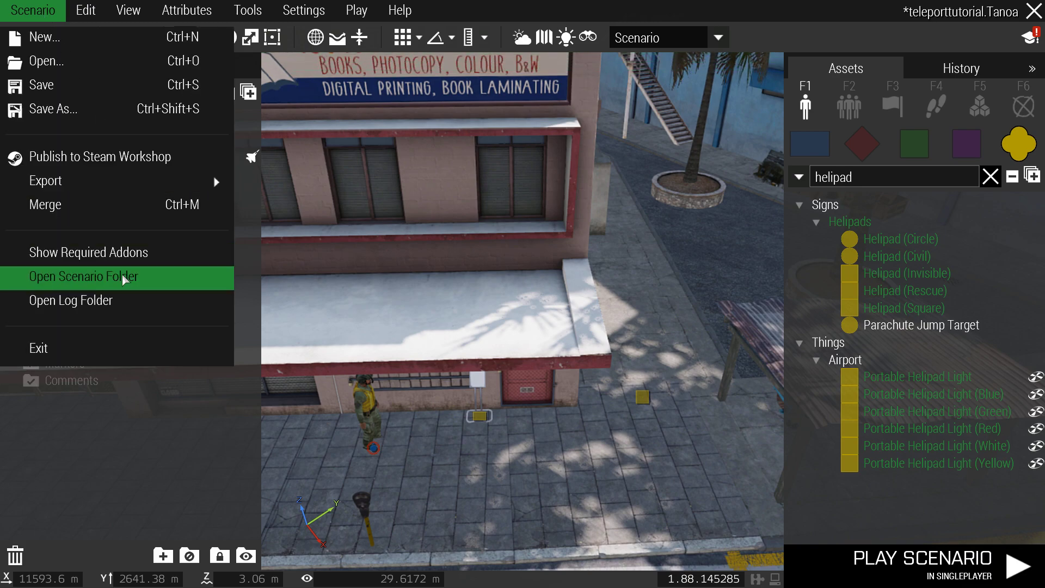
{"action": "left_click", "coordinate": [434, 294]}
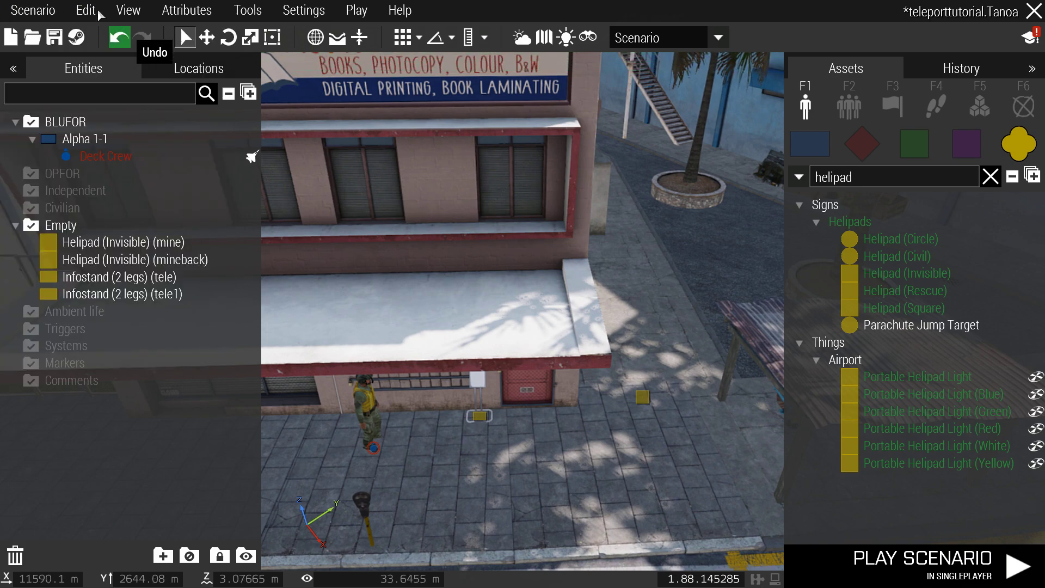
{"action": "left_click", "coordinate": [38, 10]}
{"action": "left_click", "coordinate": [117, 276]}
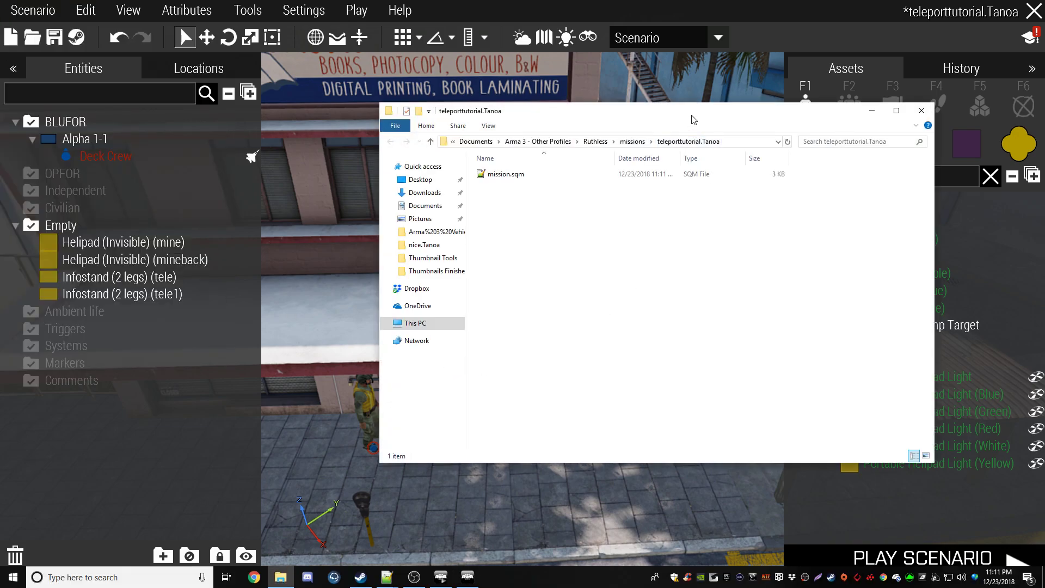
{"action": "left_click_drag", "start_coordinate": [693, 119], "coordinate": [533, 114]}
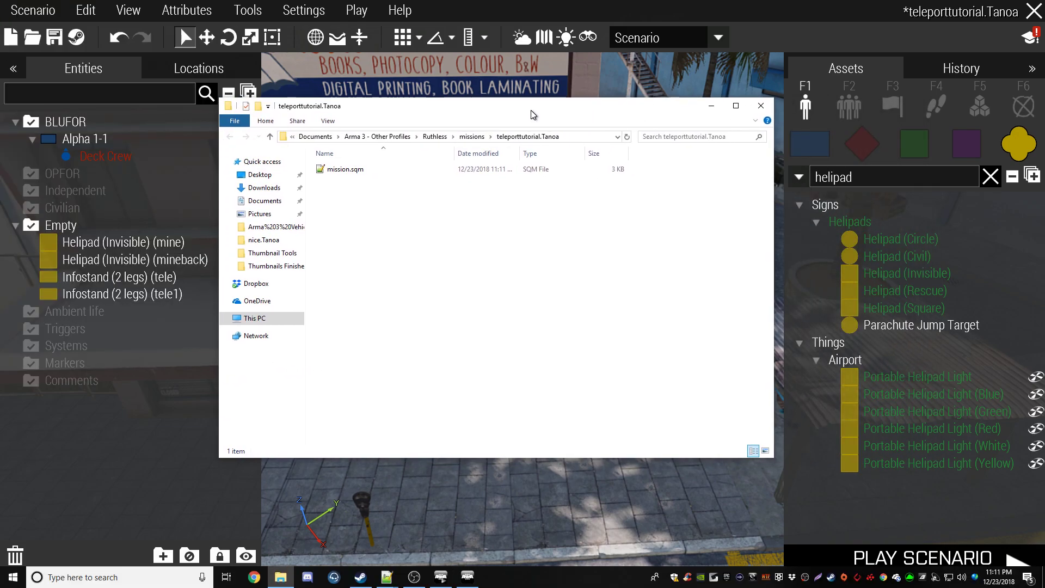
Create a new text document in the scenario folder and name it RGteleport.sqf, replacing the .txt extension
{"action": "right_click", "coordinate": [442, 271]}
{"action": "left_click", "coordinate": [368, 283]}
{"action": "right_click", "coordinate": [528, 269]}
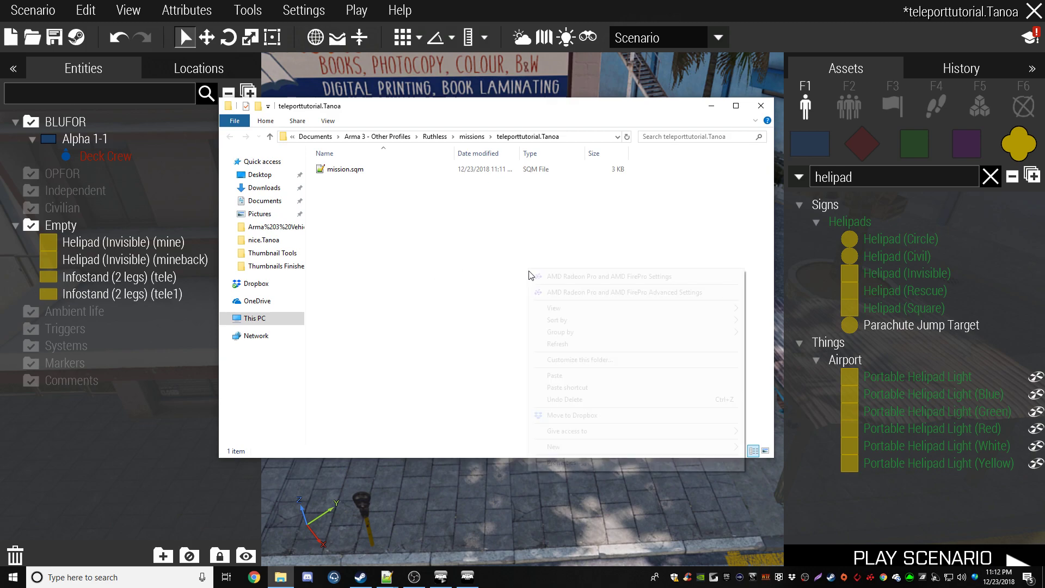
{"action": "mouse_move", "coordinate": [613, 446]}
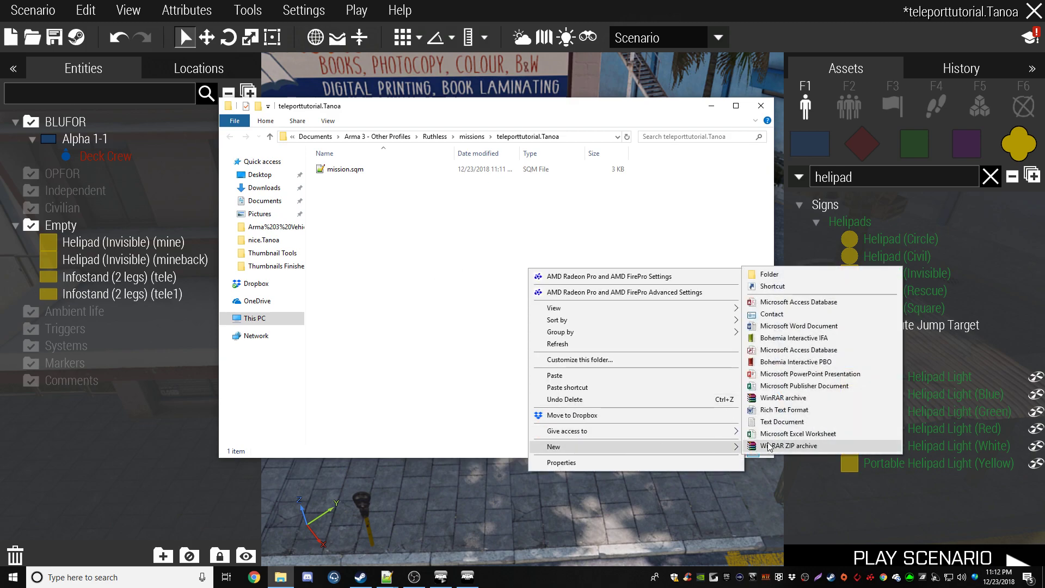
{"action": "left_click", "coordinate": [796, 422]}
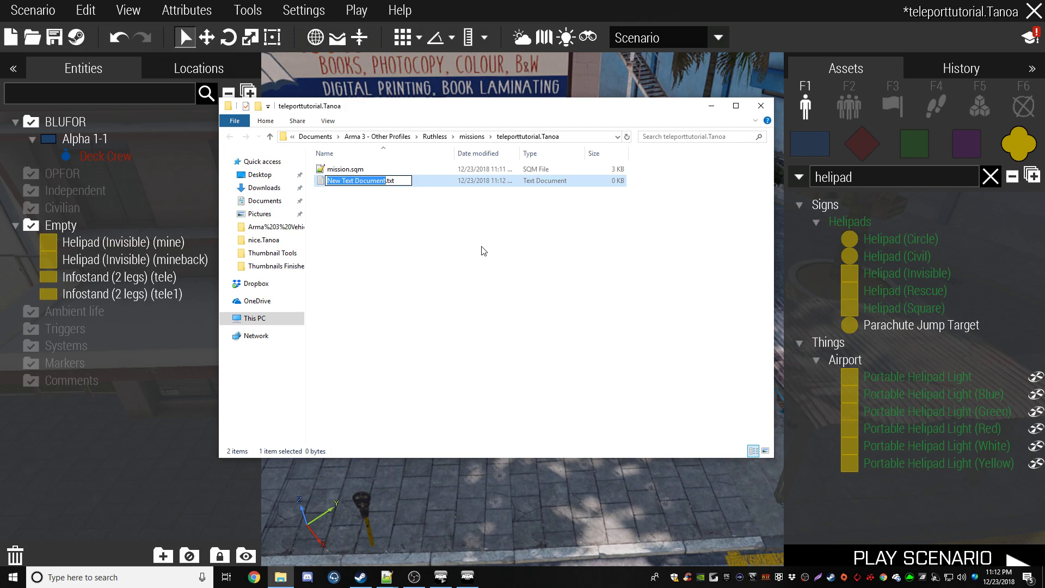
{"action": "type", "text": "RGteleport.sqf"}
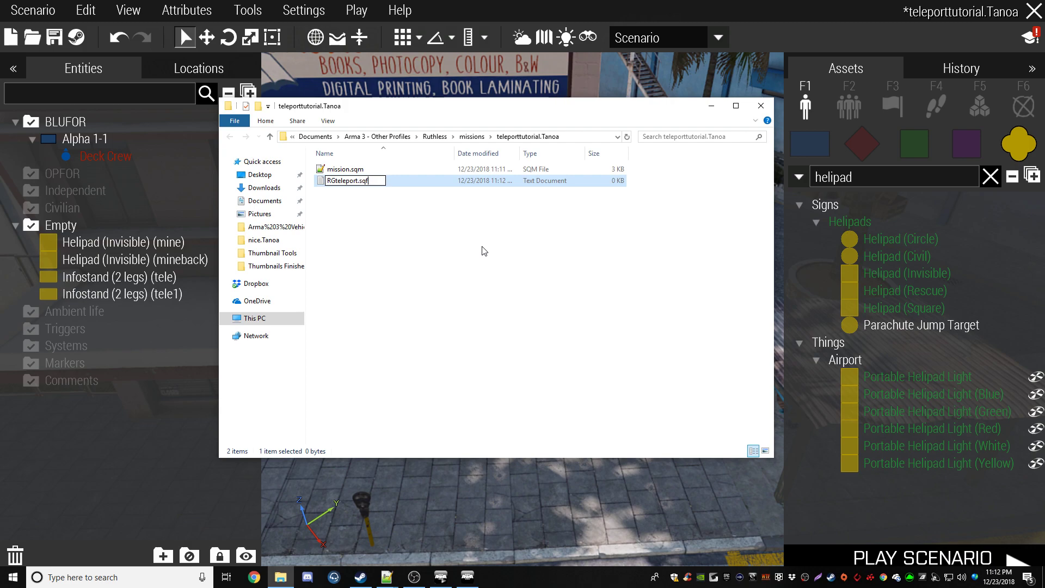
{"action": "key", "text": "Return"}
{"action": "left_click", "coordinate": [570, 294]}
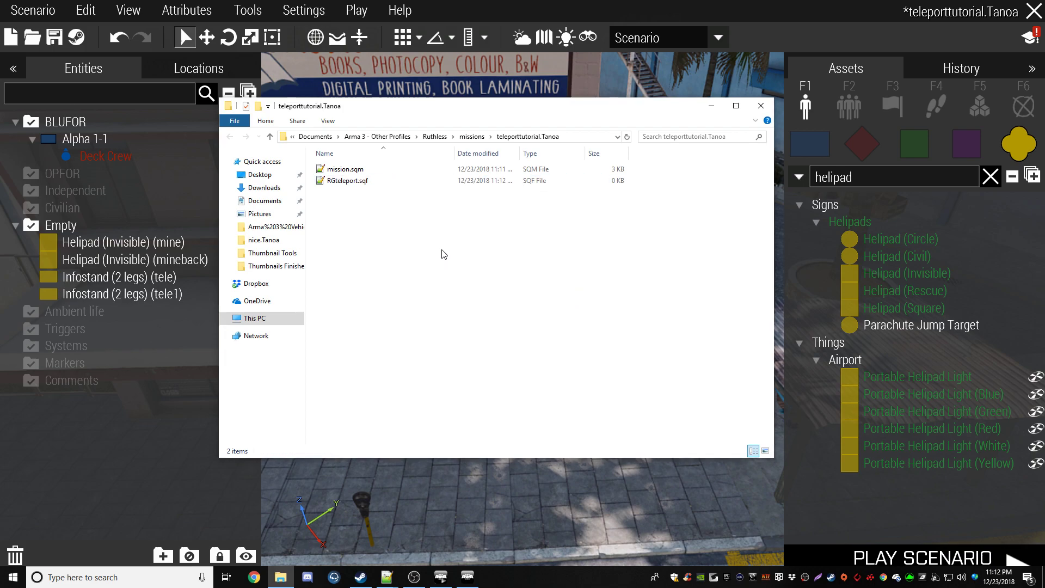
Check the scenario folder's view options for whether file name extensions are shown
{"action": "left_click", "coordinate": [383, 185]}
{"action": "left_click", "coordinate": [384, 220]}
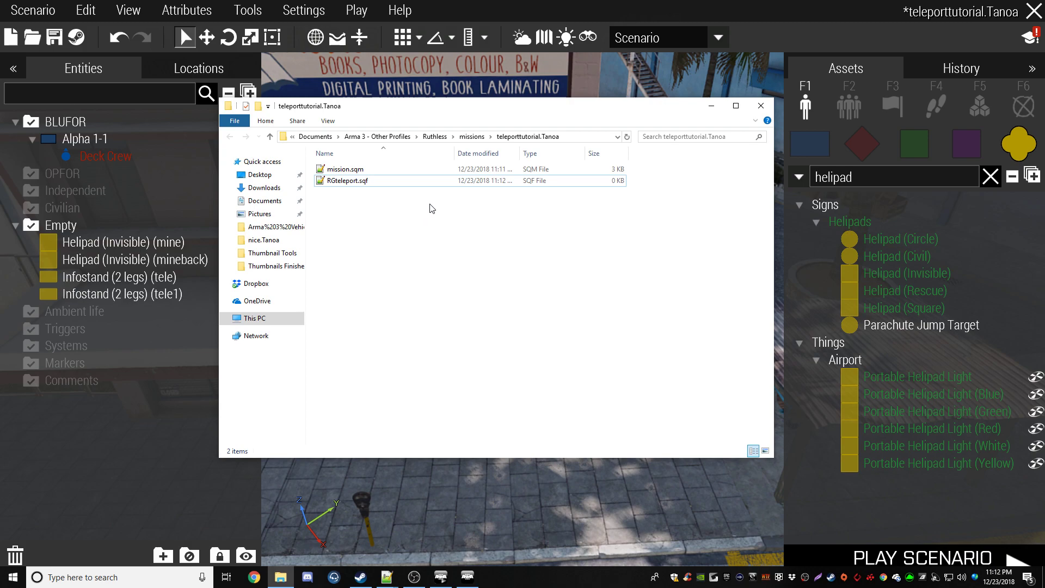
{"action": "left_click", "coordinate": [331, 122]}
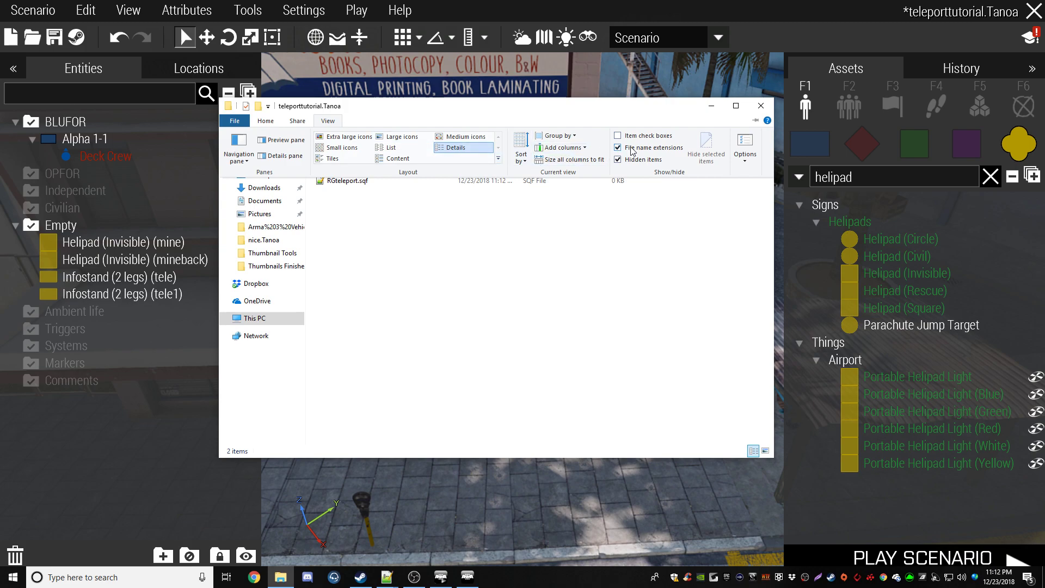
{"action": "left_click", "coordinate": [336, 124]}
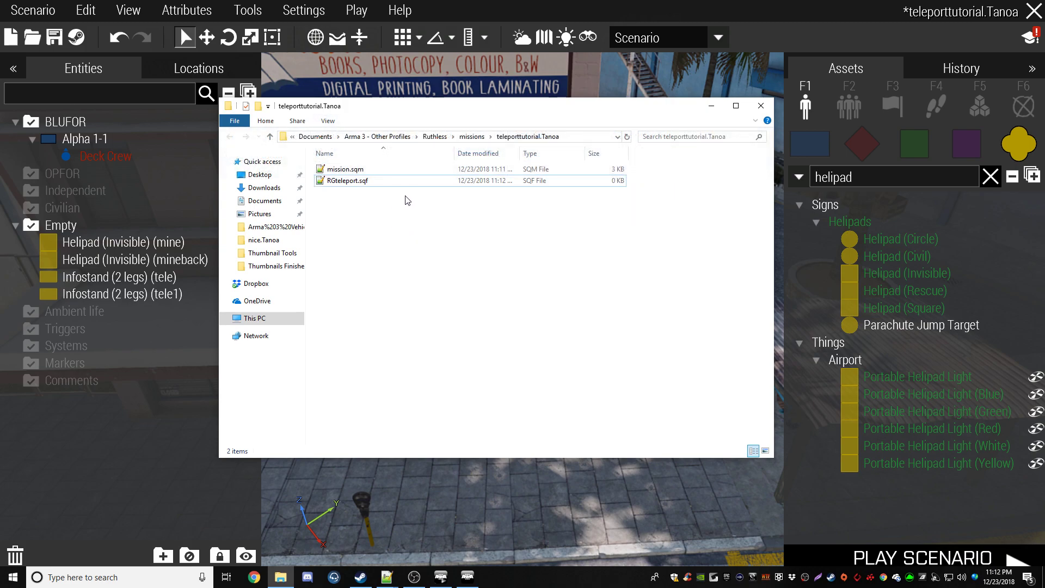
Open RGteleport.sqf in Notepad++ and write the lines "_tele =_this select 0;" and "_caller = _this select 1;"
{"action": "double_click", "coordinate": [359, 181]}
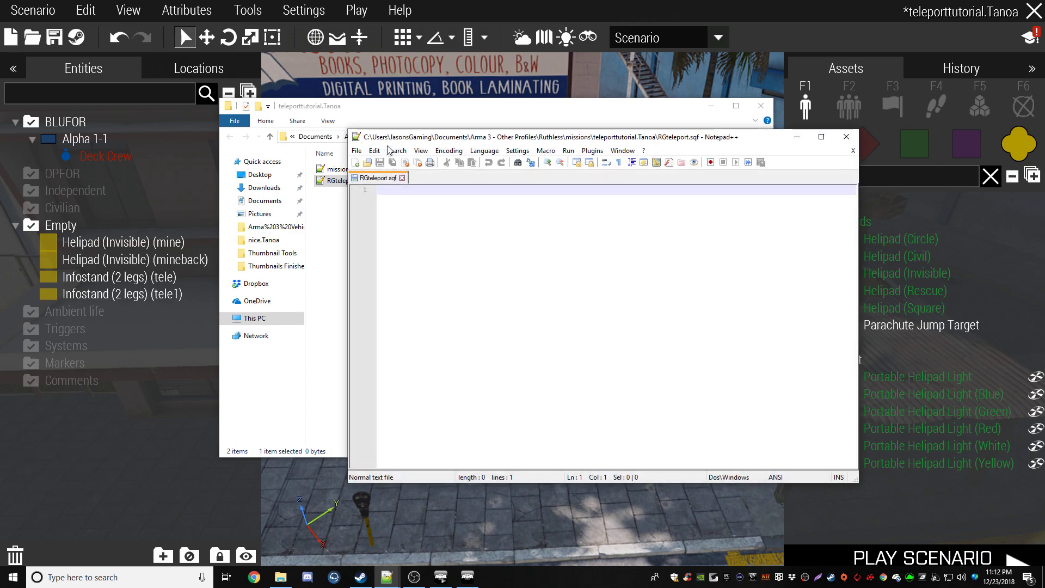
{"action": "left_click_drag", "start_coordinate": [311, 118], "coordinate": [309, 117]}
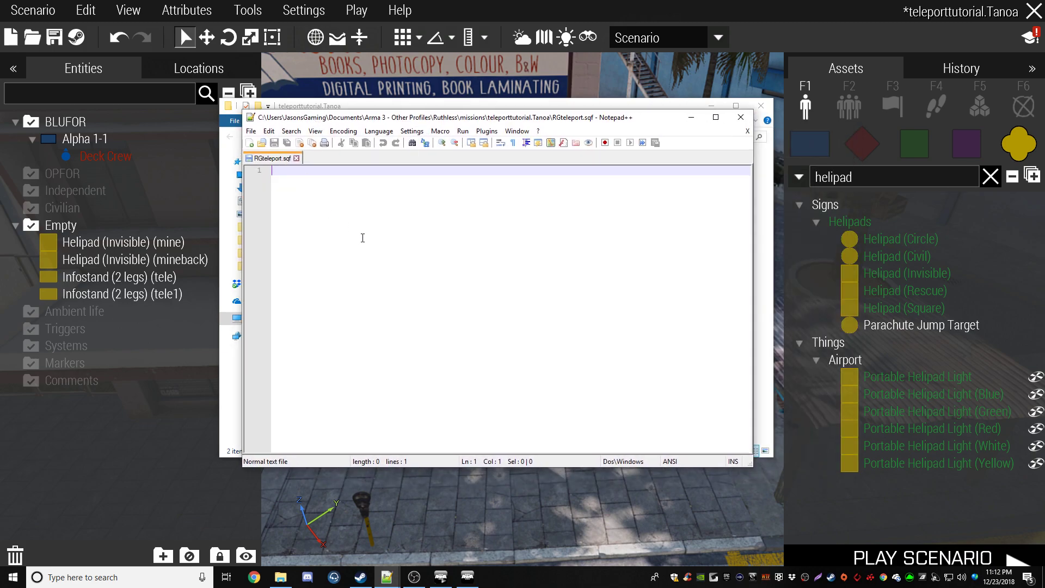
{"action": "type", "text": "_tele ="}
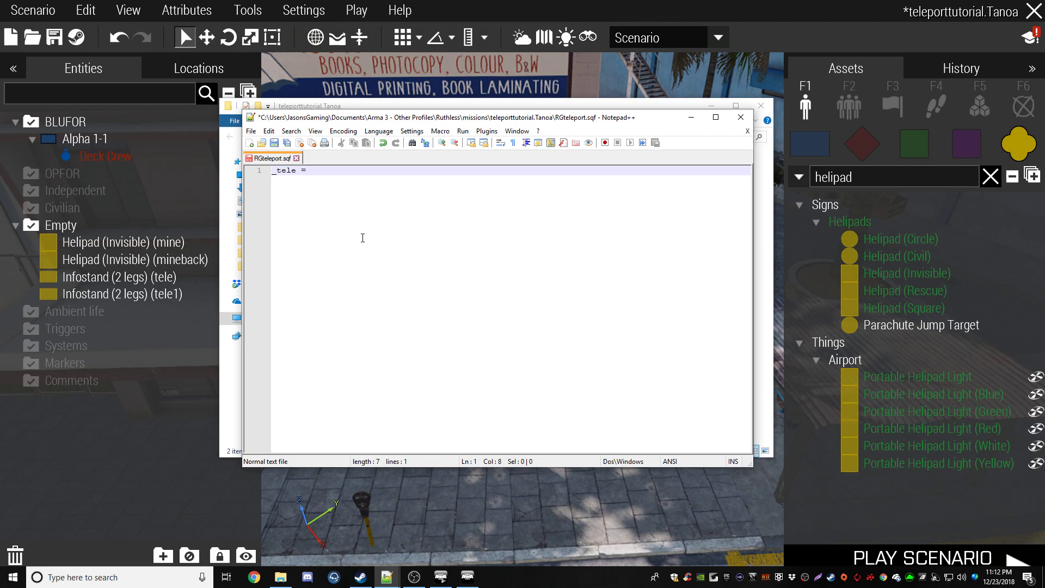
{"action": "type", "text": "_"}
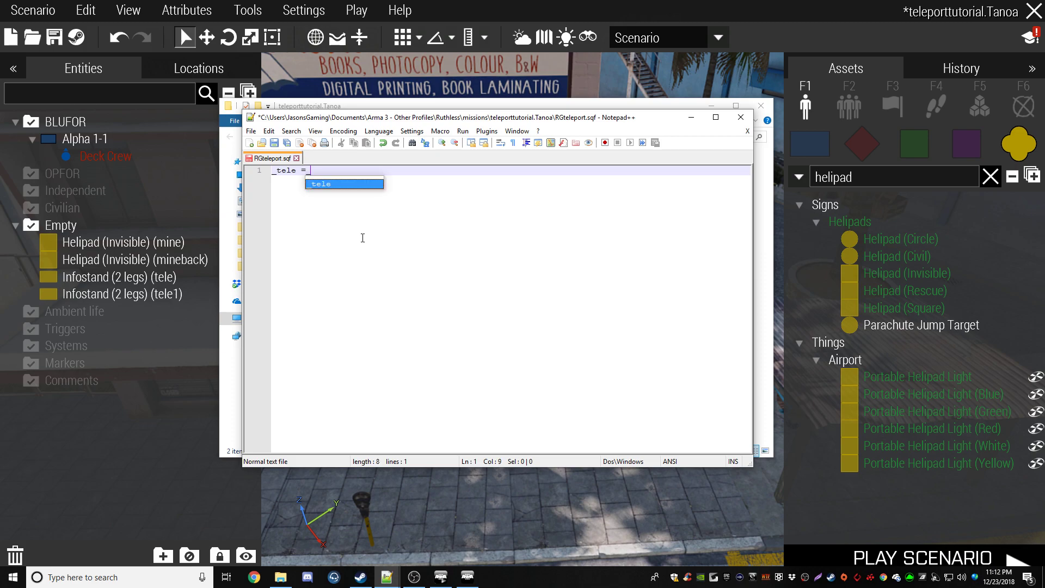
{"action": "type", "text": "this select 0;"}
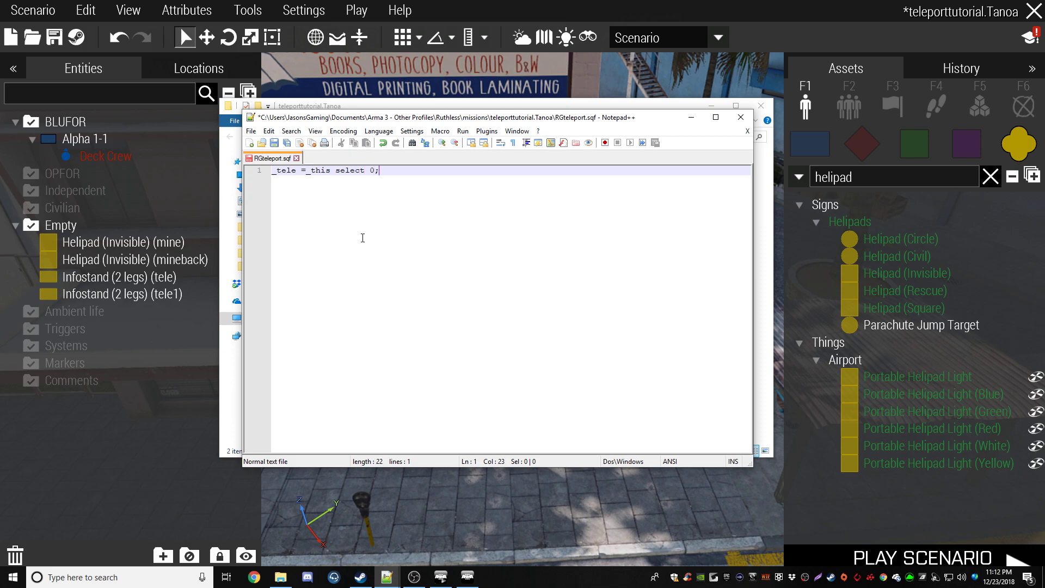
{"action": "key", "text": "Return"}
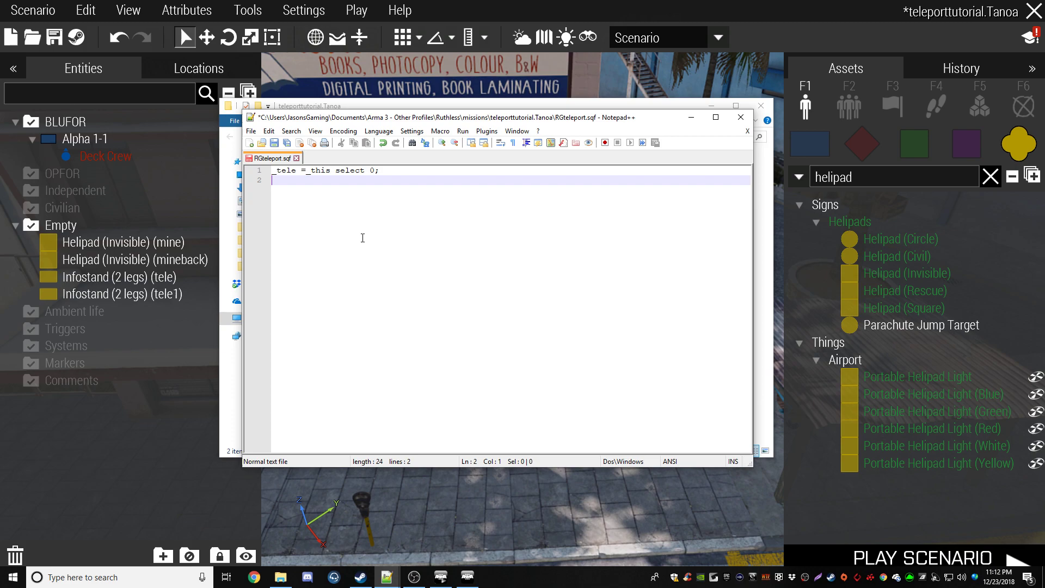
{"action": "type", "text": "_caller = _this select 1;"}
{"action": "key", "text": "Return"}
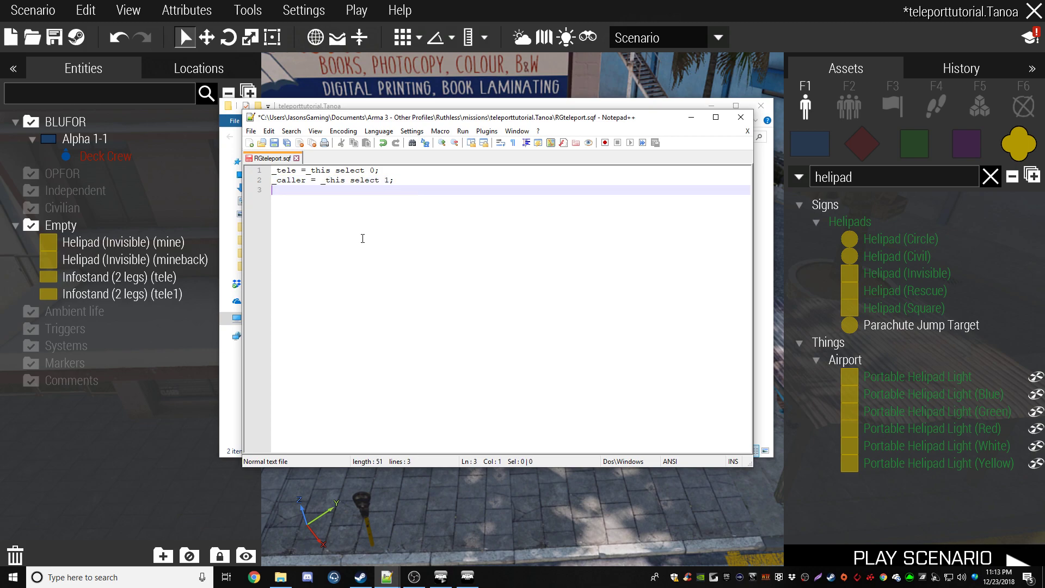
Add the line "_caller setPos (getPos (mine));" below a blank line in RGteleport.sqf
{"action": "key", "text": "Return"}
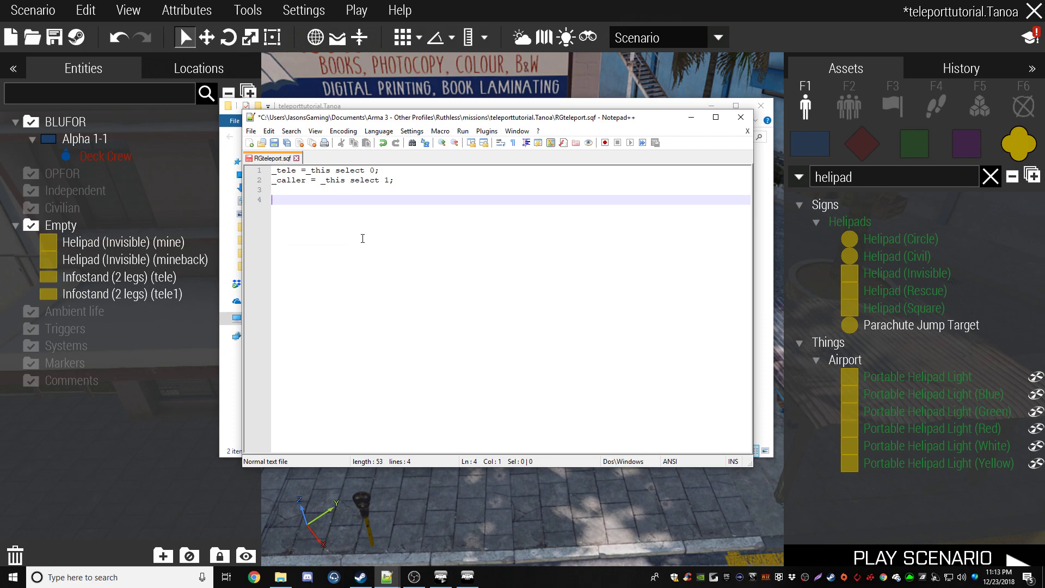
{"action": "type", "text": "_caller"}
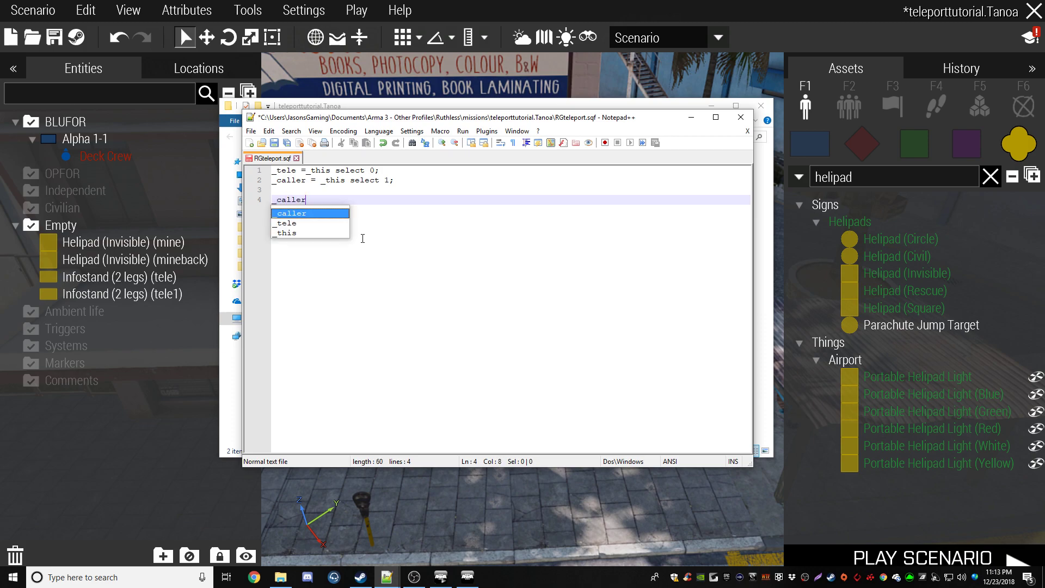
{"action": "type", "text": " setPos ("}
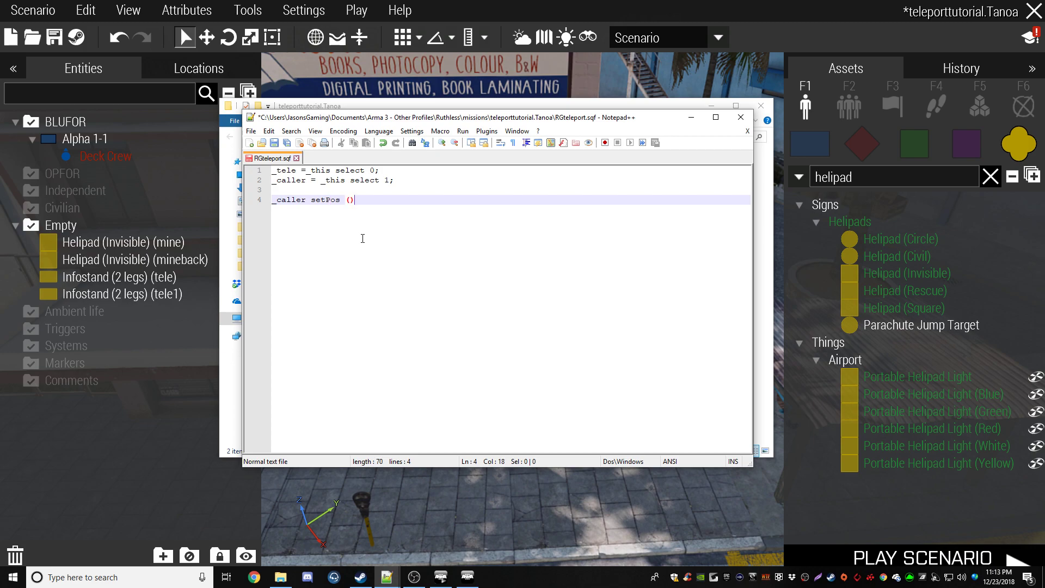
{"action": "key", "text": "BackSpace"}
{"action": "type", "text": "getPos"}
{"action": "type", "text": " ()"}
{"action": "type", "text": "="}
{"action": "key", "text": "BackSpace"}
{"action": "key", "text": "BackSpace"}
{"action": "type", "text": "mine));"}
{"action": "left_click", "coordinate": [387, 170]}
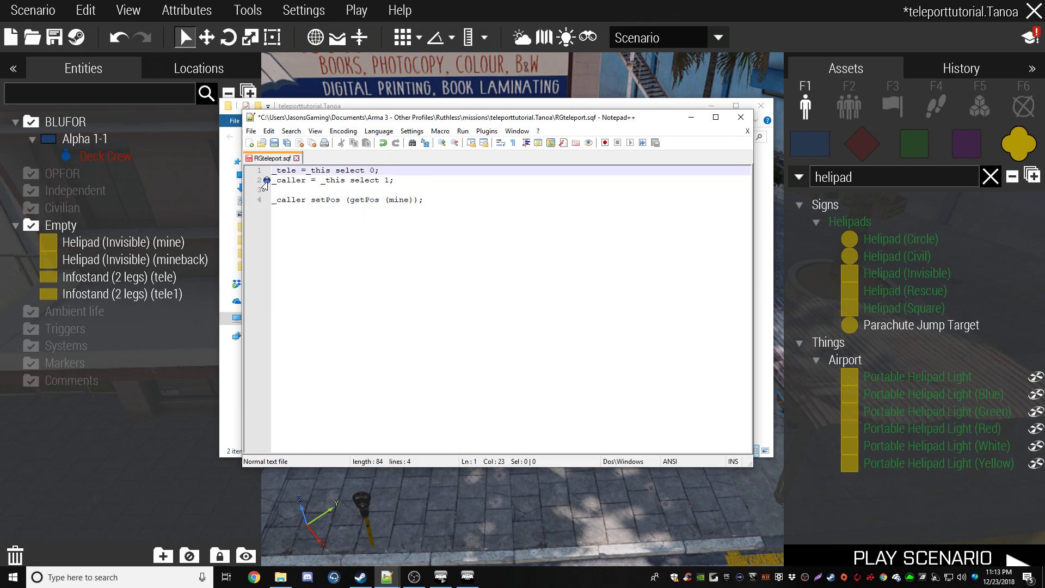
Review the _caller definition and the setPos line in RGteleport.sqf
{"action": "left_click_drag", "start_coordinate": [272, 180], "coordinate": [344, 180]}
{"action": "left_click", "coordinate": [362, 180]}
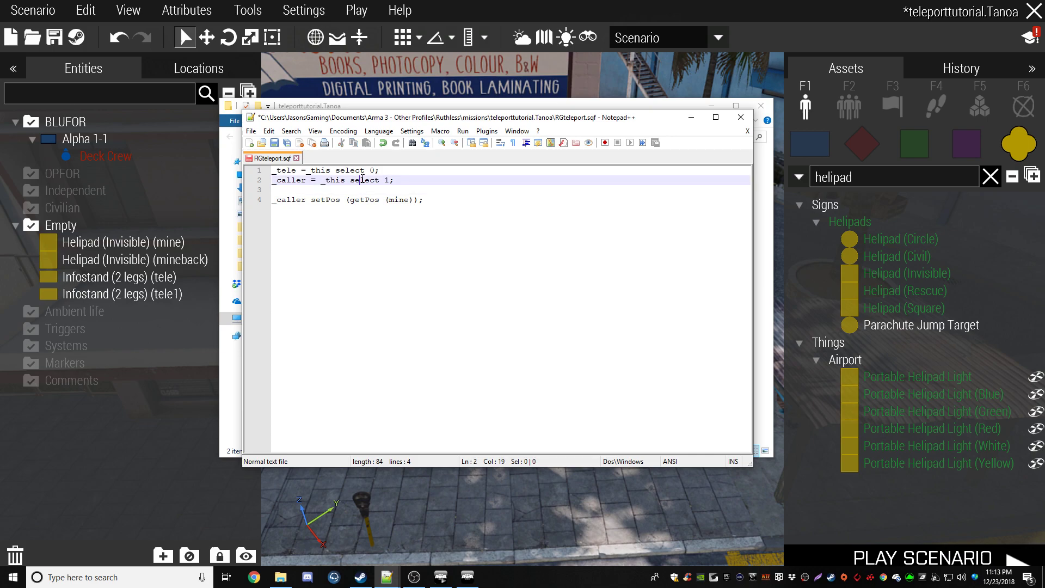
{"action": "left_click", "coordinate": [393, 191]}
{"action": "left_click_drag", "start_coordinate": [287, 200], "coordinate": [427, 205]}
{"action": "left_click", "coordinate": [427, 205]}
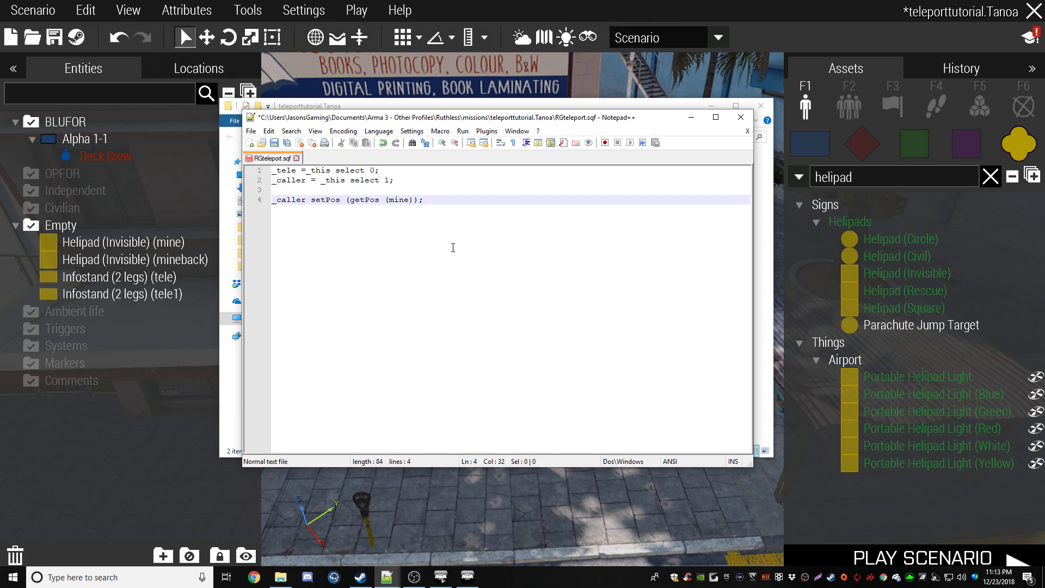
{"action": "left_click_drag", "start_coordinate": [450, 198], "coordinate": [264, 198]}
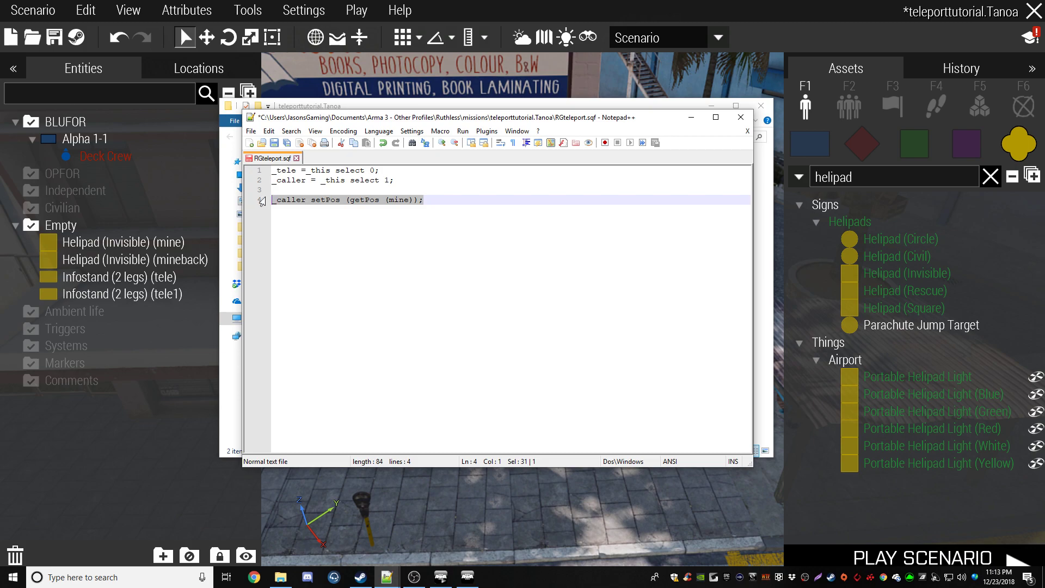
Add the line hint "You Have Teleported to the Airport" below the setPos line in RGteleport.sqf and save the file
{"action": "left_click", "coordinate": [481, 246]}
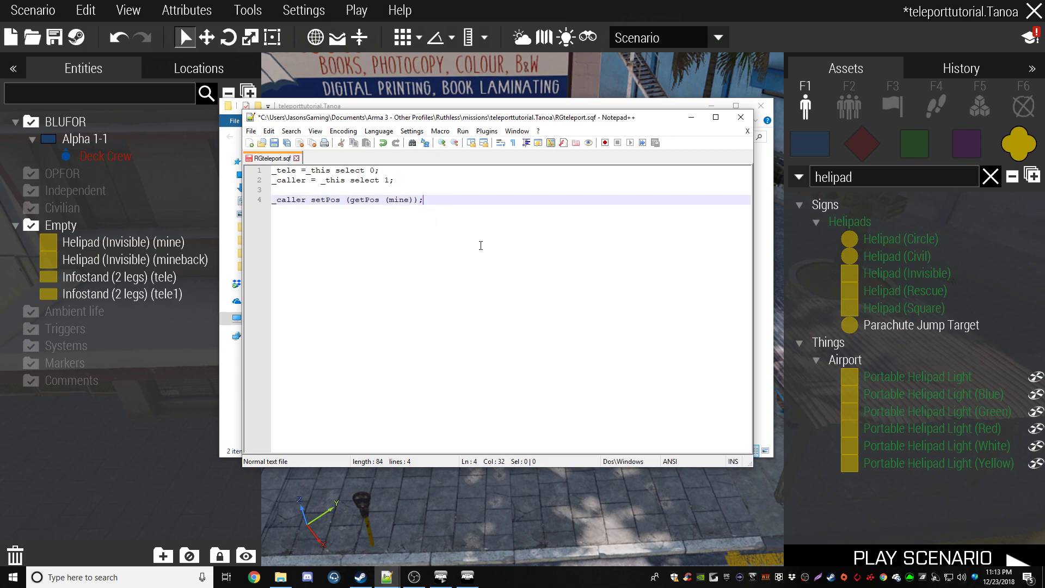
{"action": "key", "text": "Return"}
{"action": "type", "text": "back"}
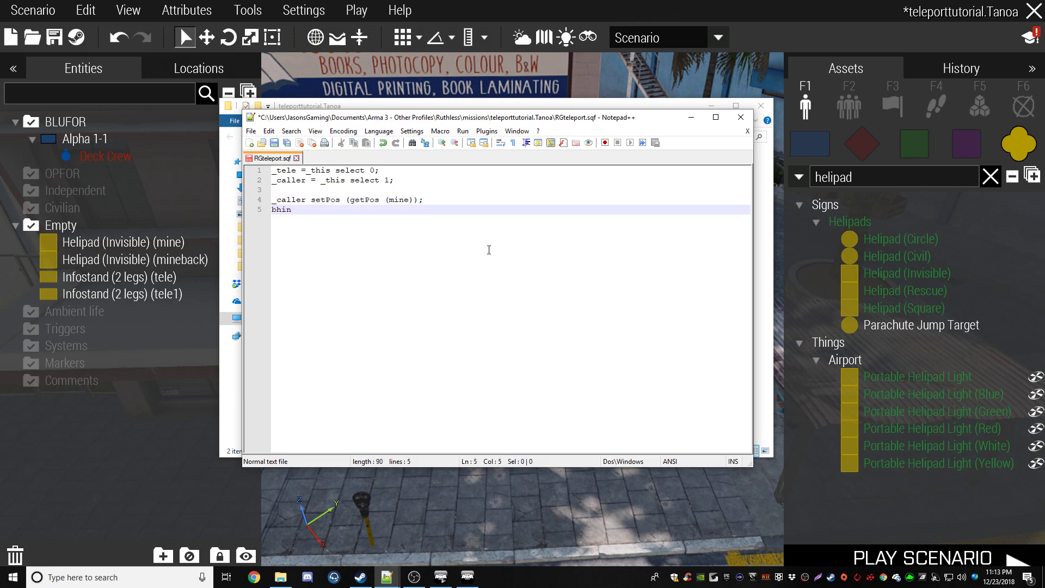
{"action": "key", "text": "BackSpace"}
{"action": "key", "text": "BackSpace"}
{"action": "key", "text": "BackSpace"}
{"action": "type", "text": "int \"You hav"}
{"action": "key", "text": "BackSpace"}
{"action": "key", "text": "BackSpace"}
{"action": "key", "text": "BackSpace"}
{"action": "type", "text": "Have Telepor"}
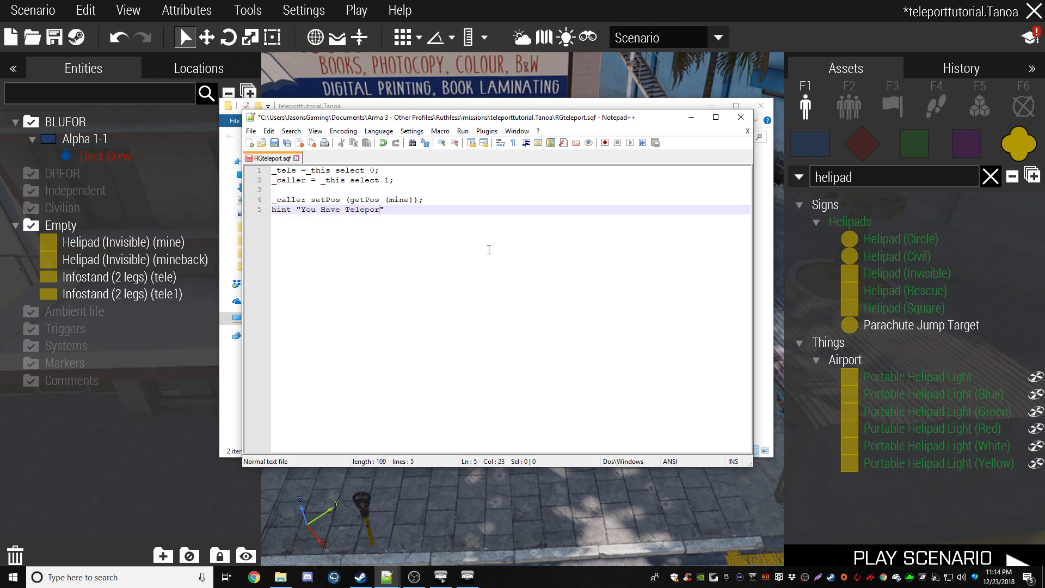
{"action": "type", "text": "ted"}
{"action": "type", "text": "to the Airport"}
{"action": "left_click", "coordinate": [492, 202]}
{"action": "left_click", "coordinate": [492, 209]}
{"action": "left_click", "coordinate": [251, 131]}
{"action": "left_click", "coordinate": [286, 190]}
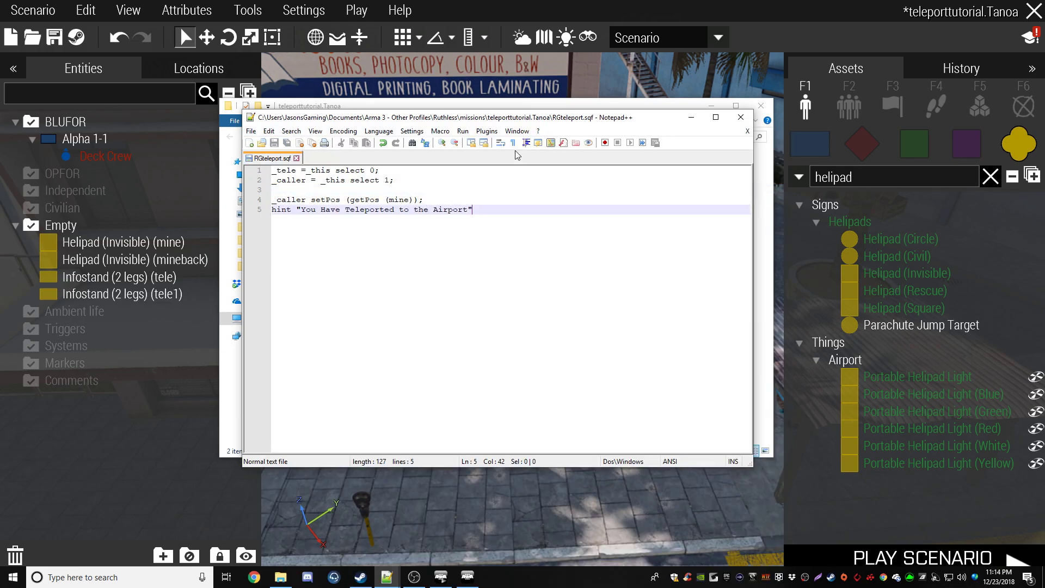
Switch to the scenario folder in File Explorer and duplicate RGteleport.sqf there
{"action": "left_click_drag", "start_coordinate": [600, 124], "coordinate": [601, 162]}
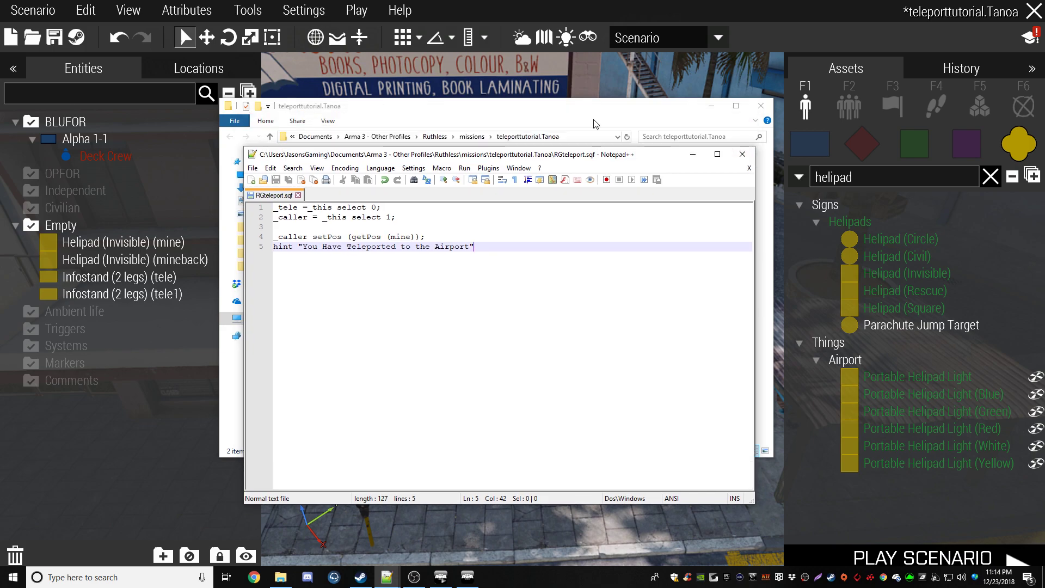
{"action": "left_click", "coordinate": [596, 124]}
{"action": "left_click", "coordinate": [356, 219]}
{"action": "left_click", "coordinate": [349, 184]}
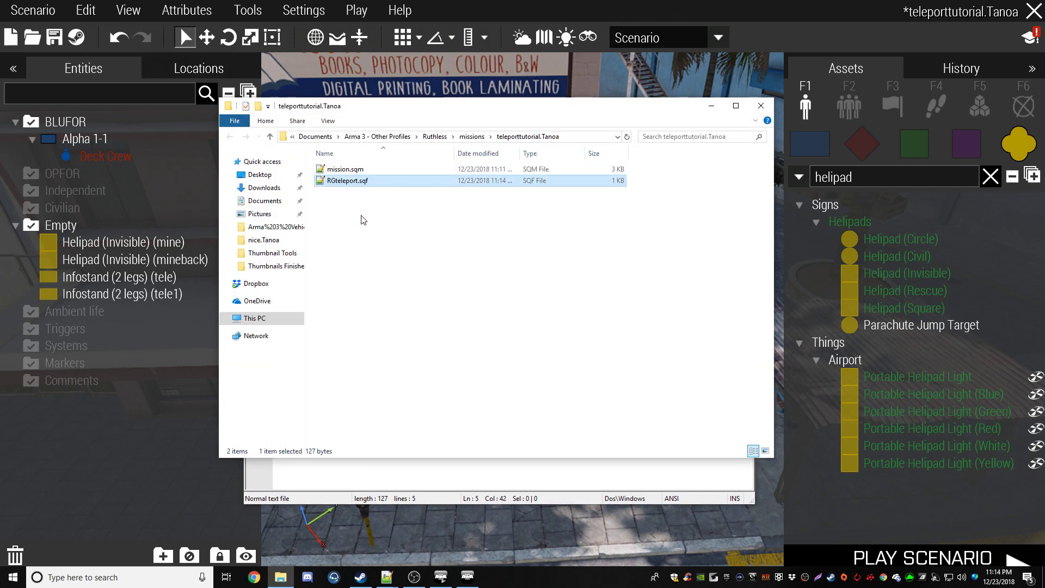
{"action": "left_click", "coordinate": [364, 219]}
{"action": "key", "text": "ctrl+v"}
{"action": "double_click", "coordinate": [359, 182]}
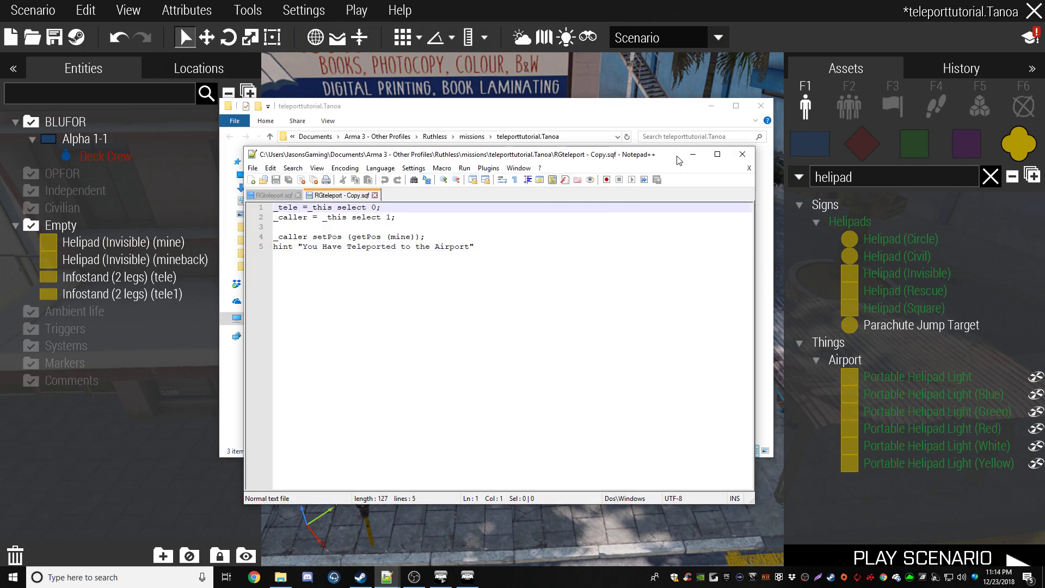
{"action": "left_click", "coordinate": [375, 195]}
{"action": "left_click", "coordinate": [693, 154]}
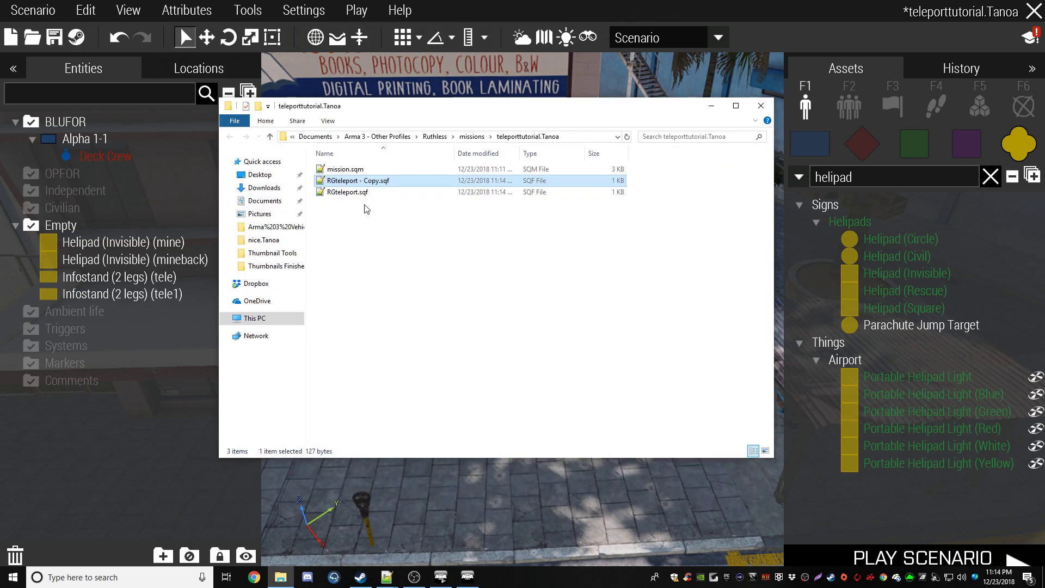
Rename the copied script in the scenario folder to RGteleportback.sqf
{"action": "left_click", "coordinate": [365, 182]}
{"action": "left_click_drag", "start_coordinate": [358, 181], "coordinate": [379, 180]}
{"action": "type", "text": "back"}
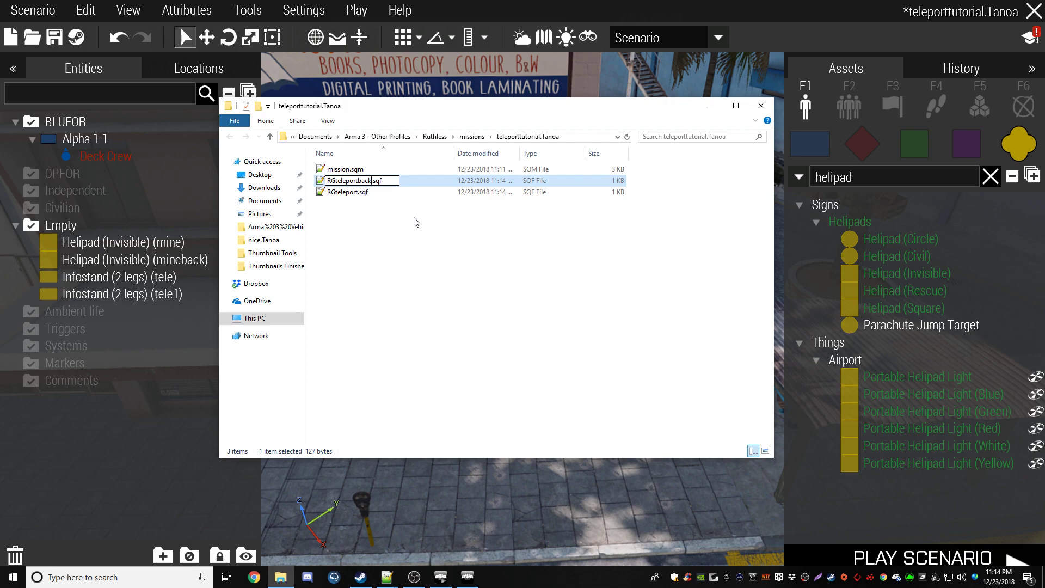
{"action": "key", "text": "Return"}
{"action": "left_click", "coordinate": [382, 204]}
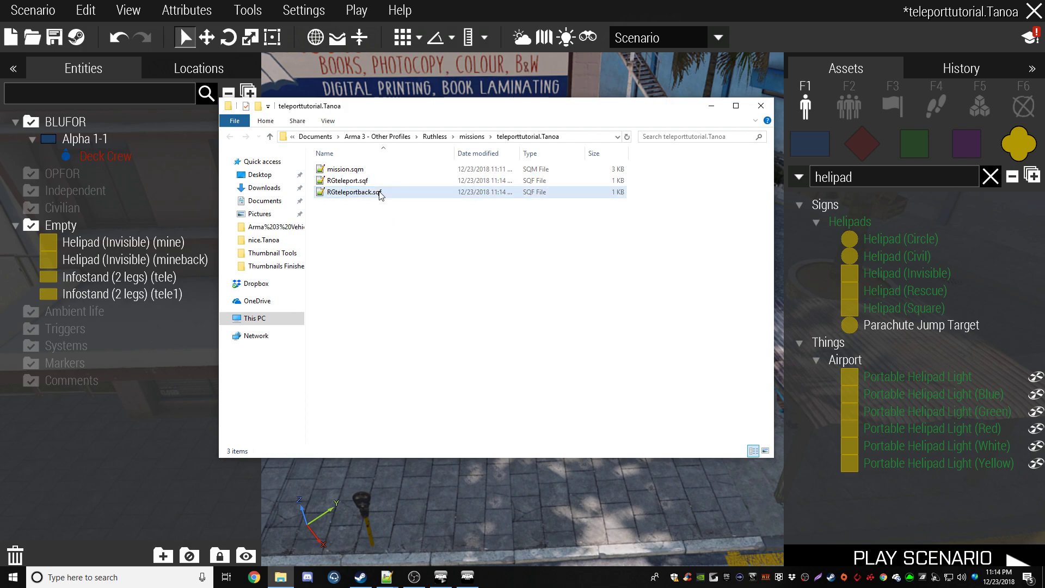
Open RGteleportback.sqf in Notepad++ and rename the first line's variable to _tele1
{"action": "left_click", "coordinate": [380, 195]}
{"action": "double_click", "coordinate": [379, 194]}
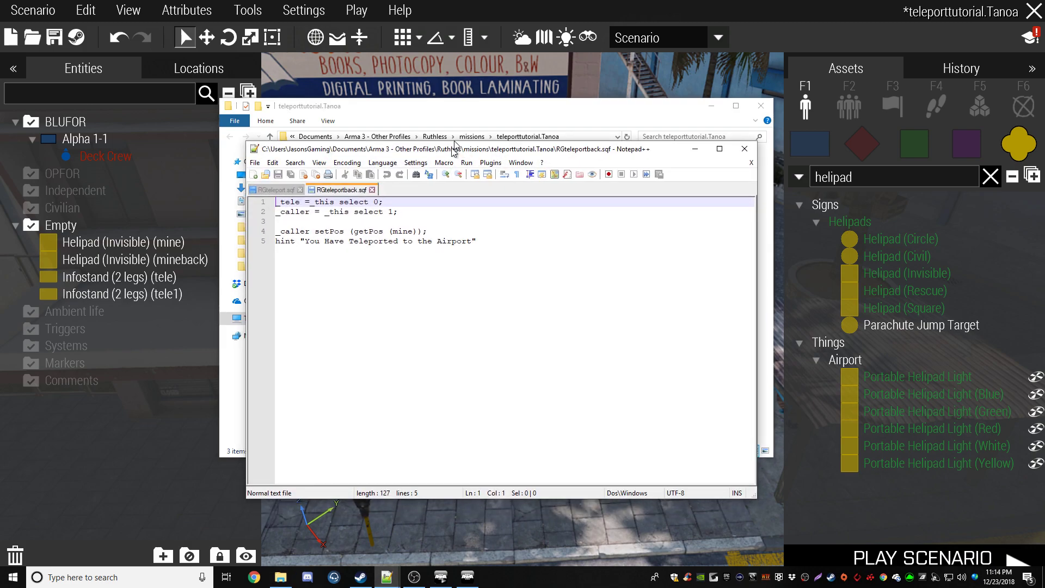
{"action": "left_click_drag", "start_coordinate": [455, 132], "coordinate": [448, 130]}
{"action": "left_click", "coordinate": [300, 182]}
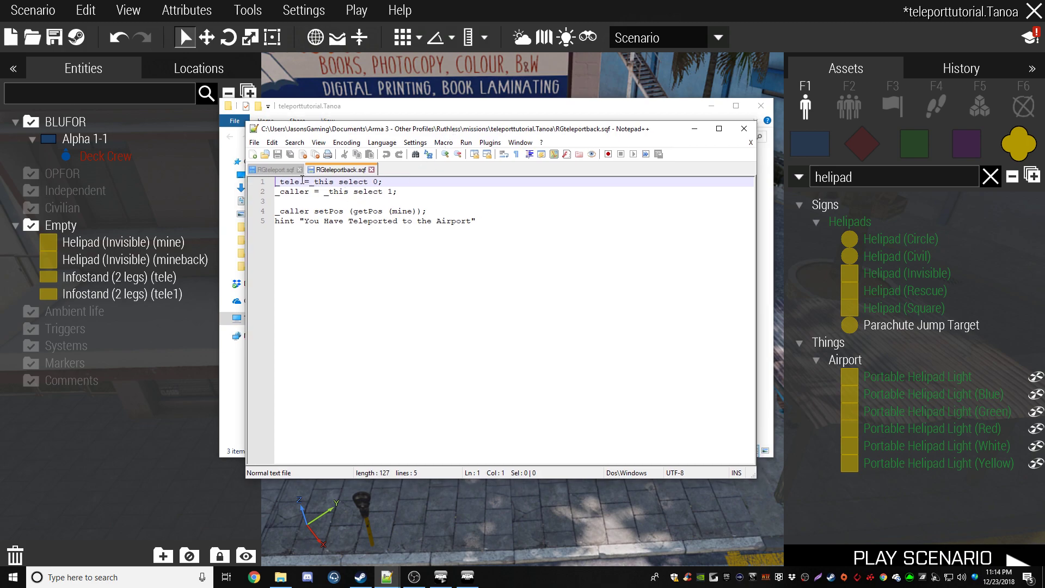
{"action": "type", "text": "1"}
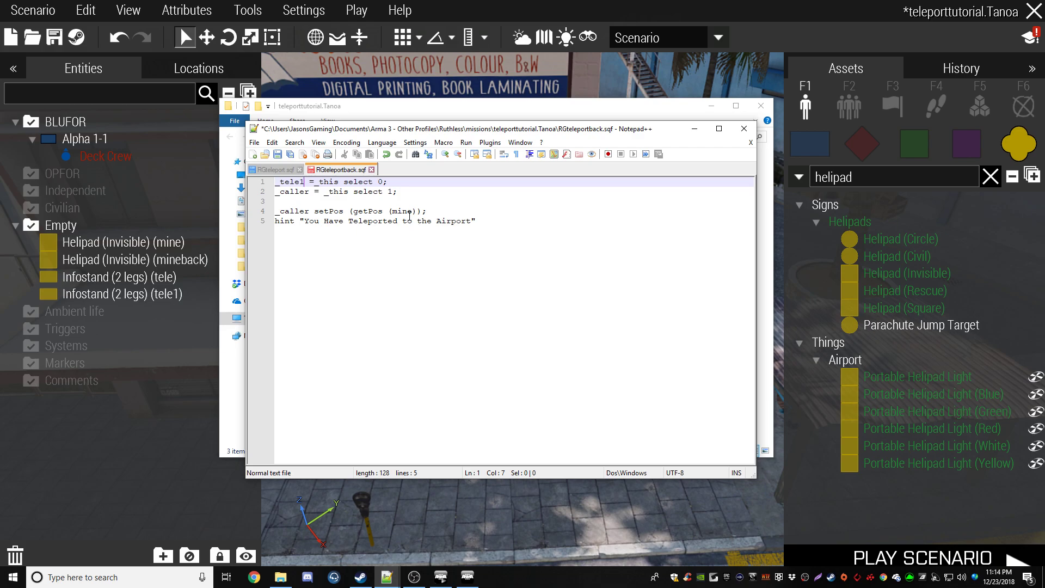
Set the setPos line's target in RGteleportback.sqf to mineback and save the file
{"action": "left_click", "coordinate": [412, 212]}
{"action": "type", "text": "back"}
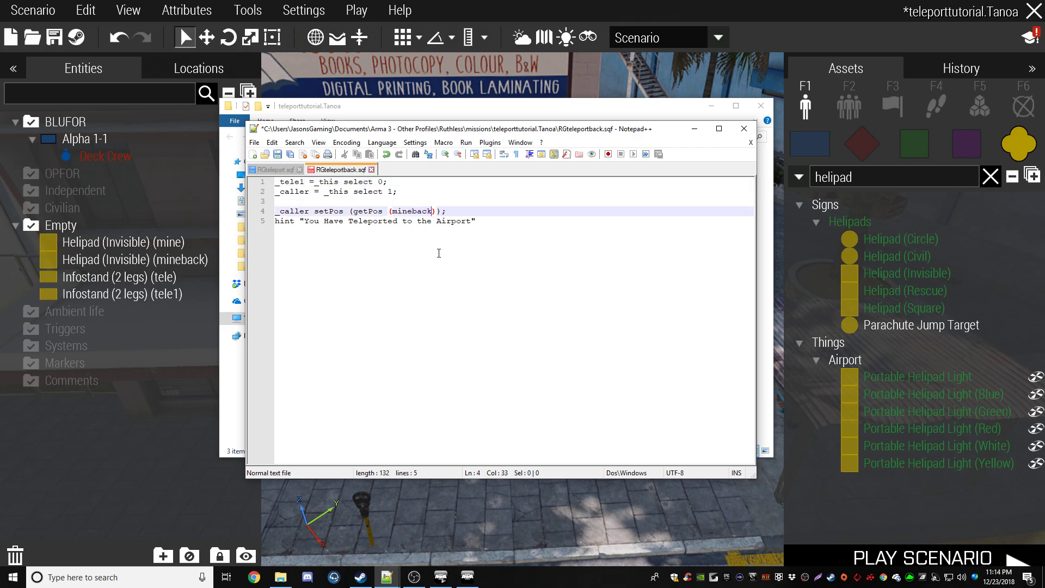
{"action": "left_click", "coordinate": [254, 142]}
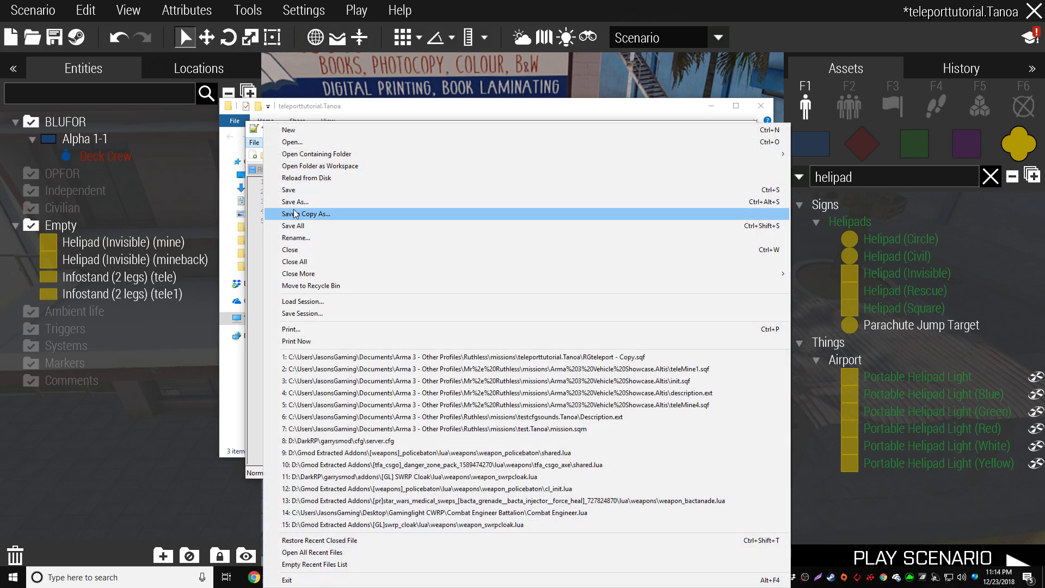
{"action": "left_click", "coordinate": [298, 189]}
Reword the hint in RGteleportback.sqf as "You Have Teleported back to the Town" and save the file
{"action": "left_click", "coordinate": [394, 236]}
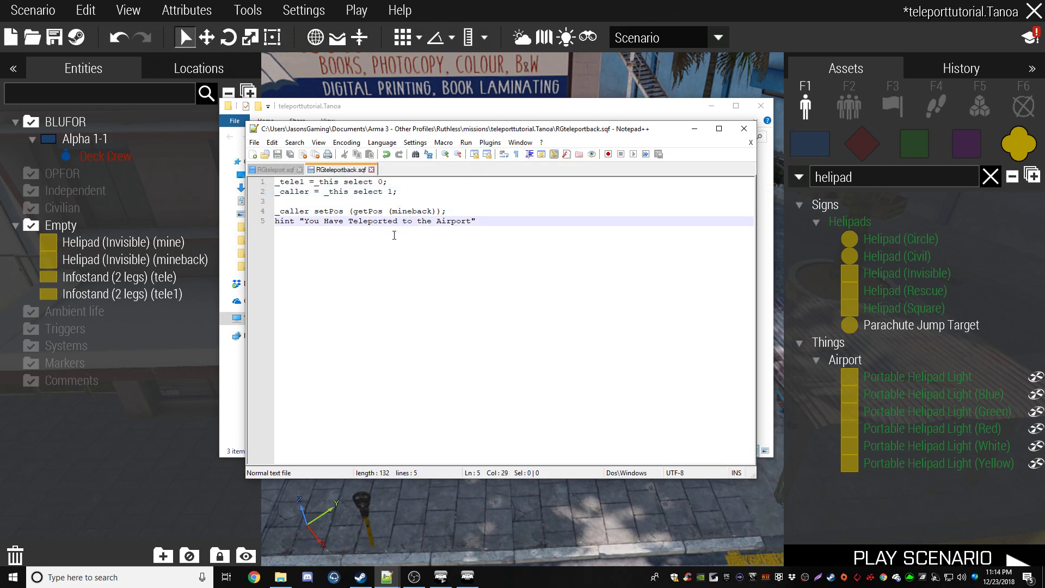
{"action": "left_click_drag", "start_coordinate": [471, 222], "coordinate": [403, 221]}
{"action": "type", "text": "back to the "}
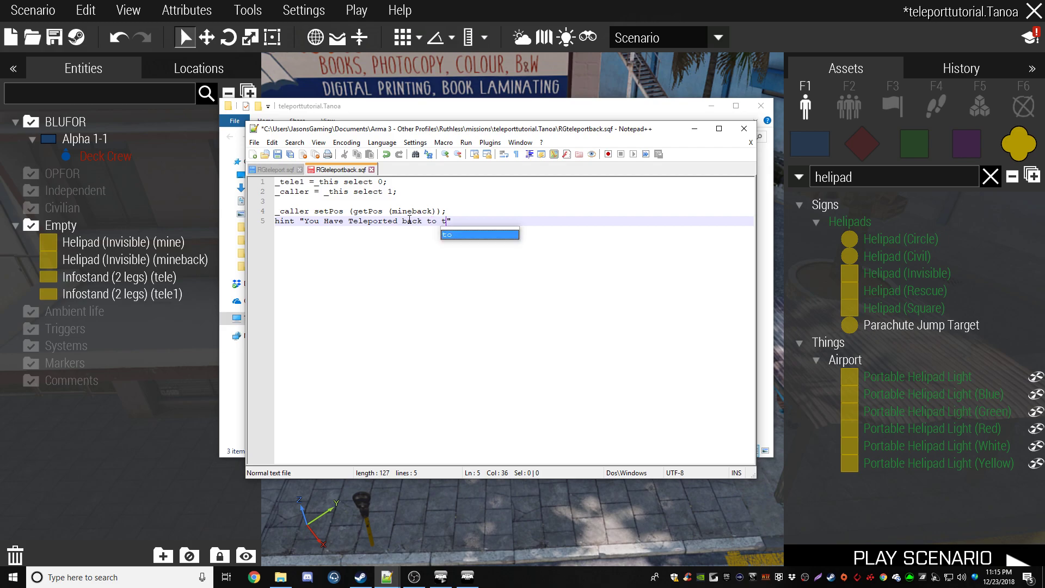
{"action": "type", "text": "Town"}
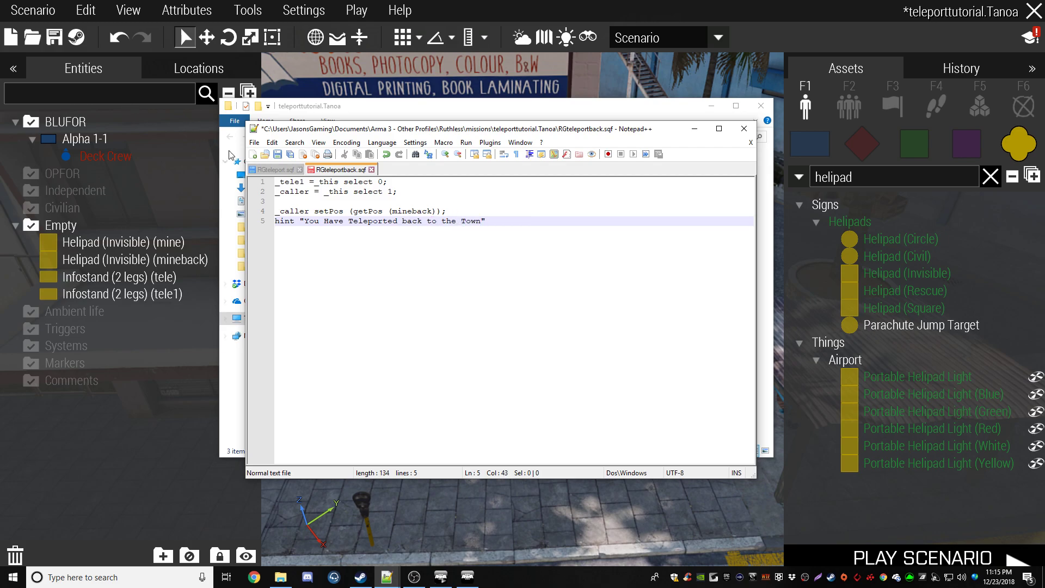
{"action": "left_click", "coordinate": [255, 142]}
{"action": "left_click", "coordinate": [272, 186]}
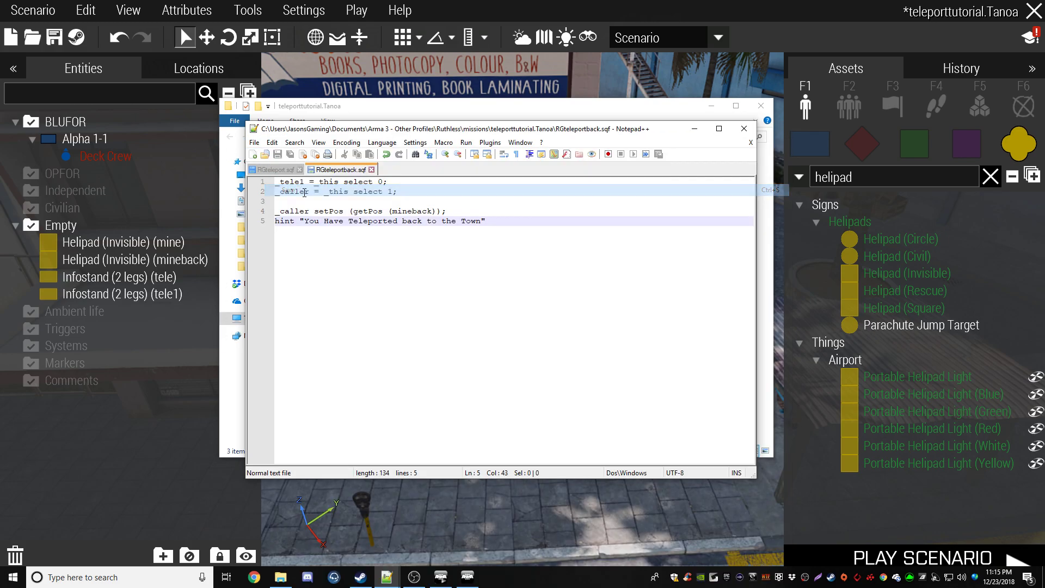
{"action": "key", "text": "Up"}
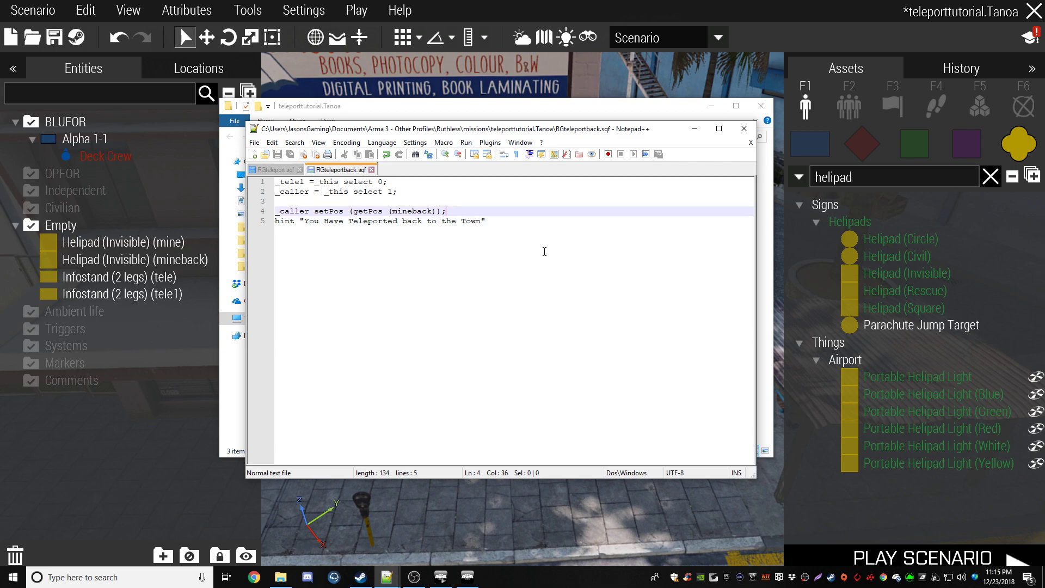
Switch back to the Arma 3 editor and check the attributes of the mineback helipad beside the town infostand
{"action": "left_click", "coordinate": [483, 117]}
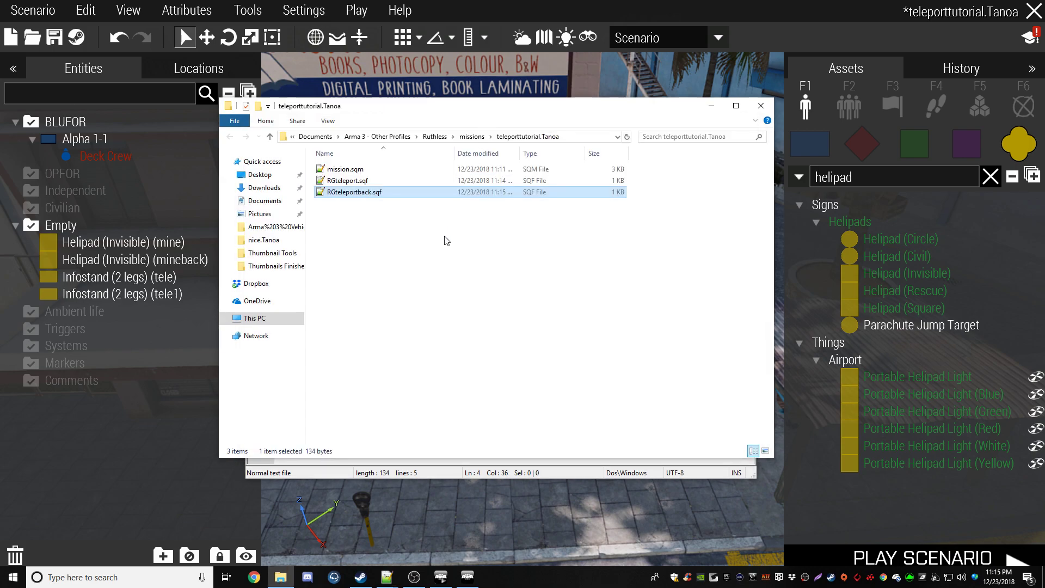
{"action": "left_click", "coordinate": [496, 85]}
{"action": "key", "text": "s"}
{"action": "key", "text": "d"}
{"action": "key", "text": "w"}
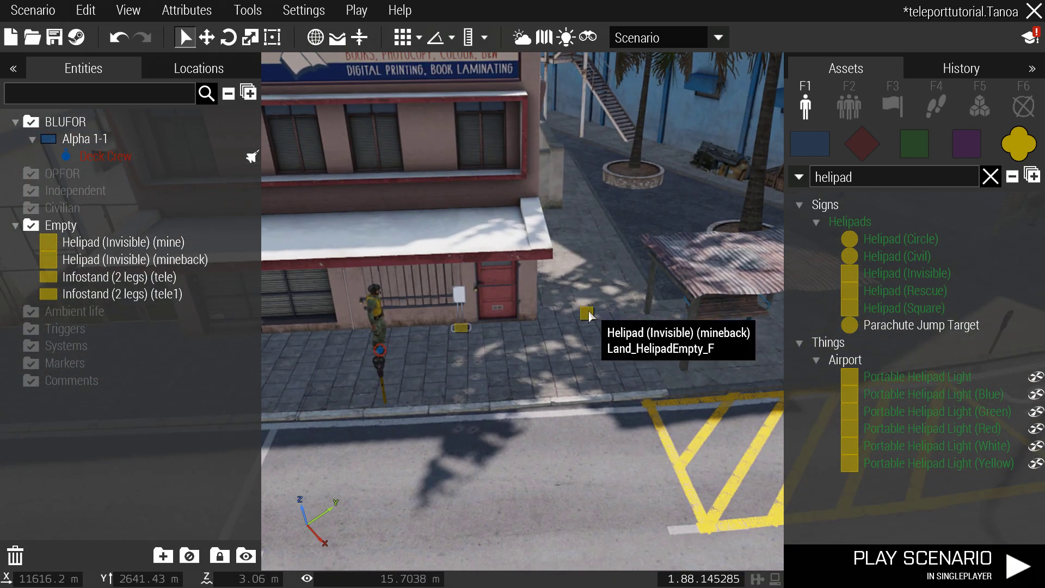
{"action": "double_click", "coordinate": [586, 314]}
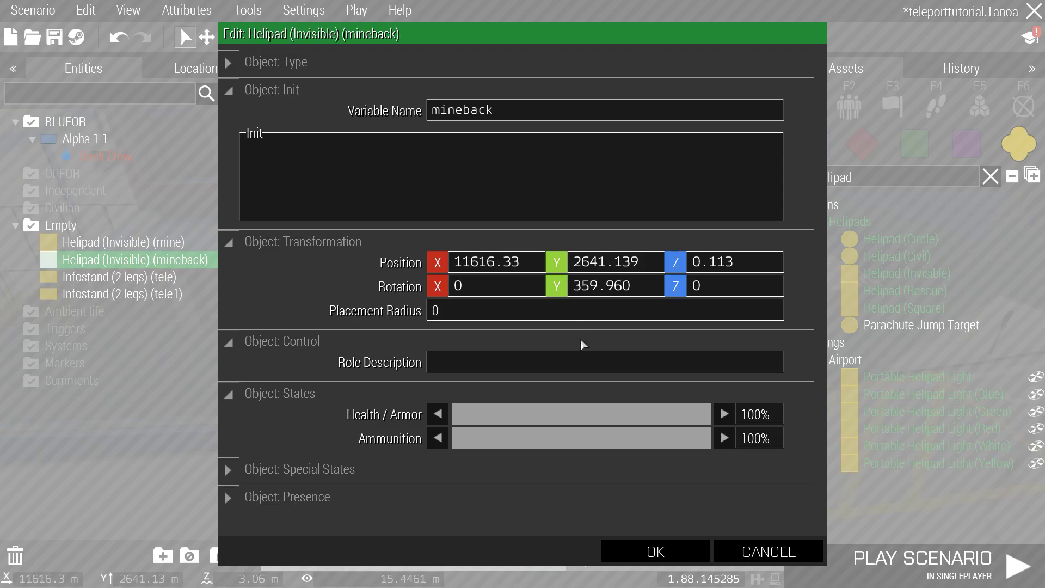
{"action": "left_click", "coordinate": [640, 555]}
Check the variable name and init code of the tele1 infostand at the airport
{"action": "scroll", "coordinate": [586, 367], "scroll_direction": "up", "scroll_amount": 3}
{"action": "key", "text": "q"}
{"action": "right_click_drag", "start_coordinate": [586, 367], "coordinate": [583, 408]}
{"action": "key", "text": "w"}
{"action": "scroll", "coordinate": [544, 432], "scroll_direction": "up", "scroll_amount": 6}
{"action": "scroll", "coordinate": [584, 415], "scroll_direction": "down", "scroll_amount": 6}
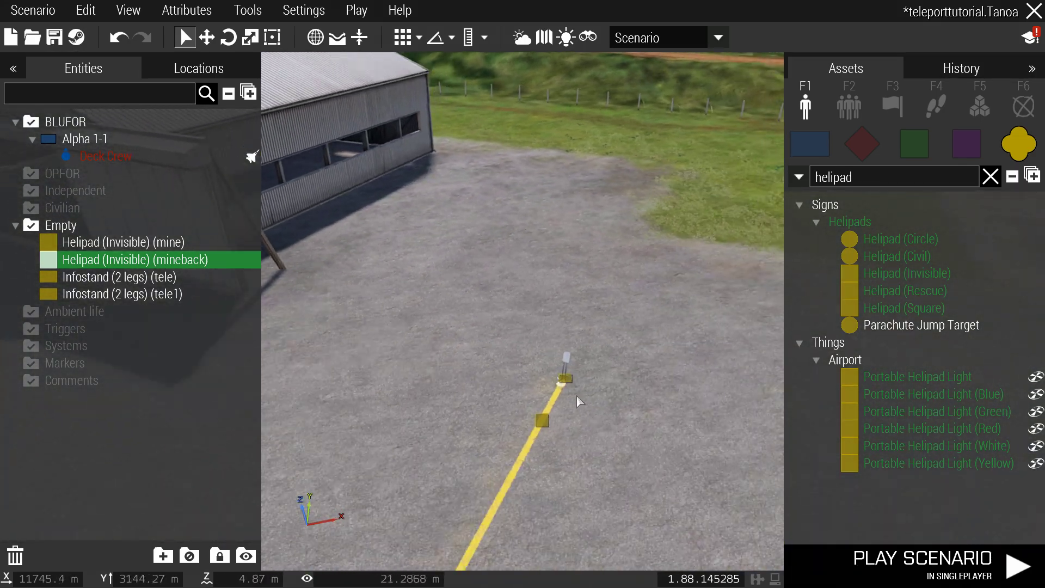
{"action": "double_click", "coordinate": [566, 381]}
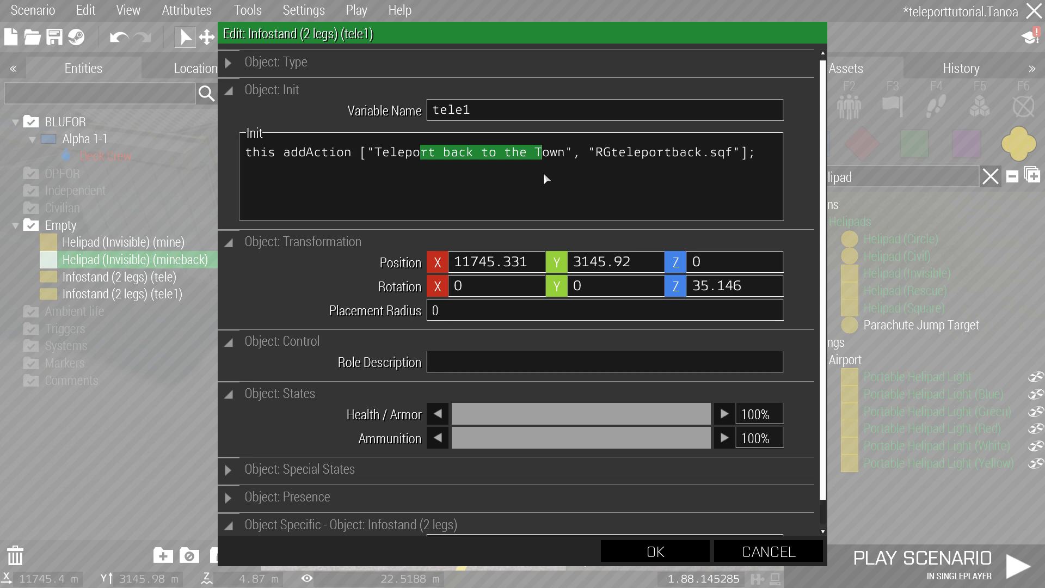
{"action": "left_click", "coordinate": [657, 552]}
Return to the infostand in town and save the scenario
{"action": "scroll", "coordinate": [301, 439], "scroll_direction": "down", "scroll_amount": 5}
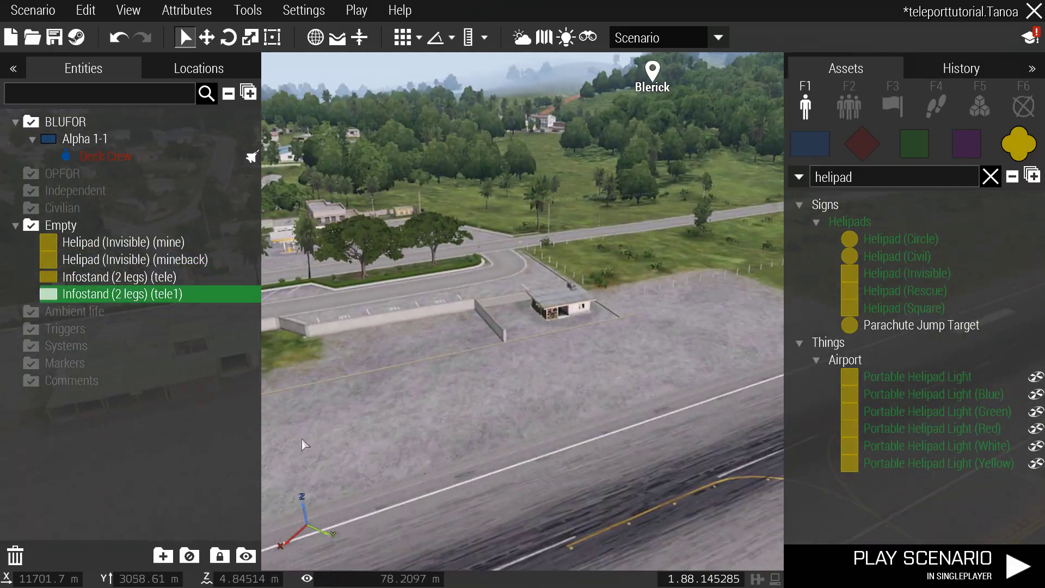
{"action": "key", "text": "w"}
{"action": "right_click_drag", "start_coordinate": [127, 422], "coordinate": [247, 476]}
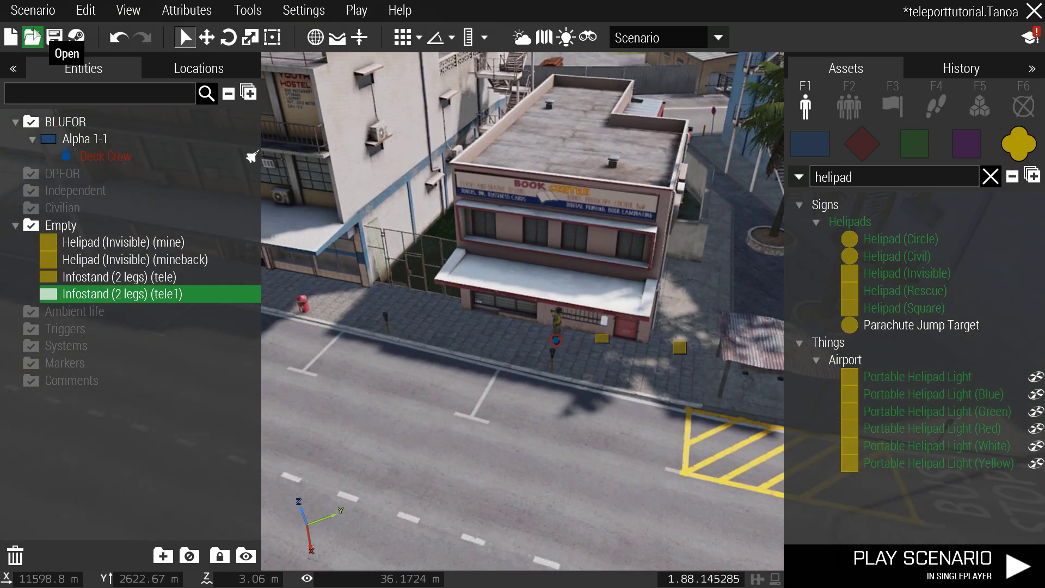
{"action": "left_click", "coordinate": [33, 9]}
{"action": "left_click", "coordinate": [42, 84]}
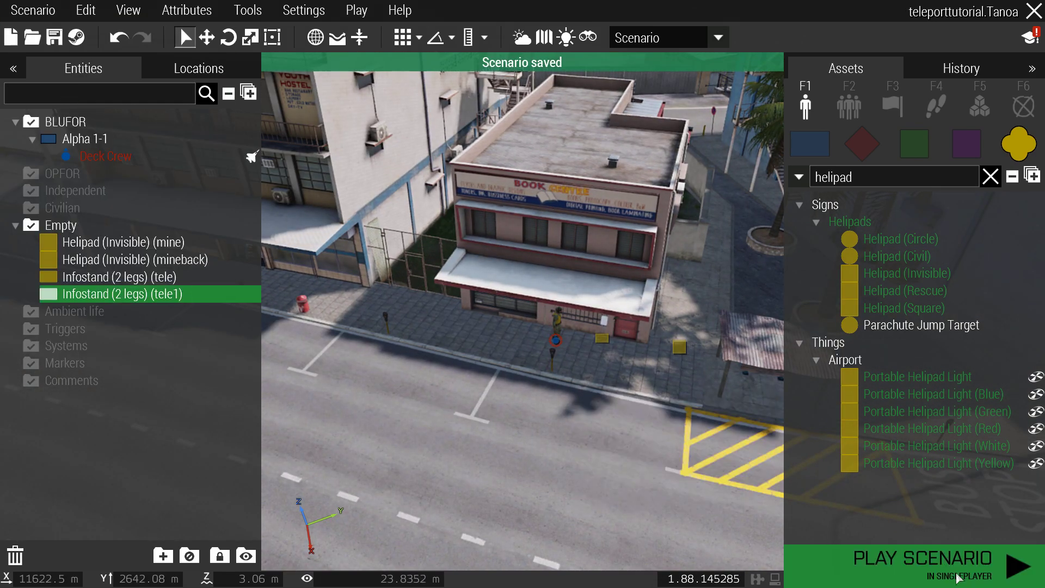
Play the scenario in third-person view, walk to the town infostand and run its "Teleport to the Airport" action
{"action": "left_click", "coordinate": [925, 561]}
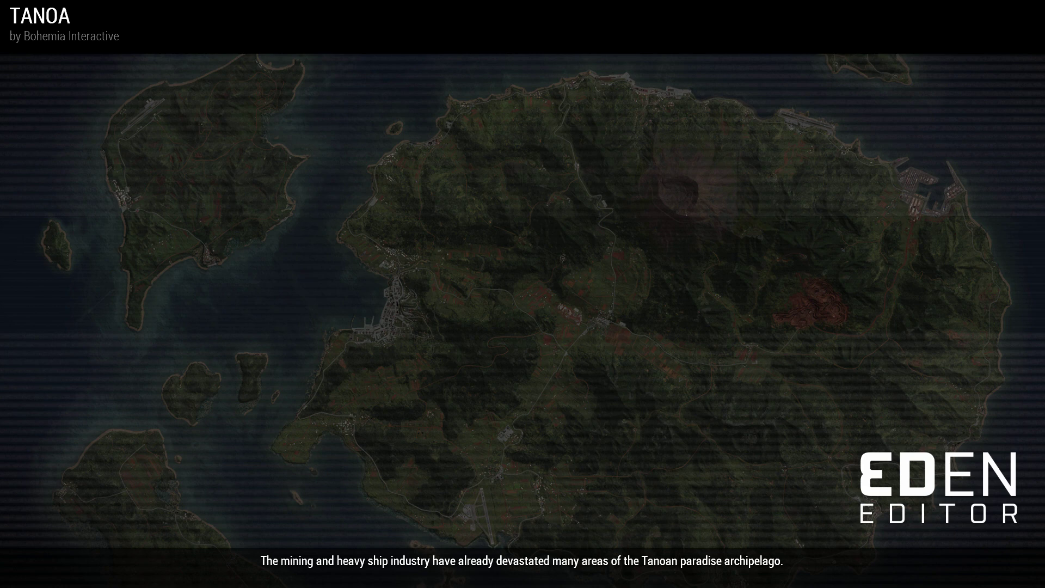
{"action": "key", "text": "KP_Enter"}
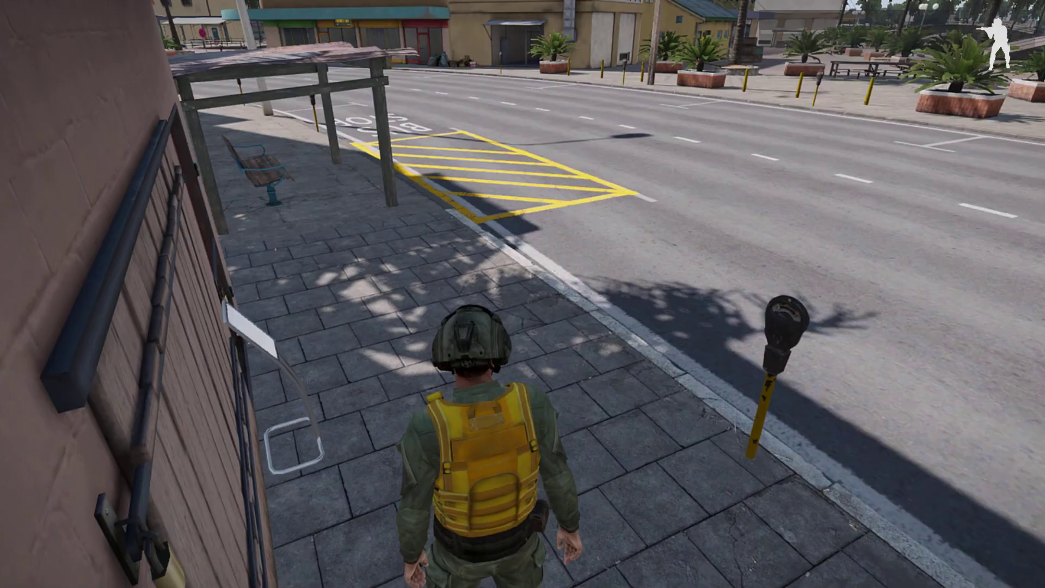
{"action": "key", "text": "w"}
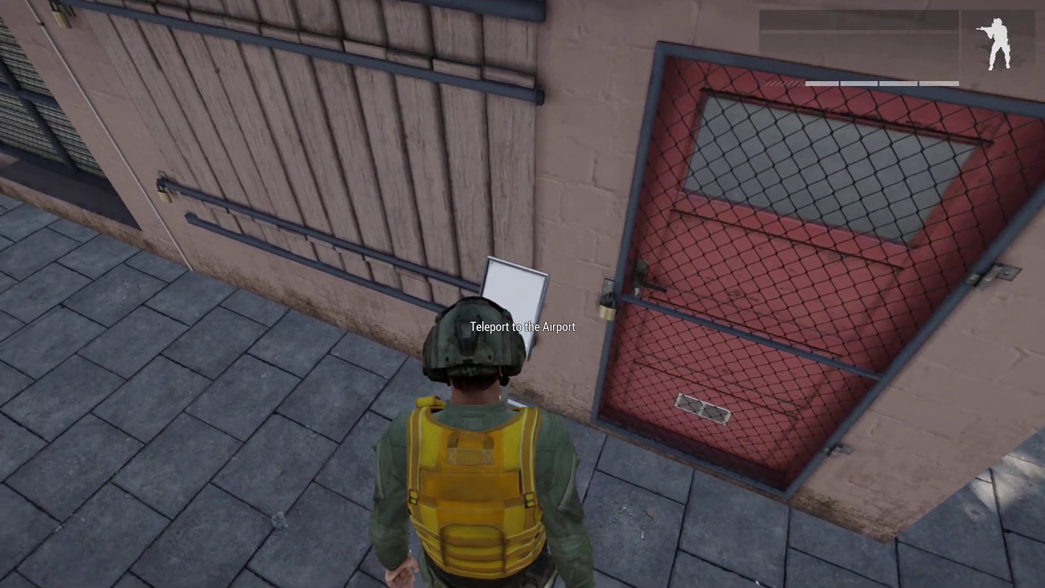
{"action": "key", "text": "w"}
{"action": "scroll", "coordinate": [522, 294], "scroll_direction": "down", "scroll_amount": 1}
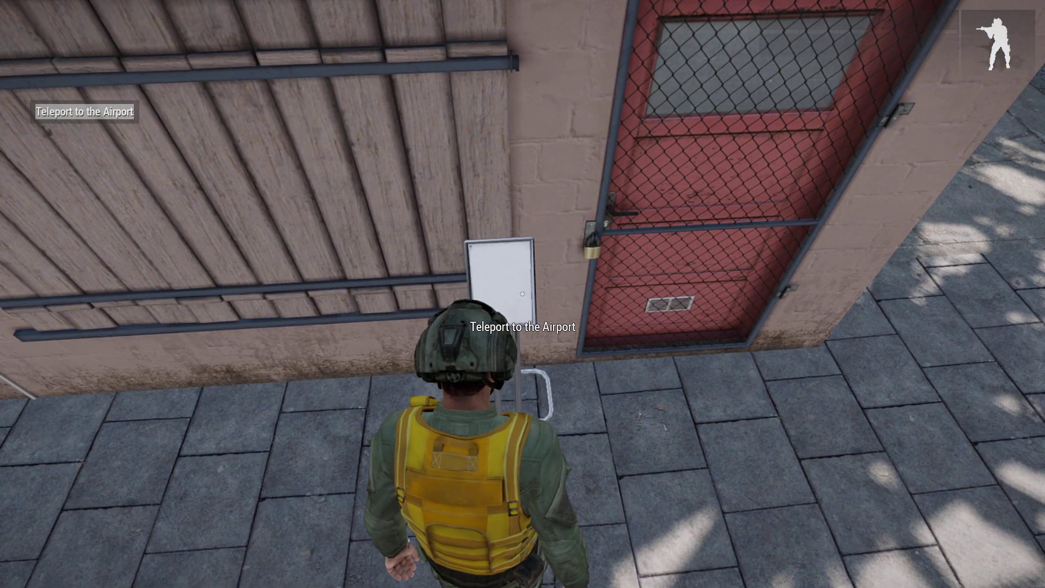
{"action": "key", "text": "space"}
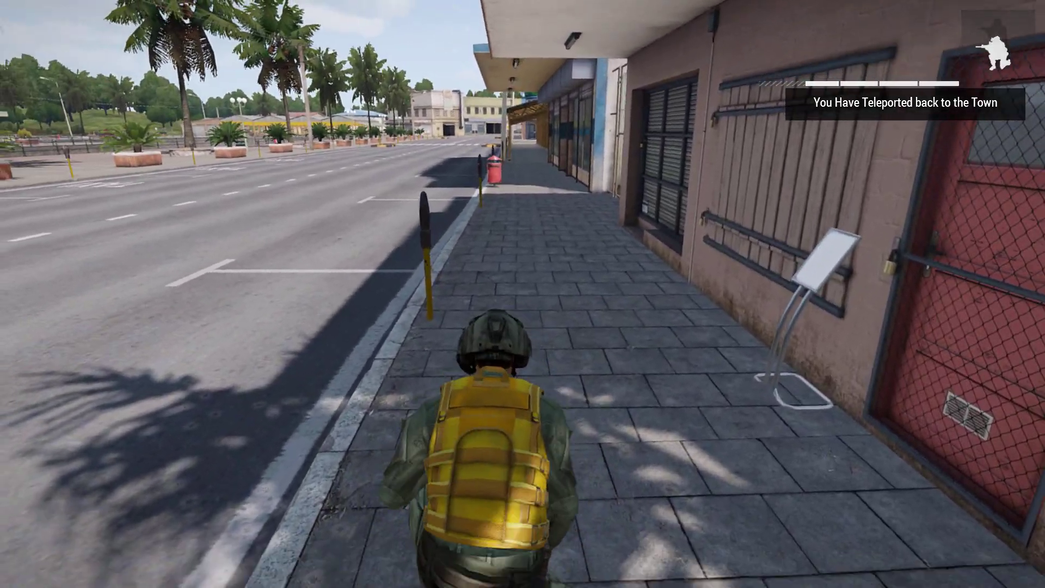
{"action": "key", "text": "c"}
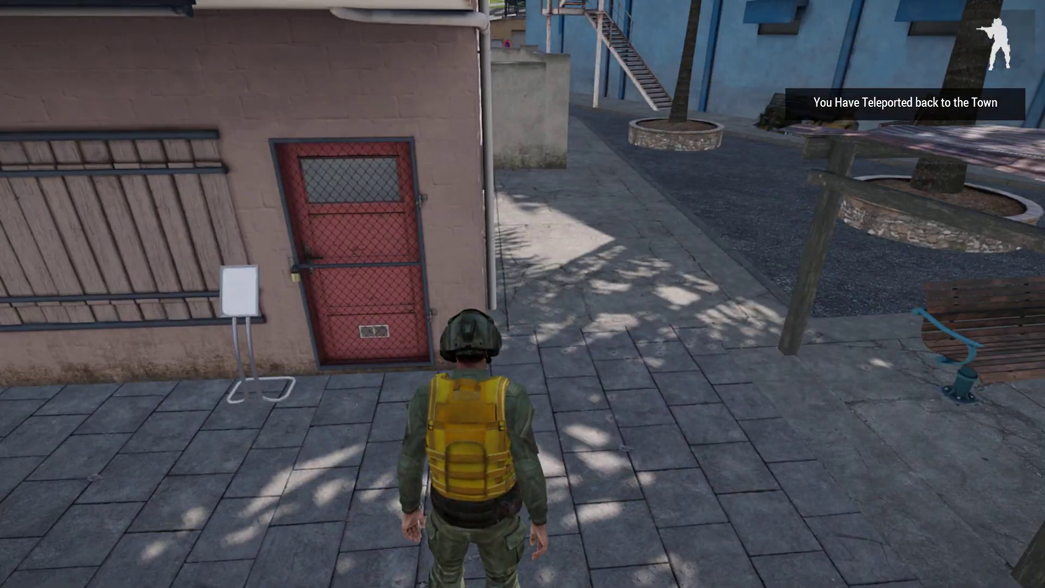
{"action": "key", "text": "c"}
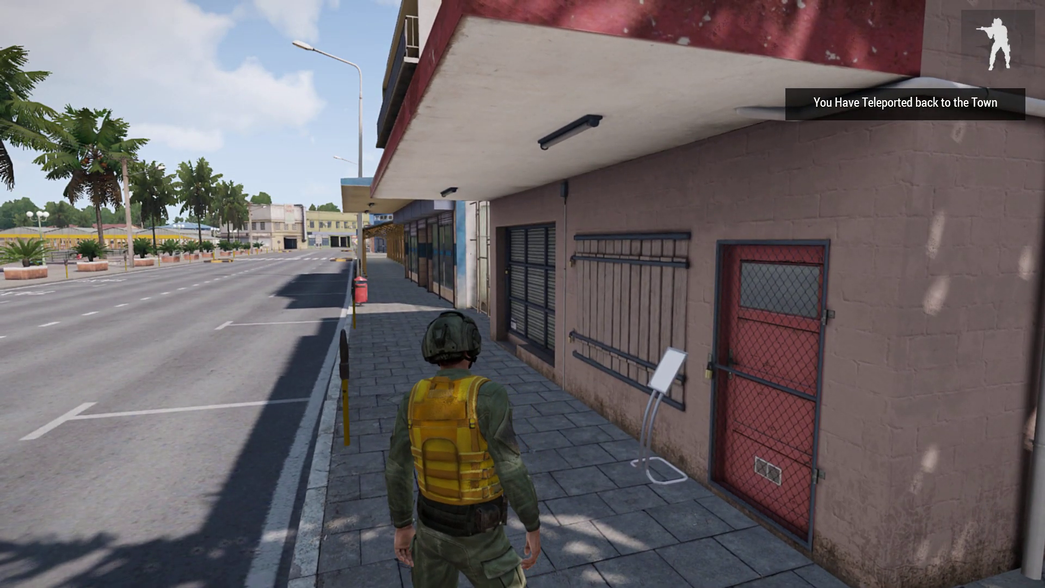
{"action": "key", "text": "w"}
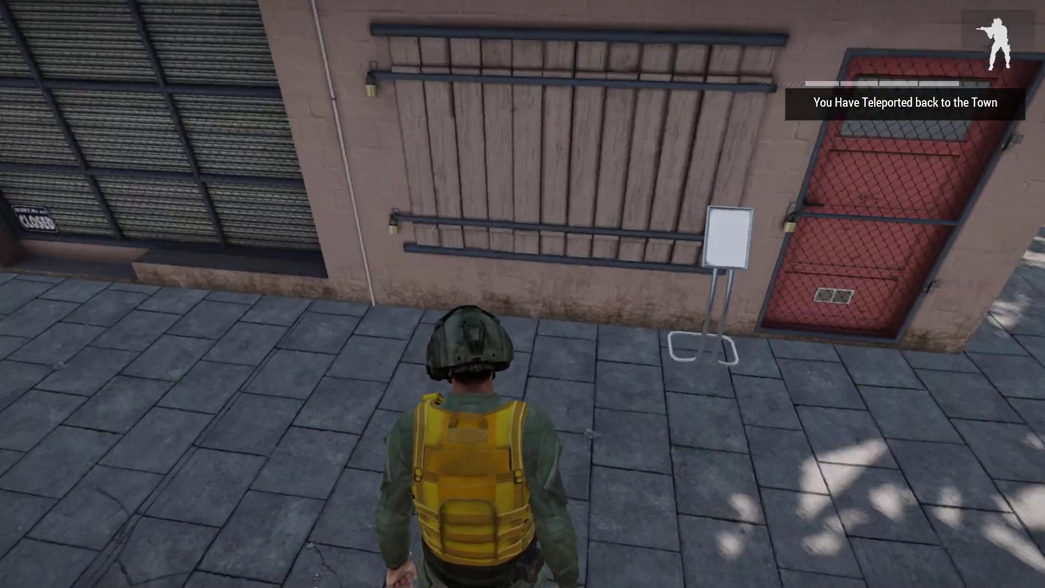
{"action": "key", "text": "w"}
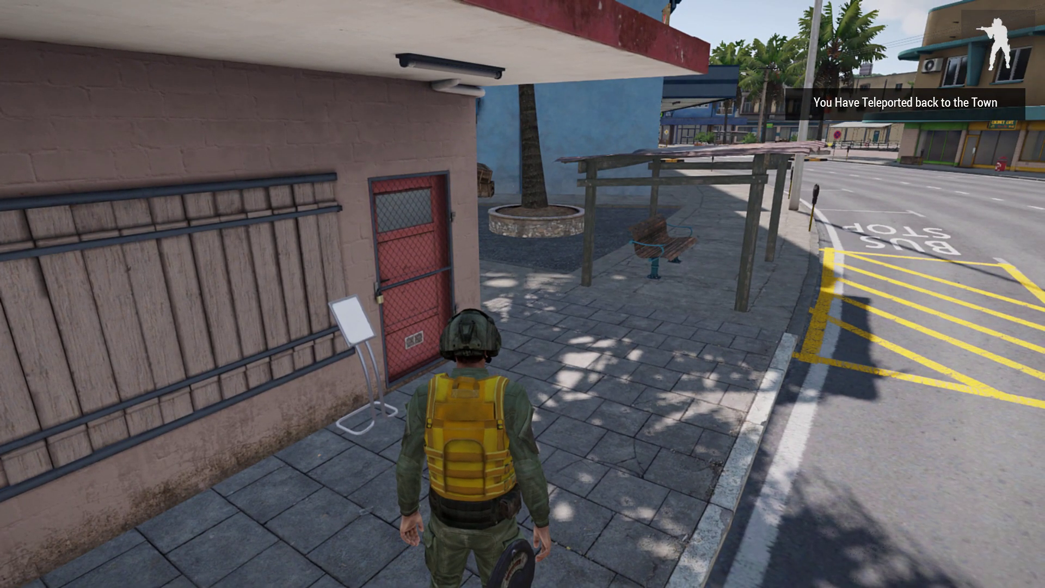
{"action": "key", "text": "w"}
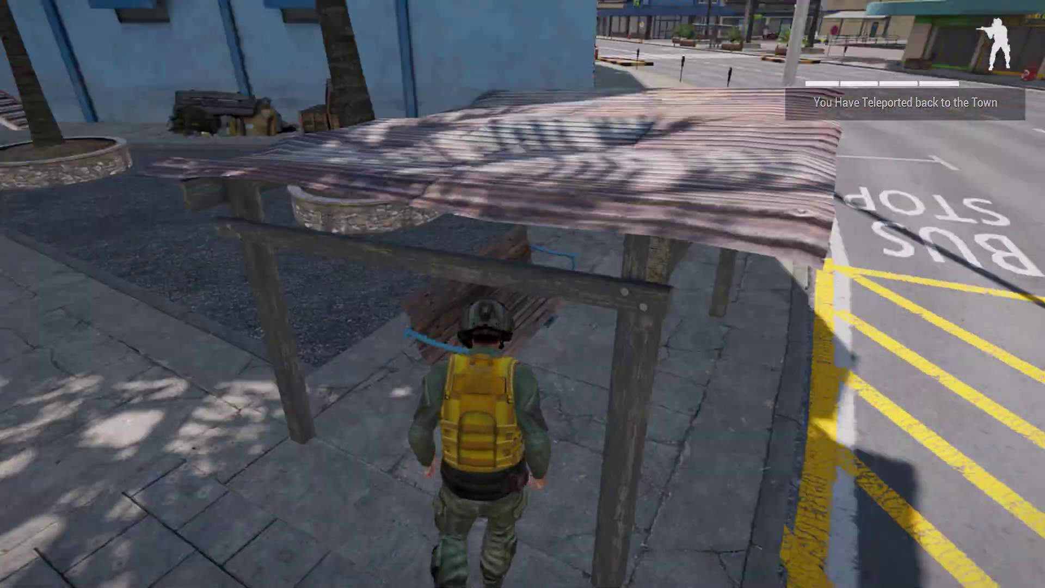
{"action": "key", "text": "w"}
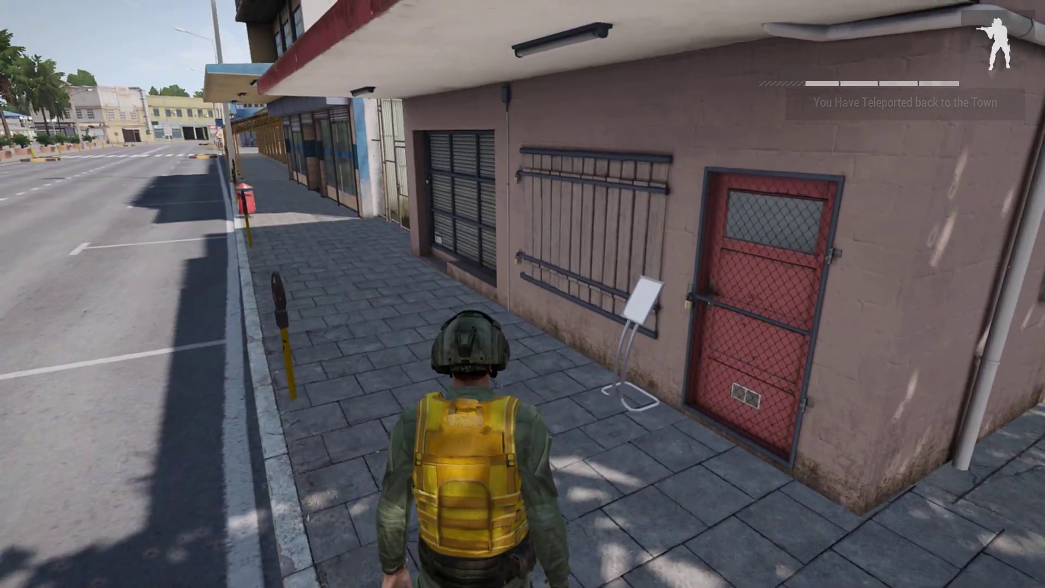
{"action": "key", "text": "w"}
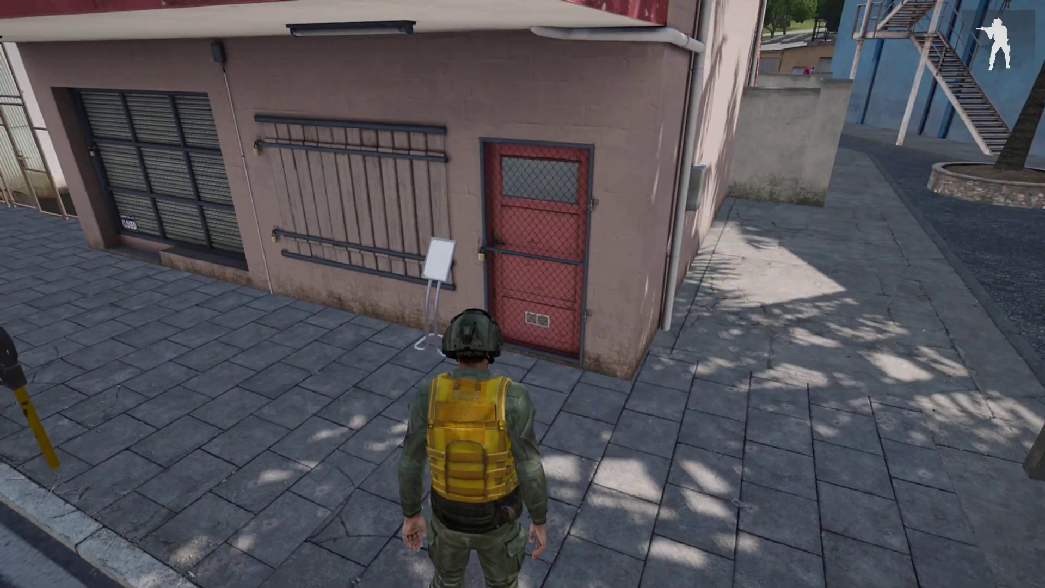
{"action": "key", "text": "w"}
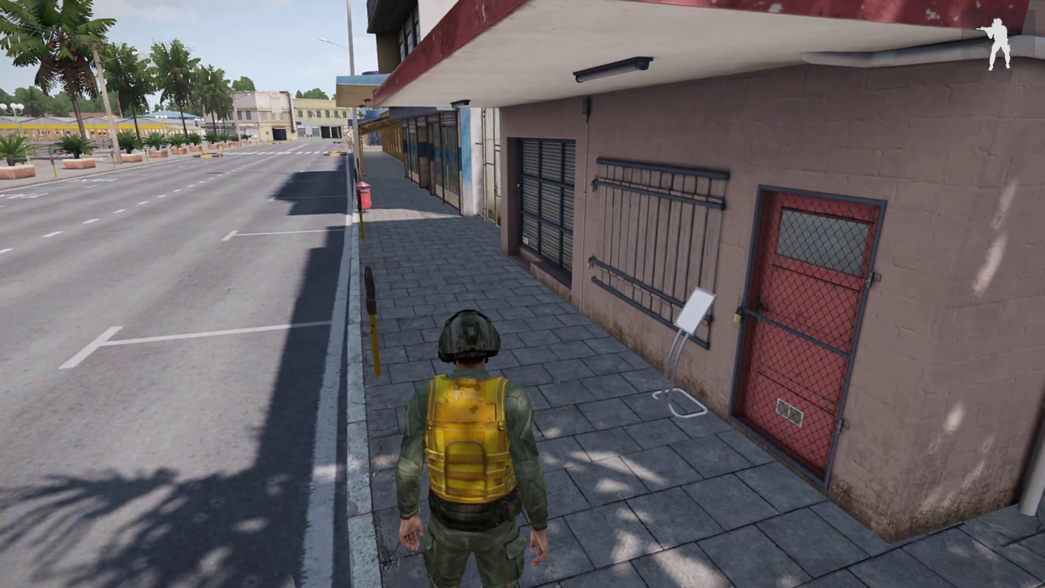